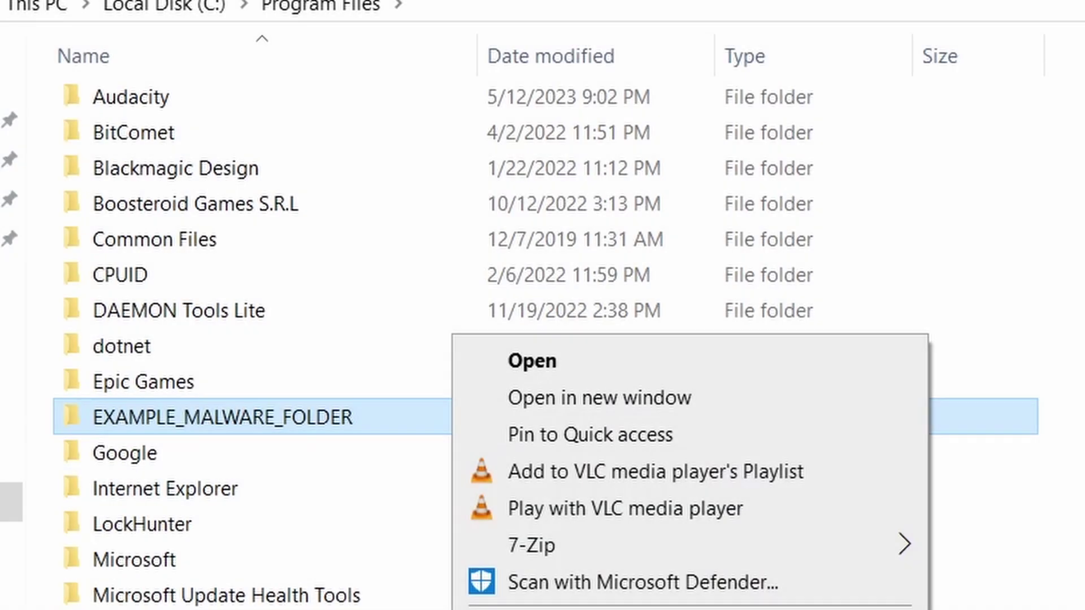
- Retry deleting EXAMPLE_MALWARE_FOLDER, then remove the chrome policy template from Administrative Templates
{"action": "key", "text": "Delete"}
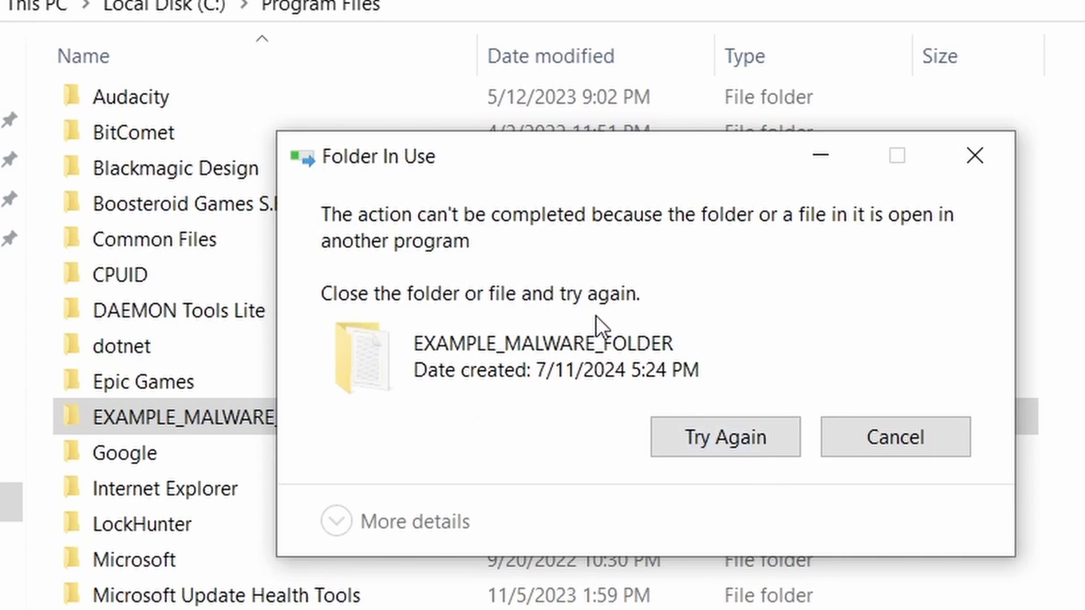
{"action": "left_click", "coordinate": [713, 443]}
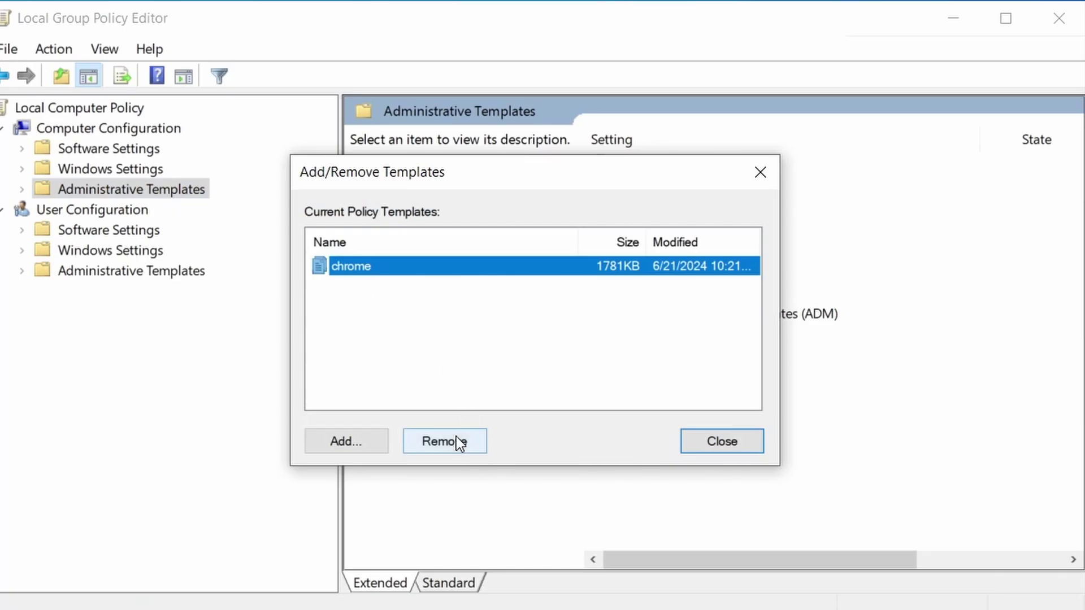
{"action": "left_click", "coordinate": [459, 441]}
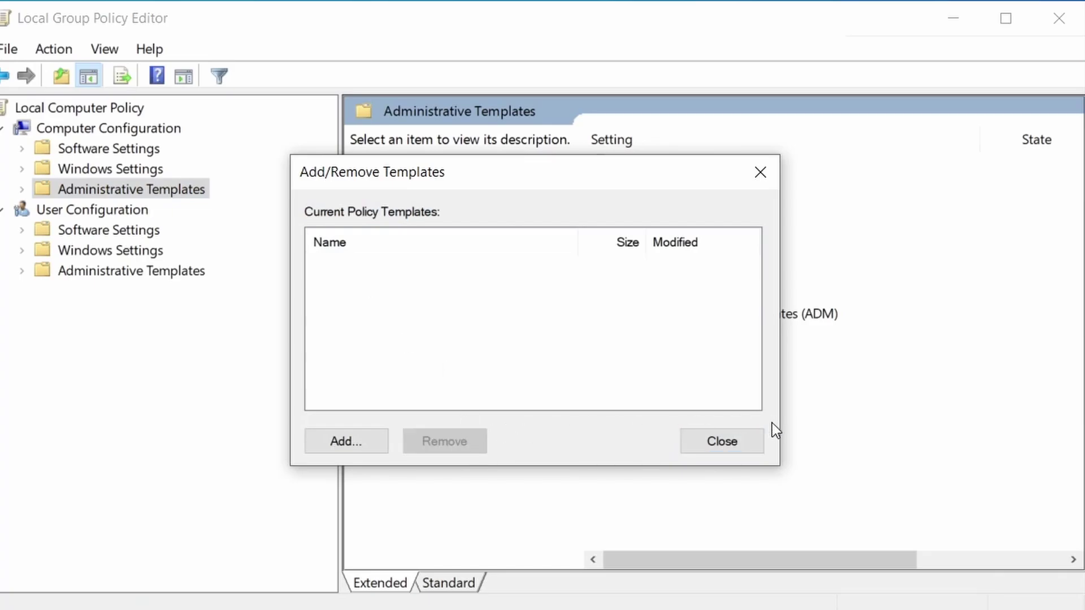
{"action": "left_click", "coordinate": [729, 441]}
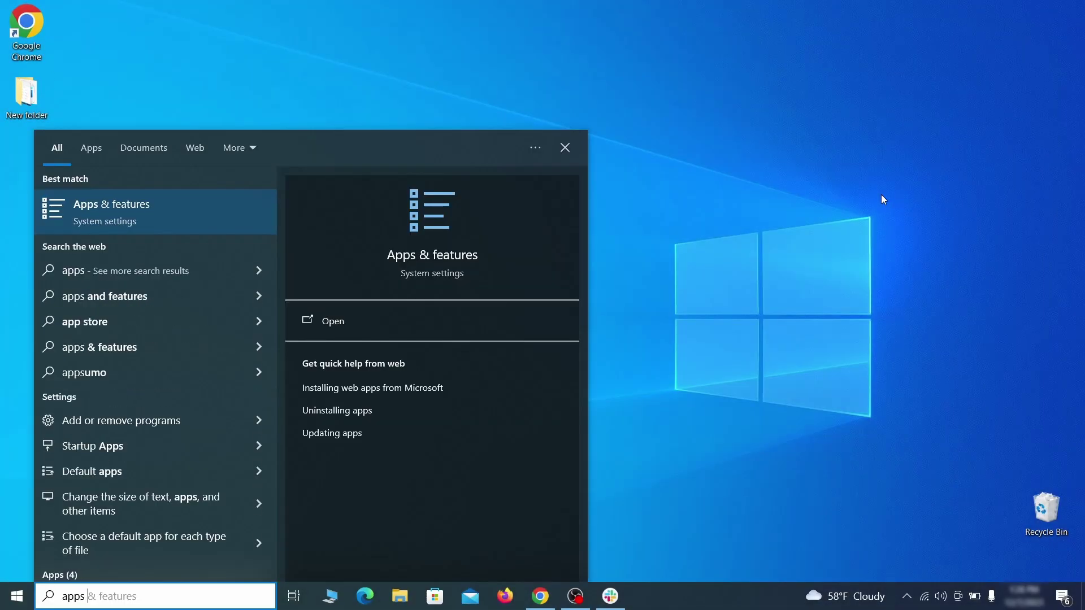
- Open Apps & features and sort the installed apps by install date
{"action": "type", "text": "features"}
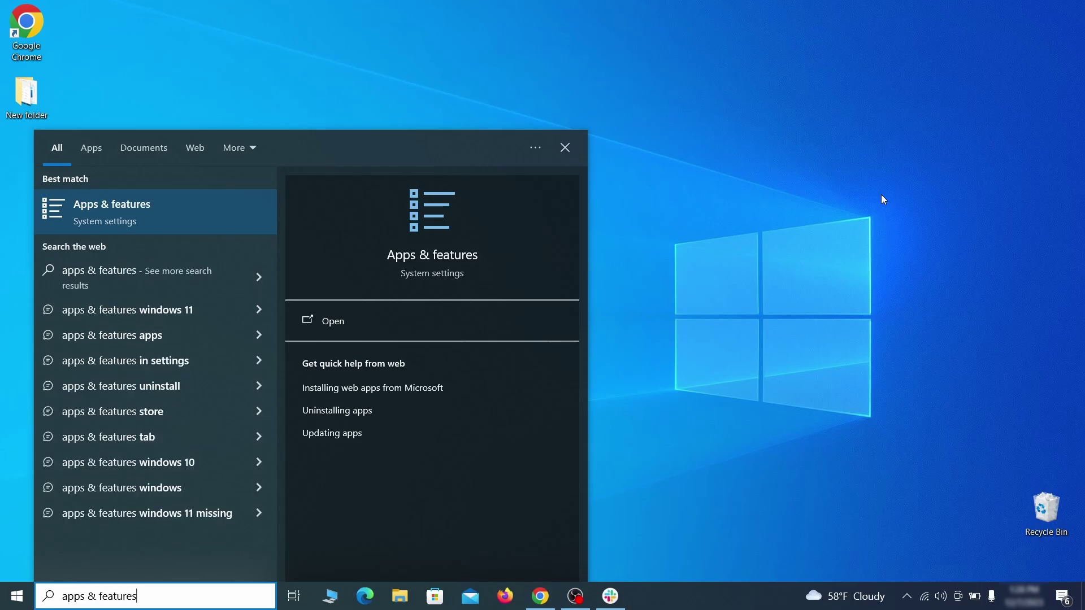
{"action": "key", "text": "Return"}
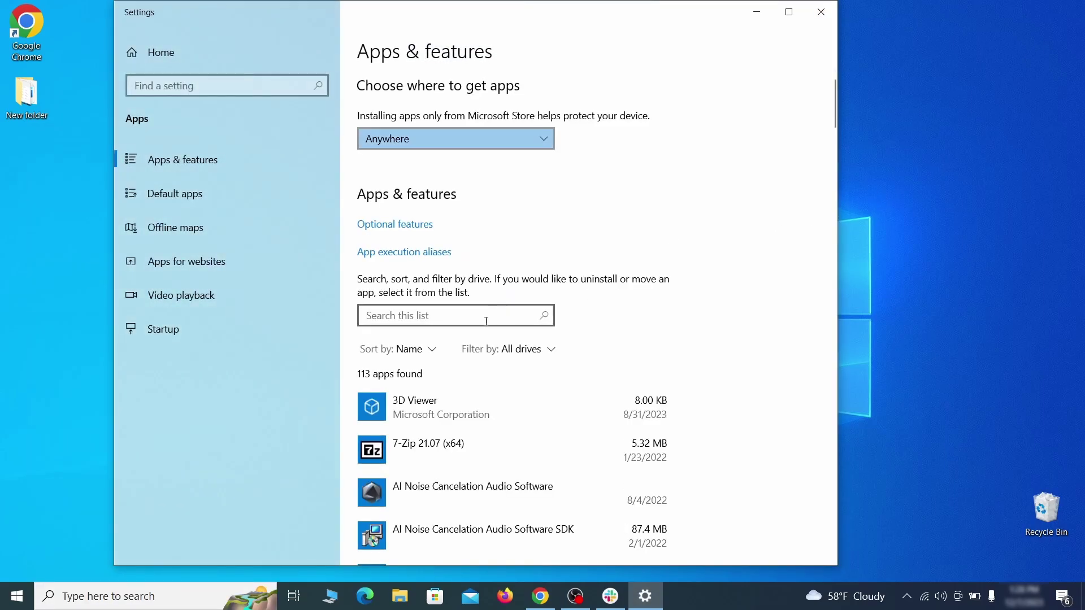
{"action": "left_click", "coordinate": [413, 349]}
{"action": "left_click", "coordinate": [416, 425]}
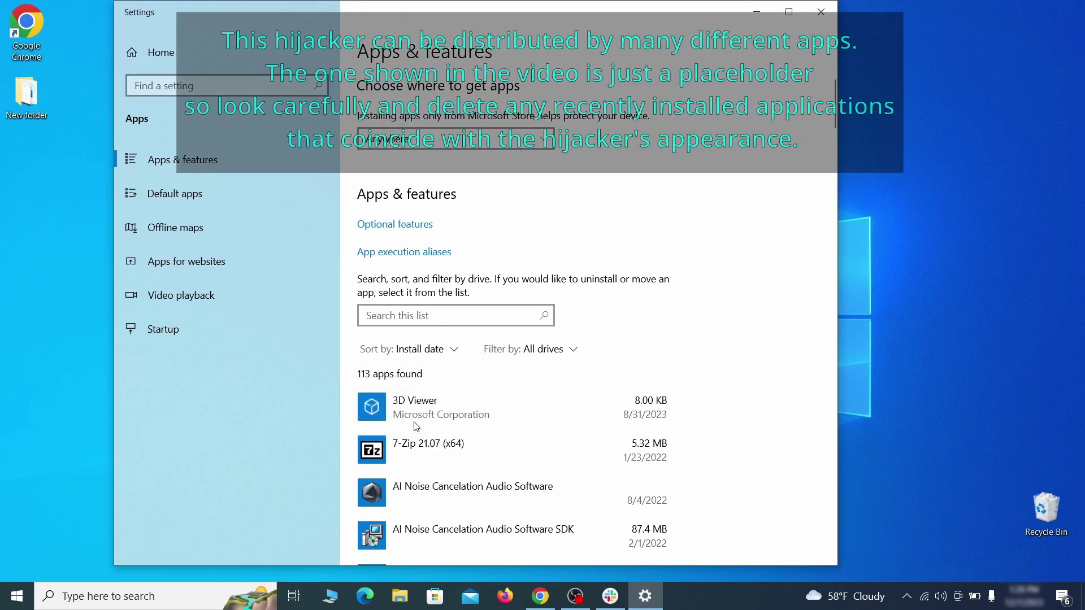
- Uninstall Example Malware App, leaving 112 installed apps
{"action": "scroll", "coordinate": [581, 378], "scroll_direction": "down", "scroll_amount": 2}
{"action": "left_click", "coordinate": [553, 405]}
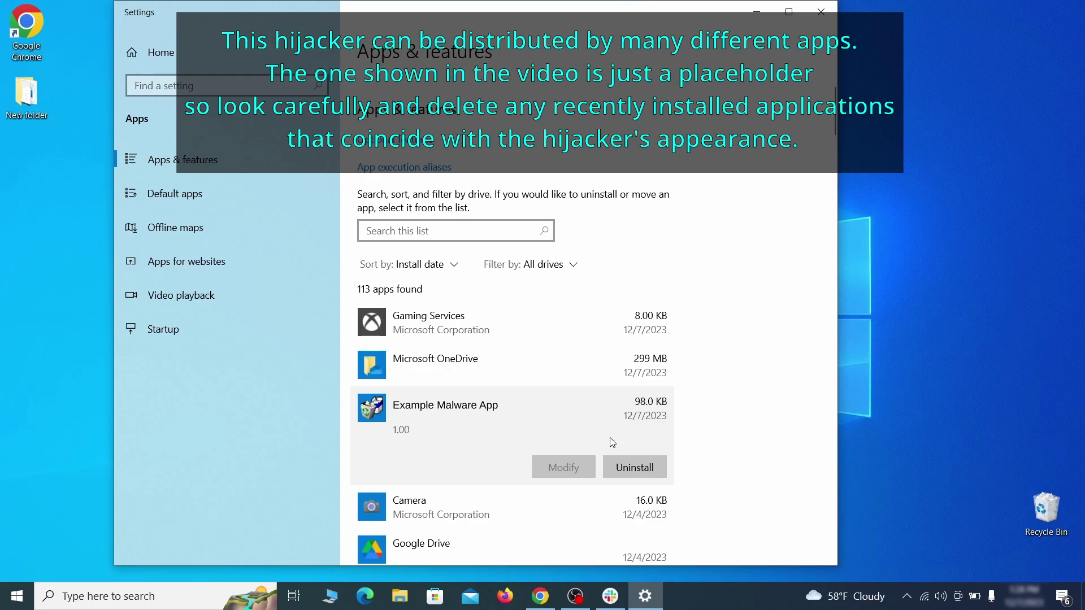
{"action": "left_click", "coordinate": [646, 465]}
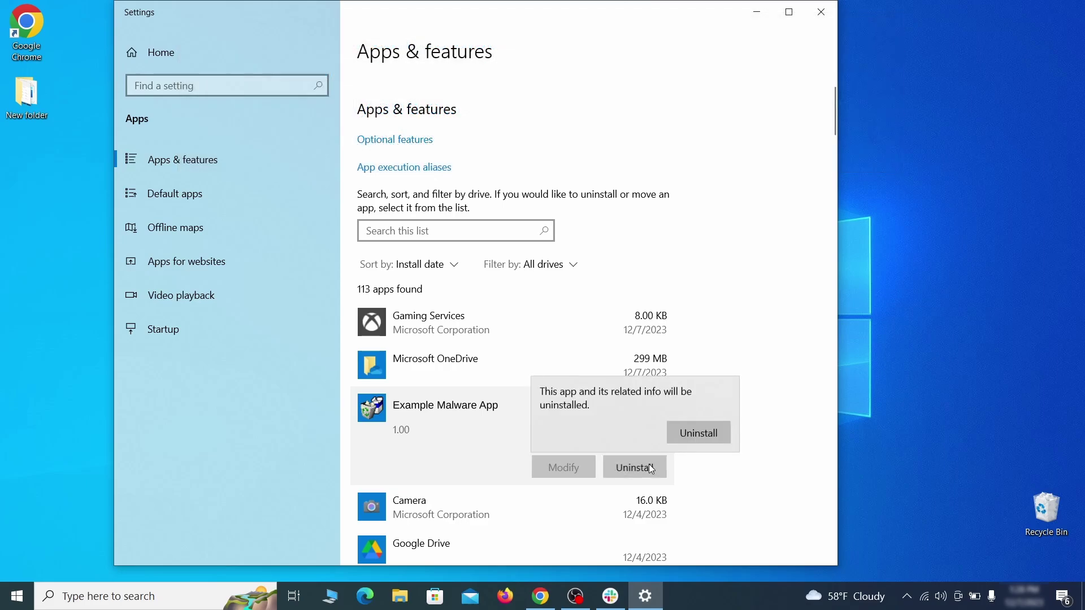
{"action": "left_click", "coordinate": [720, 433]}
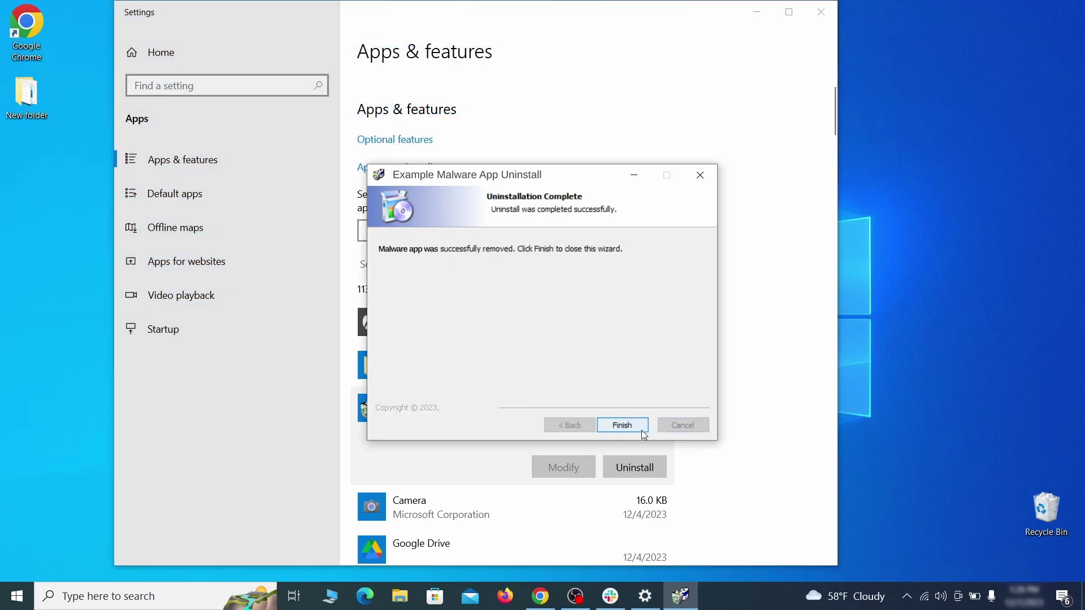
{"action": "left_click", "coordinate": [643, 430]}
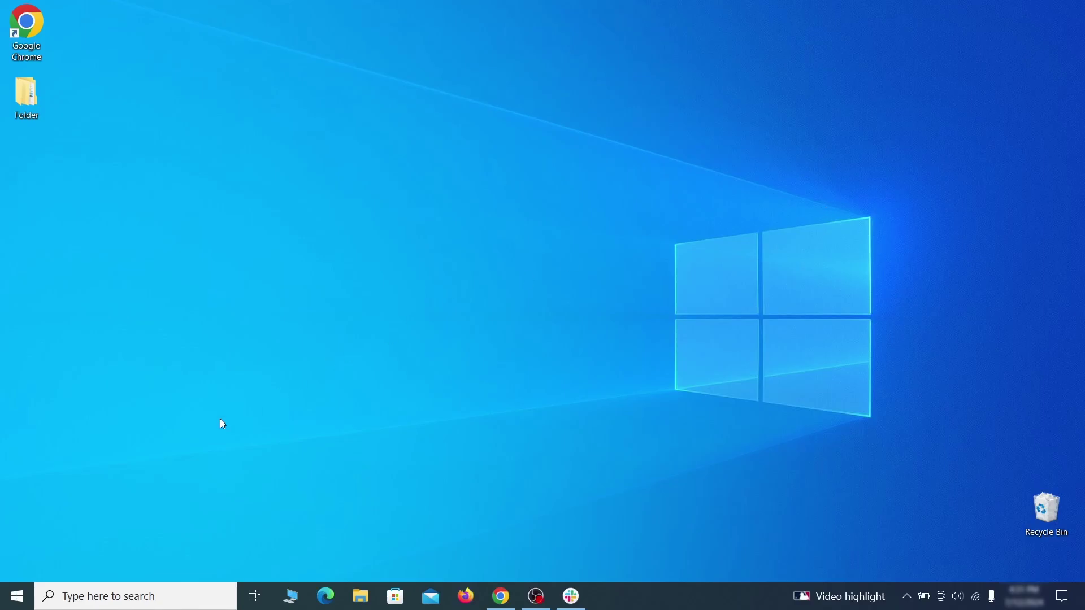
- Enable 'Show hidden files, folders, and drives' in File Explorer Options and apply it
{"action": "left_click", "coordinate": [23, 592]}
{"action": "type", "text": "folder options"}
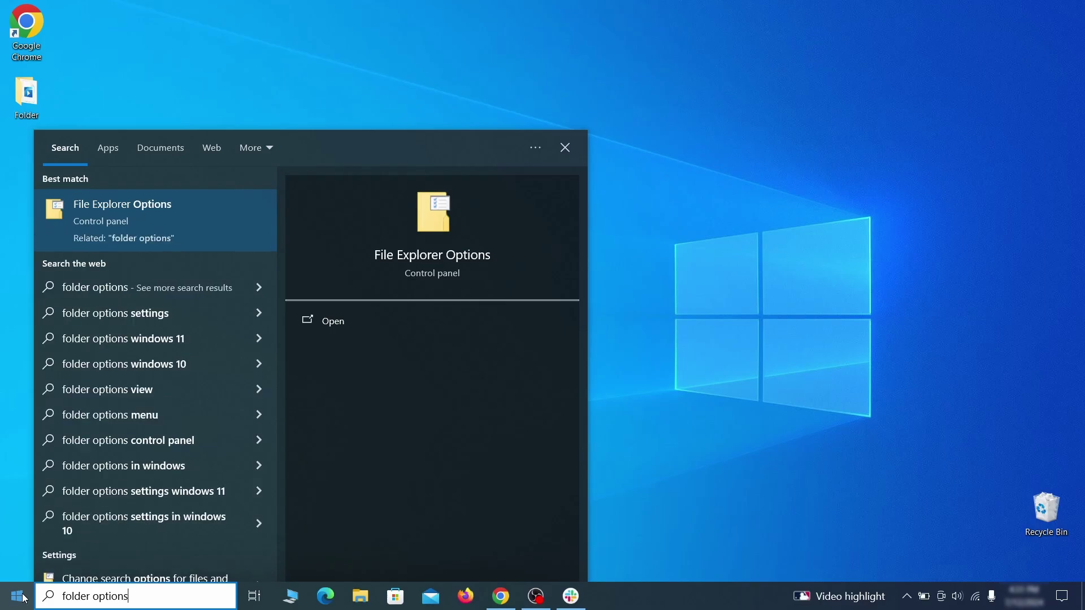
{"action": "key", "text": "Return"}
{"action": "left_click", "coordinate": [213, 137]}
{"action": "left_click", "coordinate": [205, 323]}
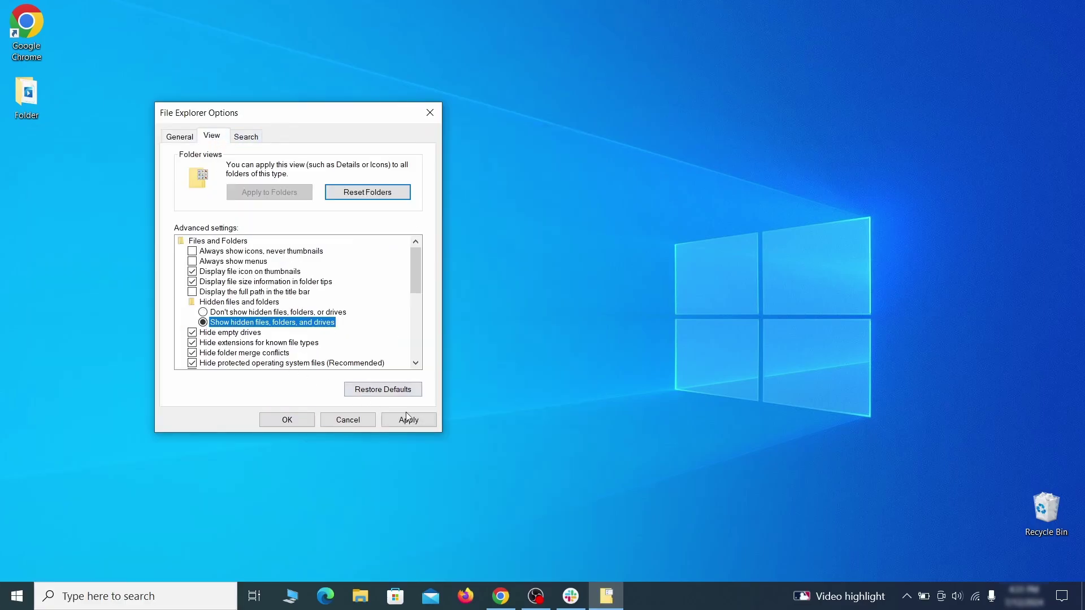
{"action": "left_click", "coordinate": [313, 421]}
{"action": "left_click", "coordinate": [287, 421]}
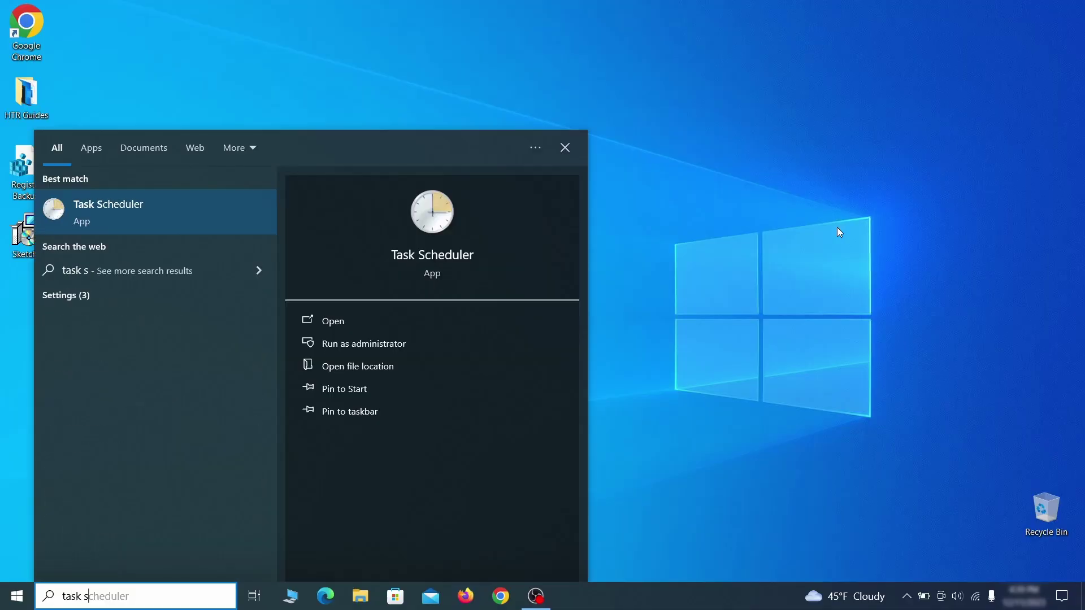
- In the Task Scheduler Library, check the Example Malware App task's daily trigger and launched program
{"action": "type", "text": "uler"}
{"action": "key", "text": "Return"}
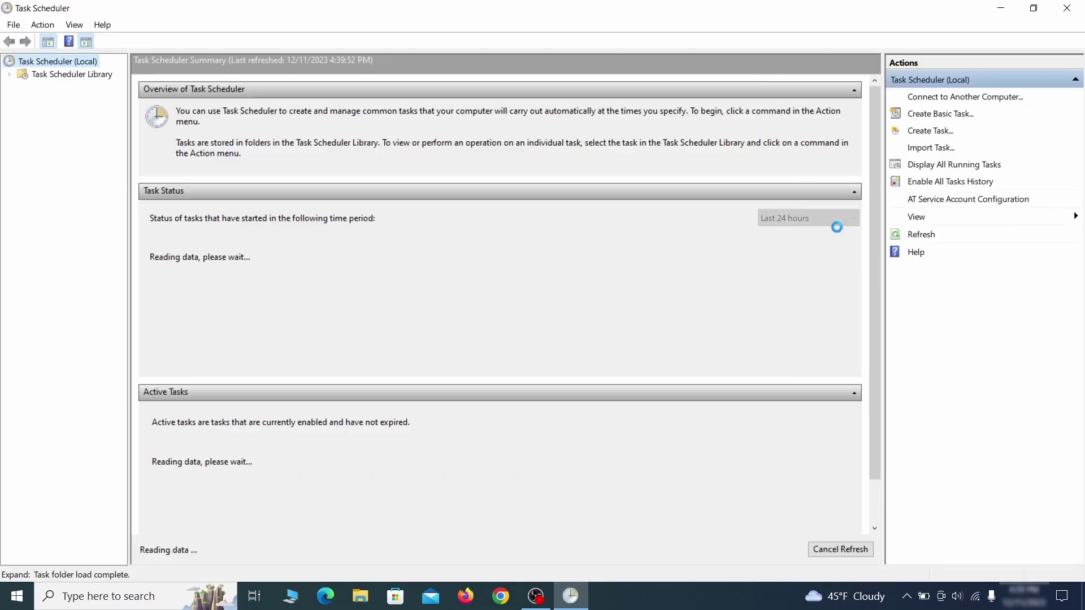
{"action": "left_click", "coordinate": [94, 74]}
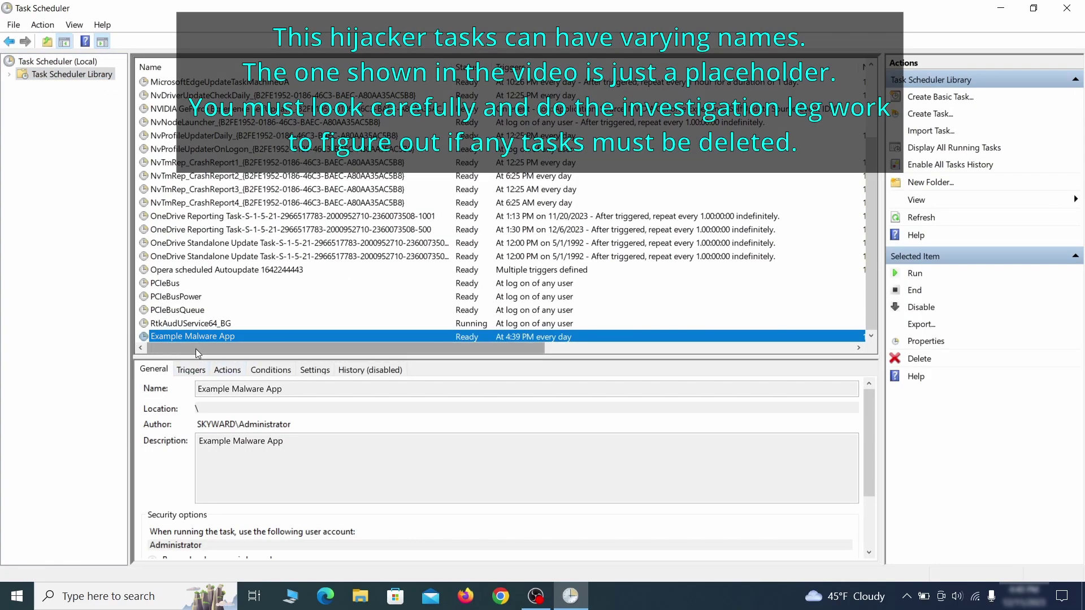
{"action": "right_click", "coordinate": [312, 338]}
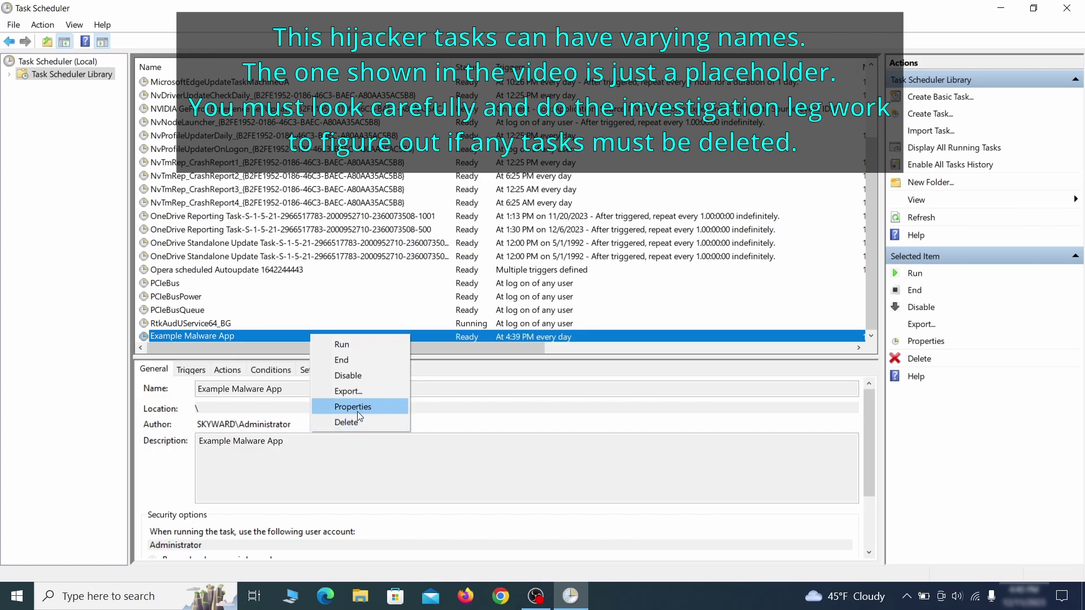
{"action": "left_click", "coordinate": [357, 412]}
{"action": "left_click", "coordinate": [124, 93]}
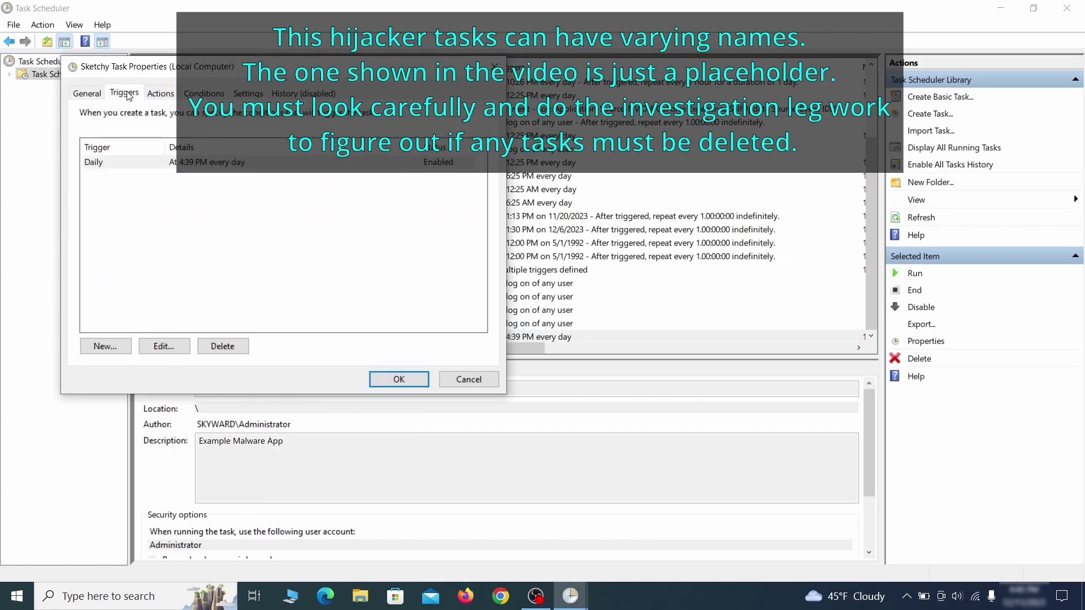
{"action": "left_click", "coordinate": [160, 94]}
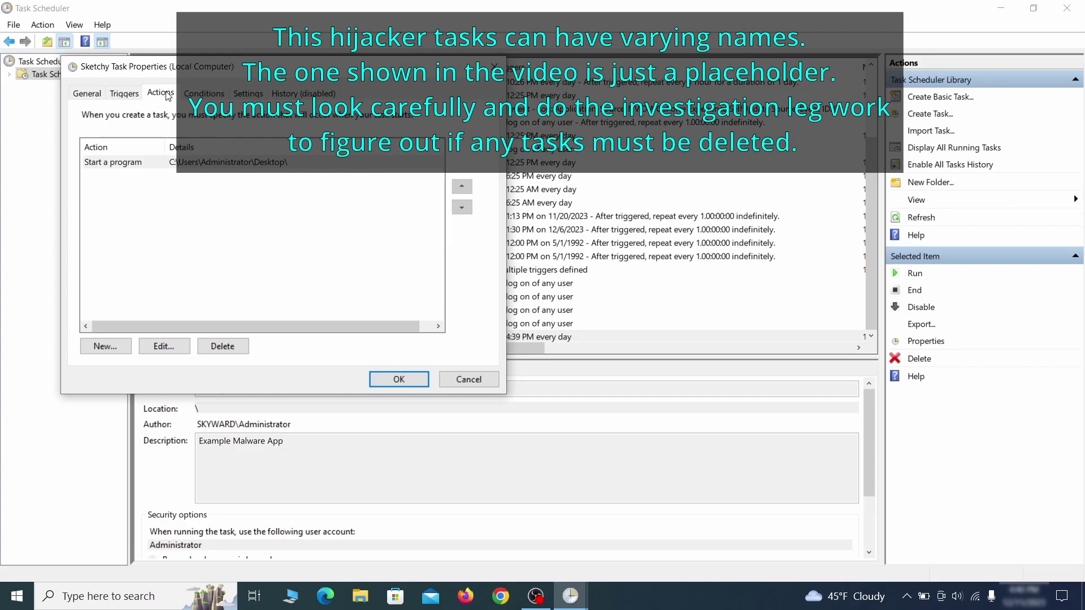
- Delete the Example Malware App scheduled task
{"action": "key", "text": "Escape"}
{"action": "right_click", "coordinate": [348, 336]}
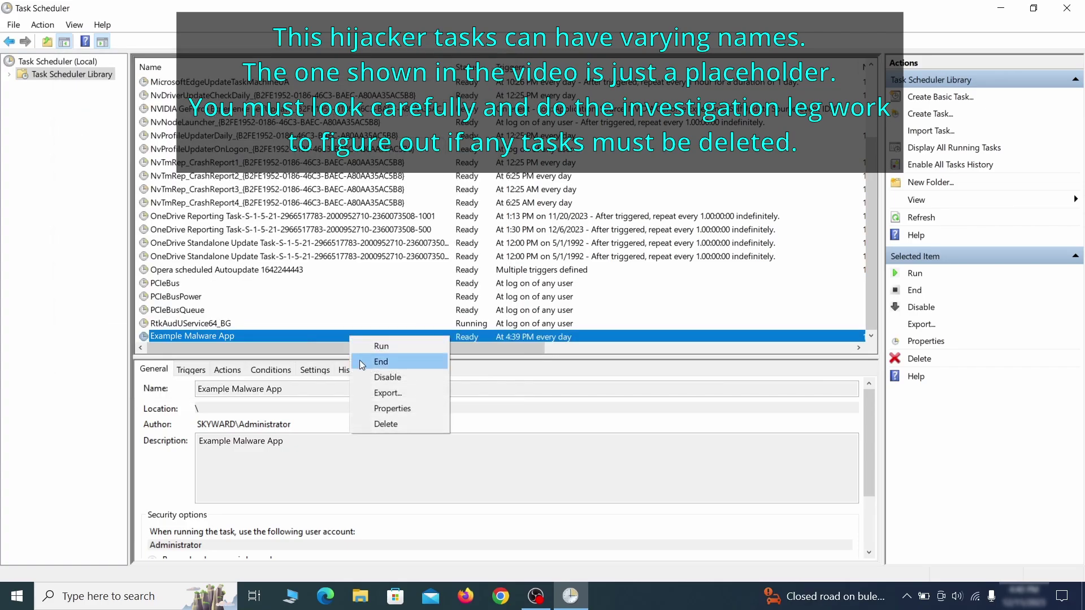
{"action": "left_click", "coordinate": [385, 423]}
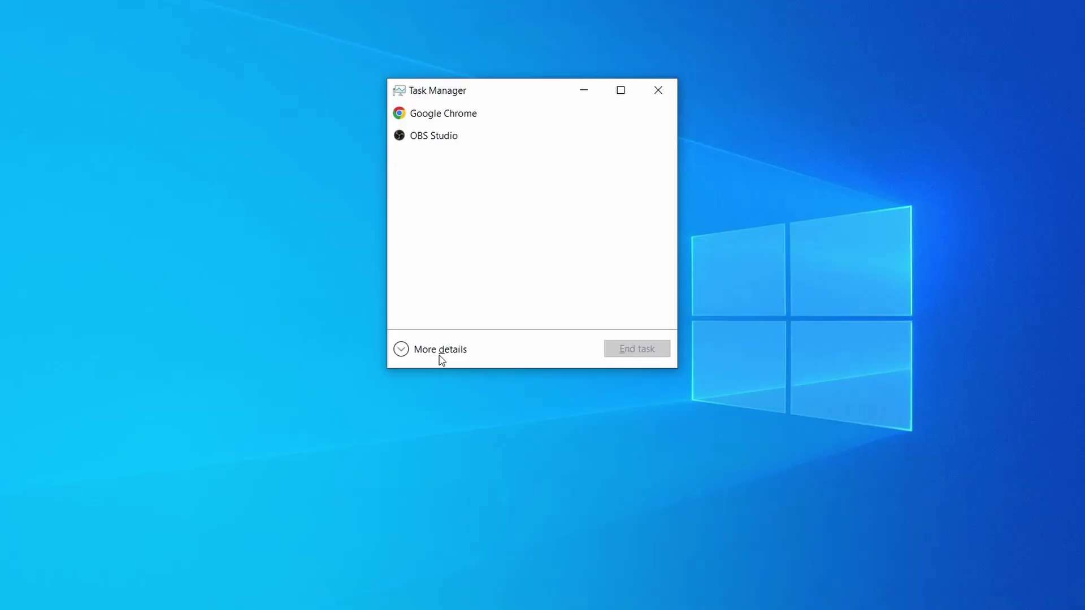
- Expand Task Manager to full details, sort by memory, and open Example Malware Process's actions
{"action": "left_click", "coordinate": [402, 351]}
{"action": "left_click", "coordinate": [533, 127]}
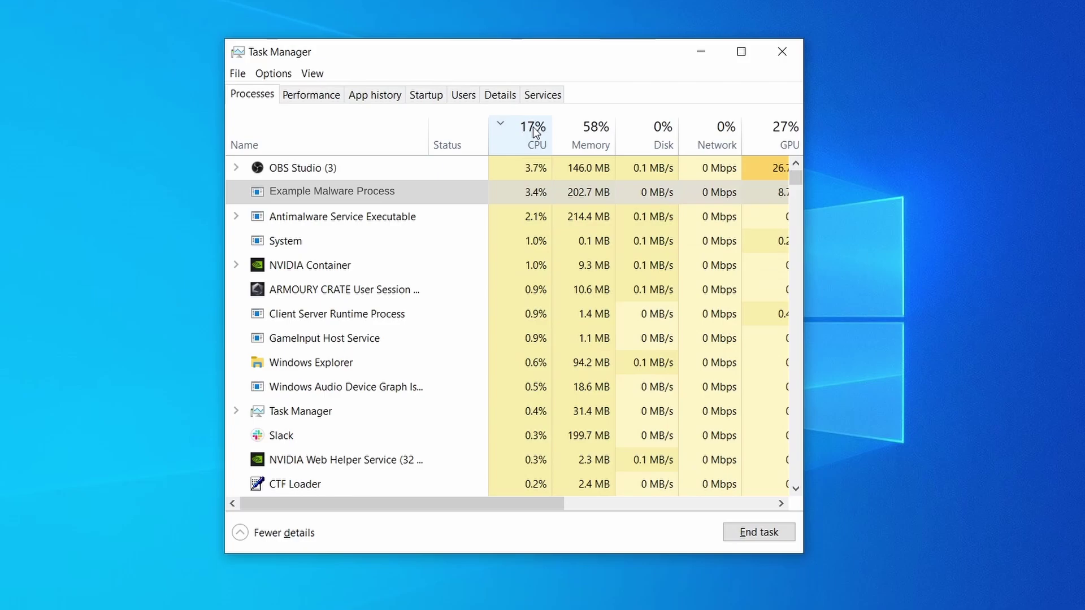
{"action": "left_click", "coordinate": [591, 133]}
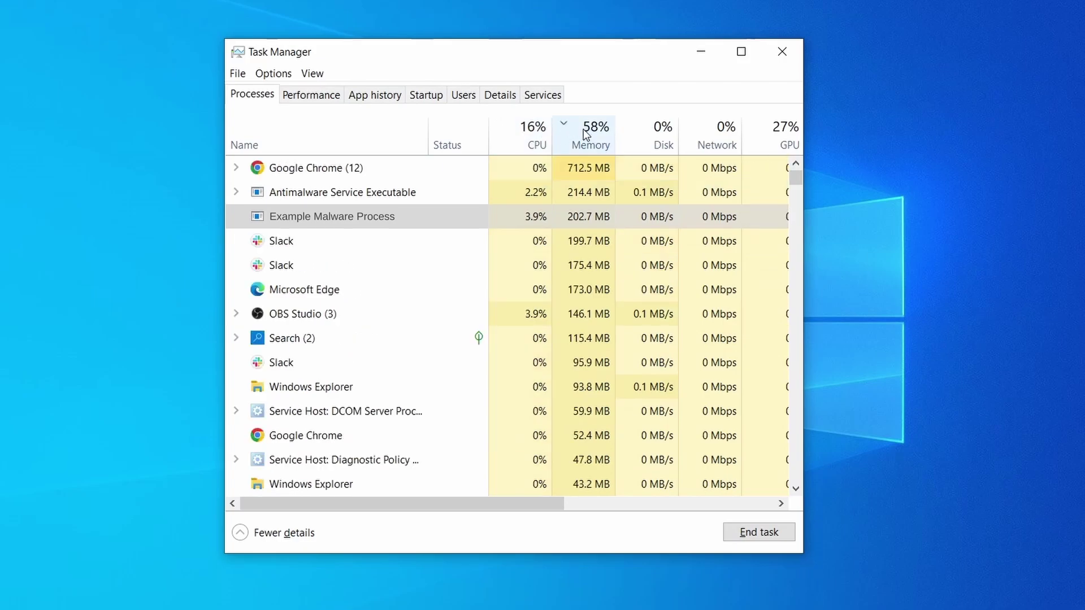
{"action": "right_click", "coordinate": [518, 216]}
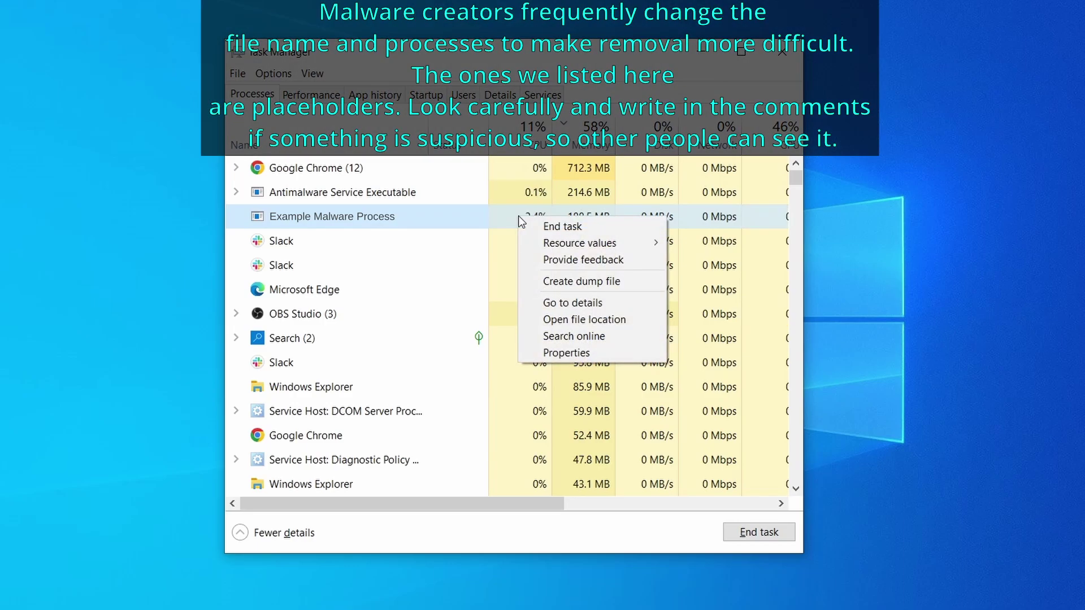
- Open the malware process's file location and delete the three files inside it
{"action": "left_click", "coordinate": [587, 321]}
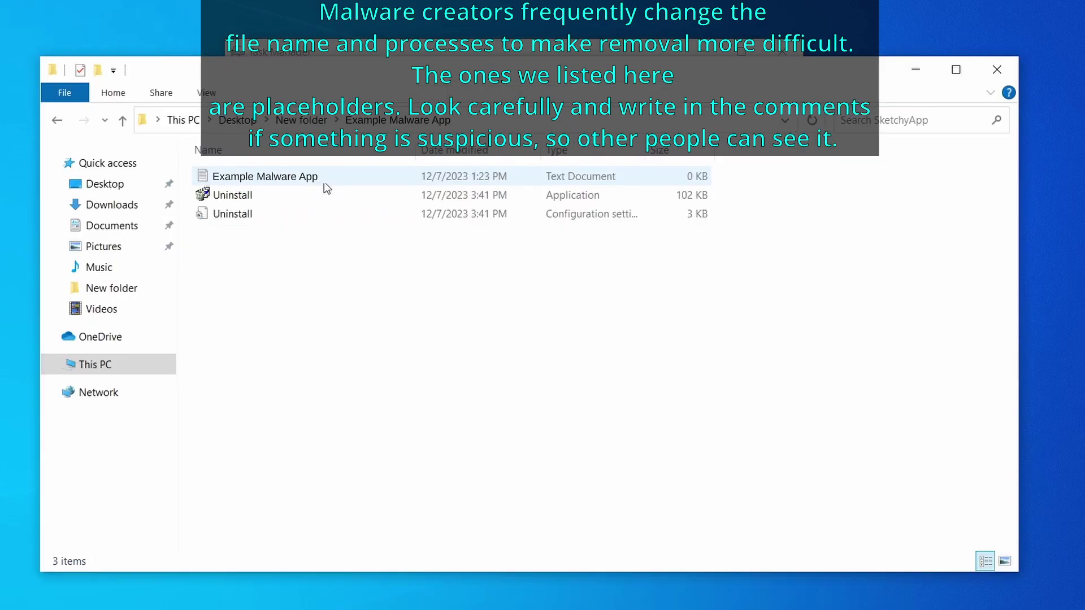
{"action": "right_click", "coordinate": [521, 219]}
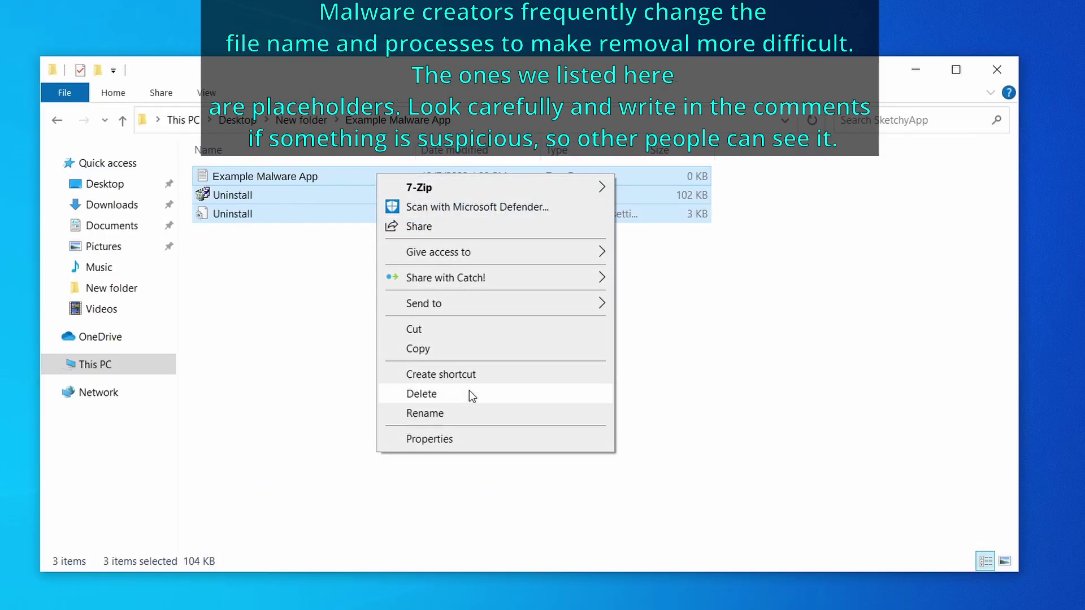
{"action": "left_click", "coordinate": [469, 394]}
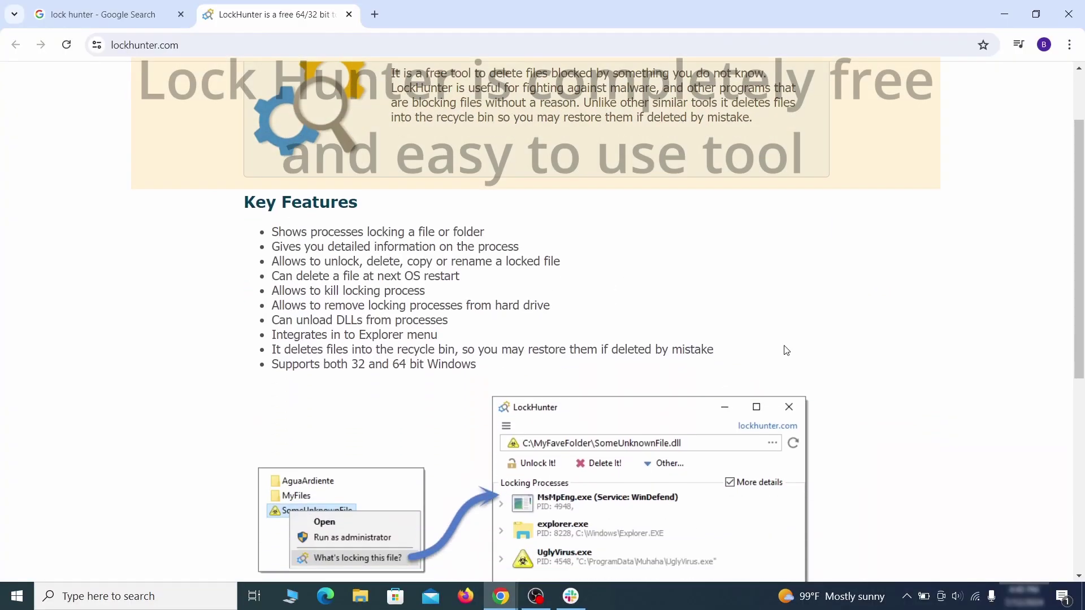
- Install LockHunter
{"action": "scroll", "coordinate": [785, 351], "scroll_direction": "down", "scroll_amount": 5}
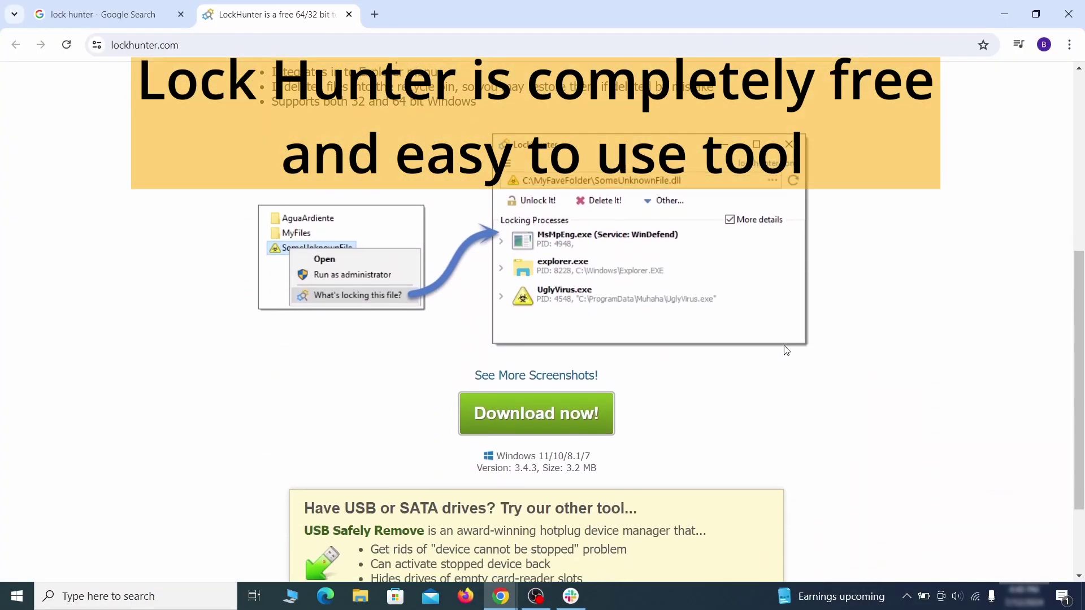
{"action": "scroll", "coordinate": [786, 350], "scroll_direction": "down", "scroll_amount": 1}
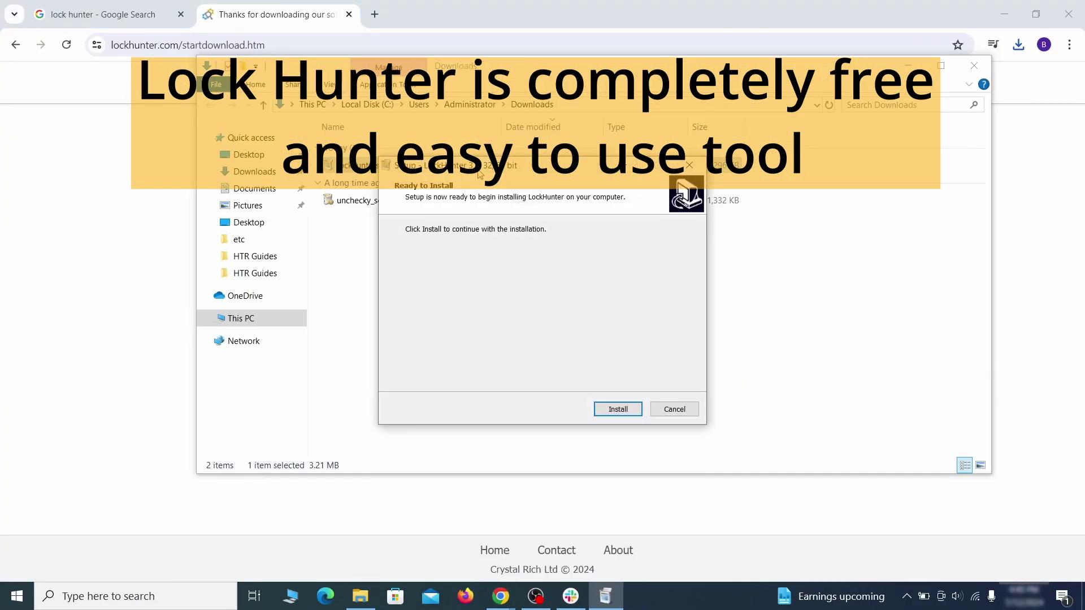
{"action": "left_click", "coordinate": [616, 409]}
- Force-delete EXAMPLE_MALWARE_FOLDER with LockHunter despite the notepad.exe lock, then close LockHunter
{"action": "right_click", "coordinate": [463, 263]}
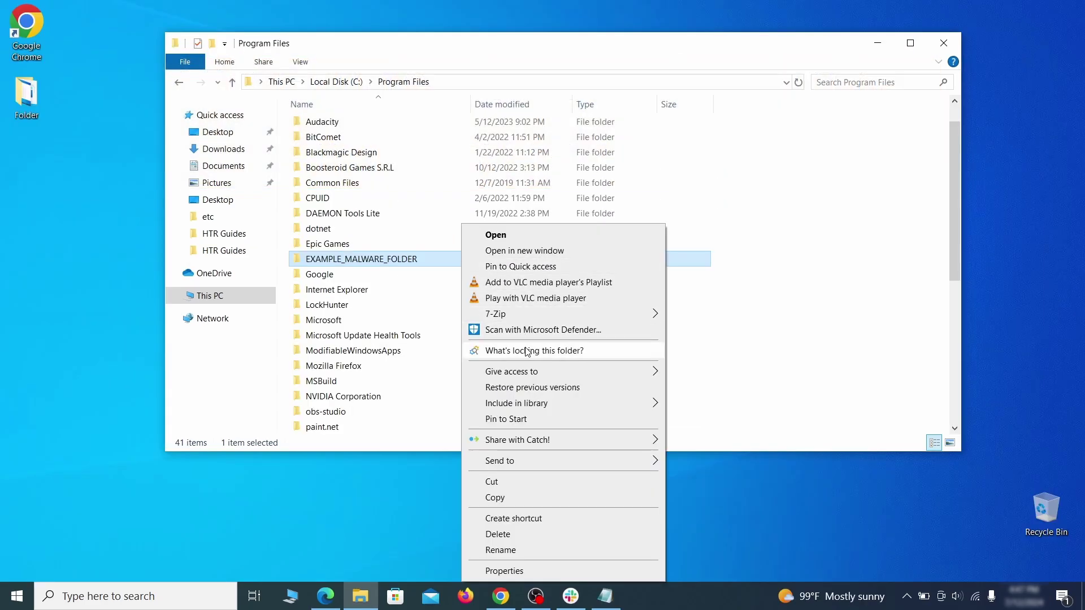
{"action": "left_click", "coordinate": [527, 351]}
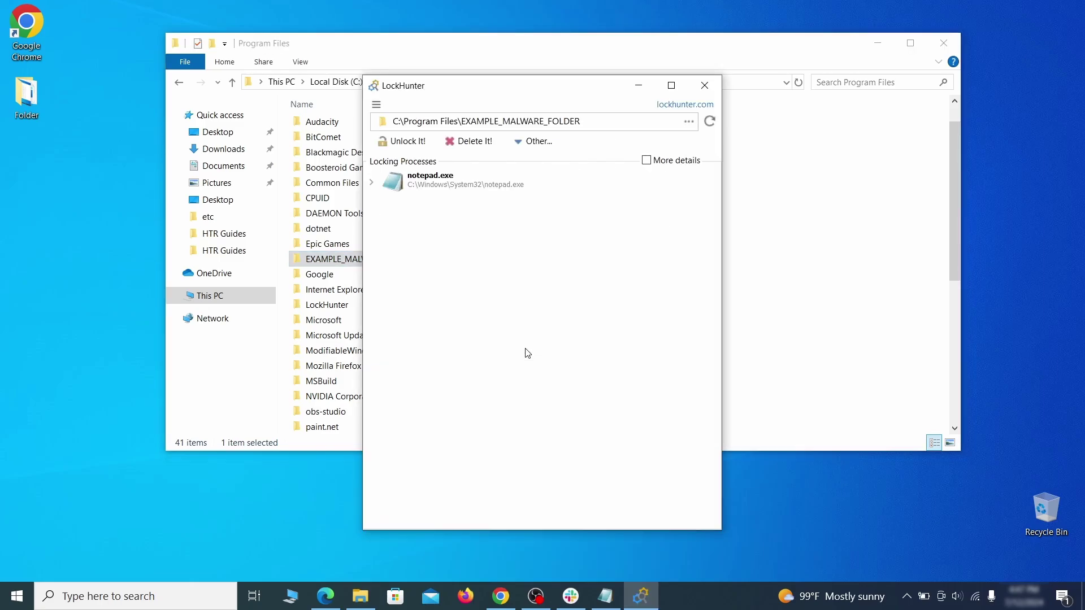
{"action": "left_click", "coordinate": [483, 145]}
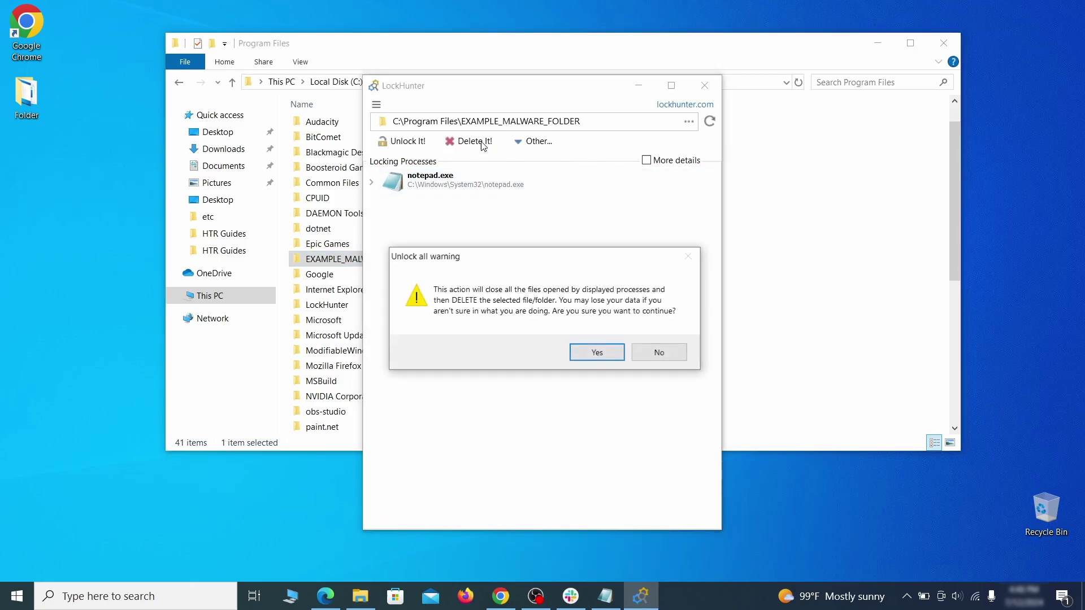
{"action": "left_click", "coordinate": [598, 353]}
{"action": "left_click", "coordinate": [704, 85]}
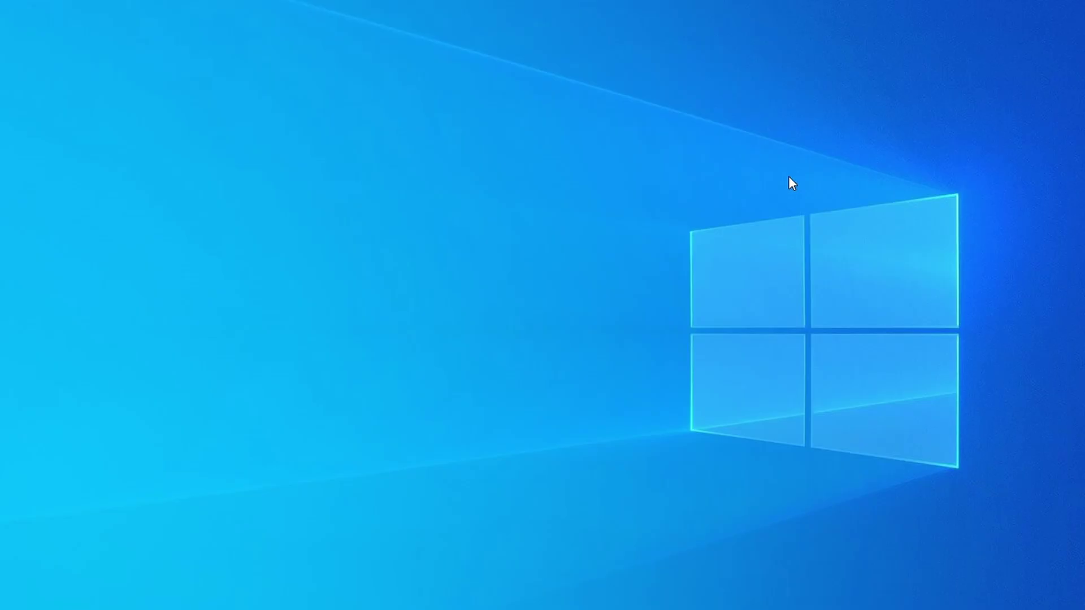
- Open Task Manager with Ctrl+Shift+Esc and sort the running processes by memory usage
{"action": "key", "text": "ctrl+shift+Escape"}
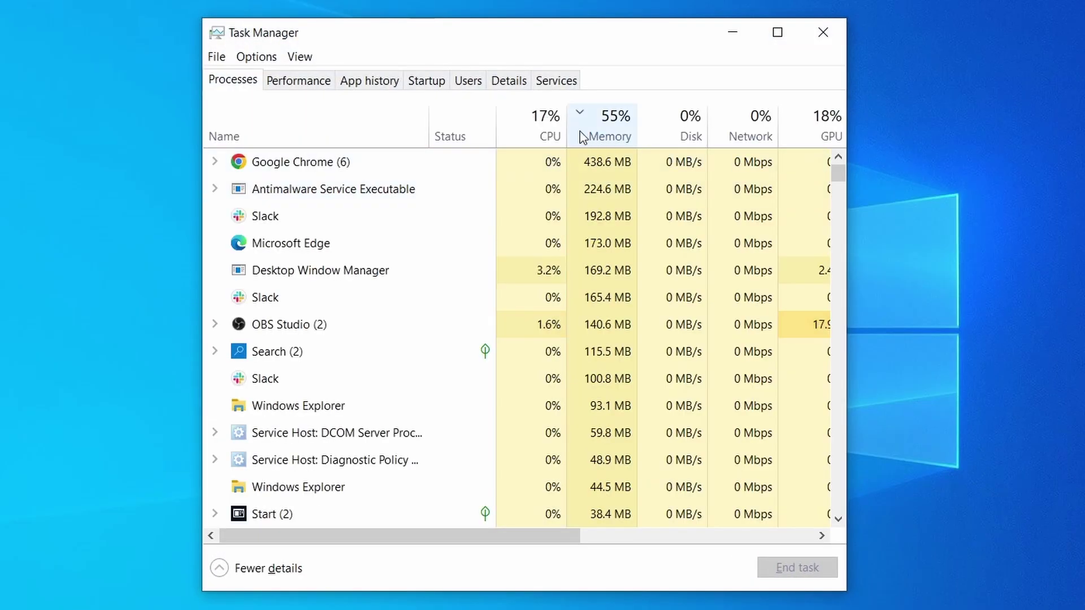
{"action": "left_click", "coordinate": [526, 130]}
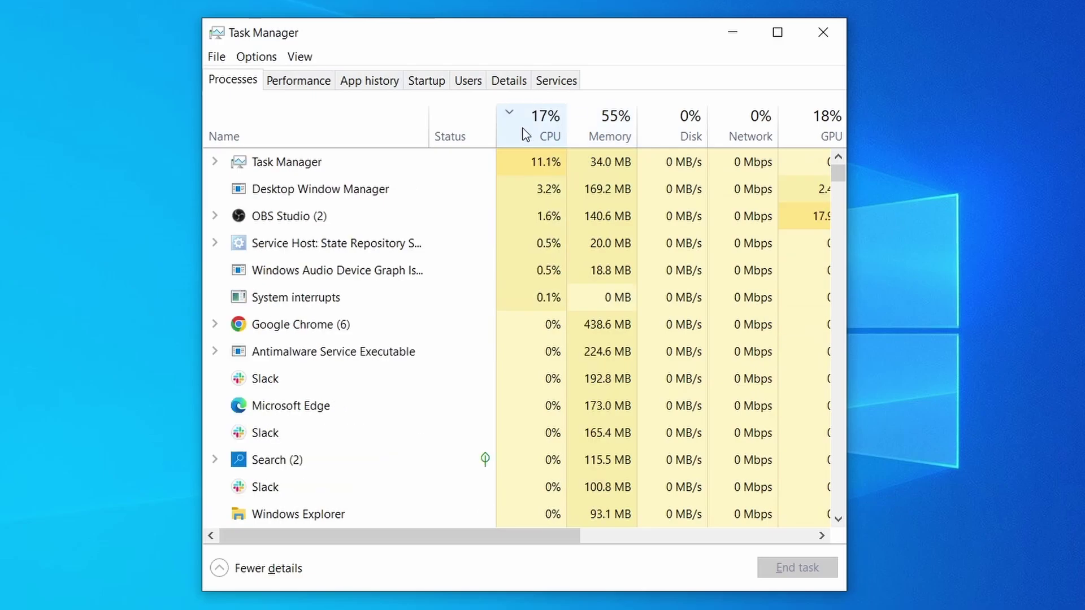
{"action": "left_click", "coordinate": [616, 122]}
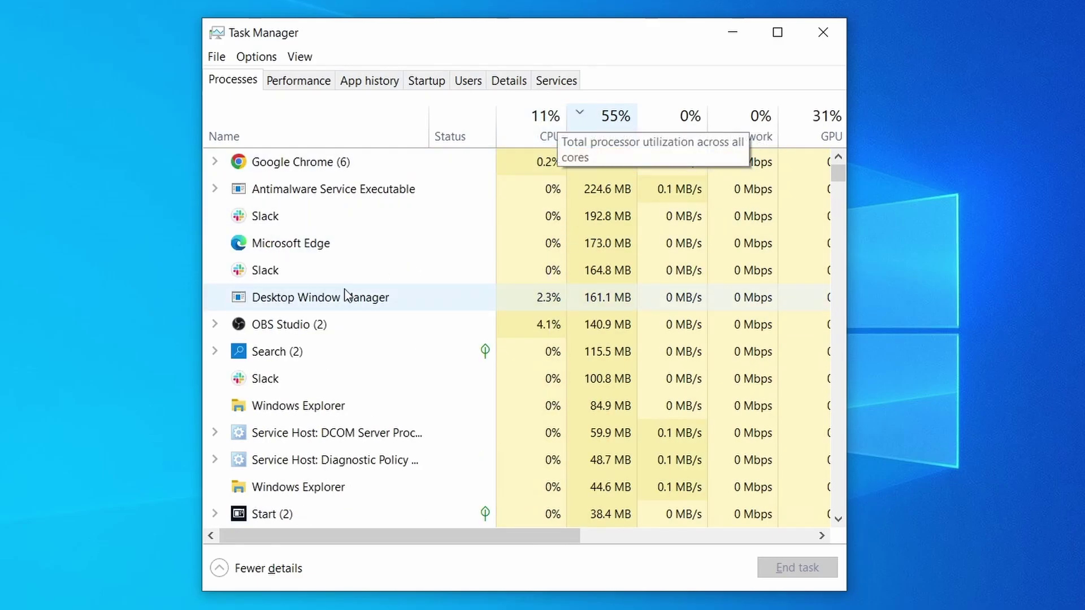
{"action": "scroll", "coordinate": [472, 380], "scroll_direction": "down", "scroll_amount": 2}
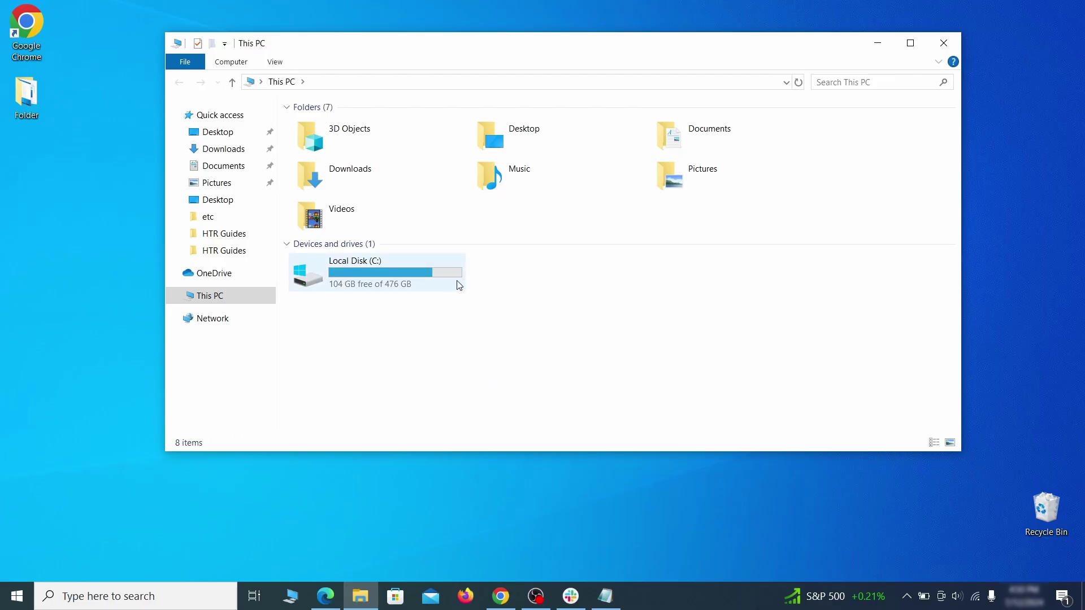
- Navigate to C:\Users\<your profile>\AppData\Roaming in File Explorer
{"action": "double_click", "coordinate": [453, 281]}
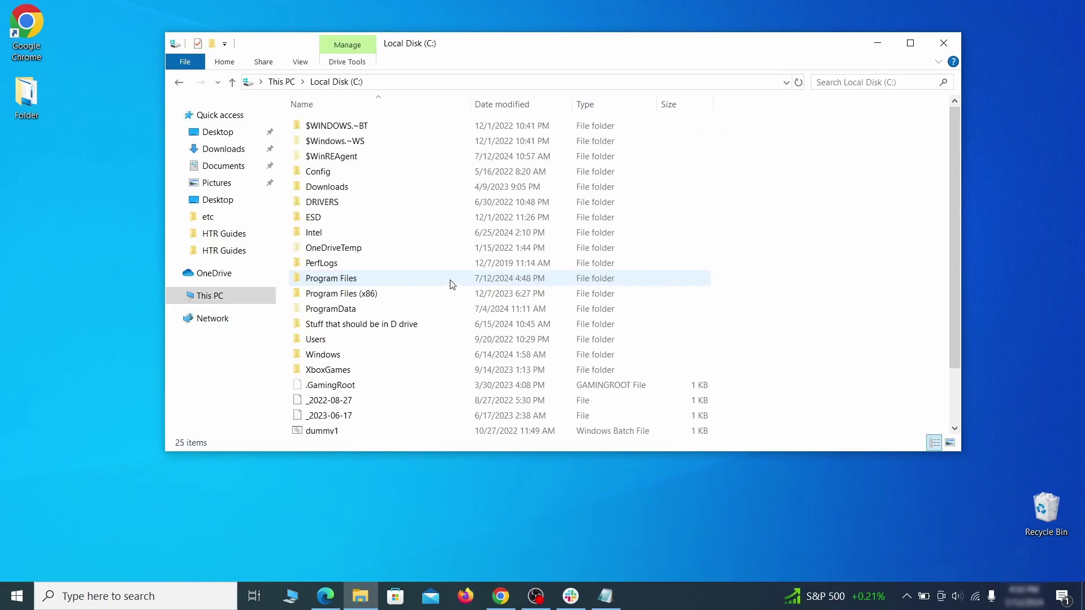
{"action": "double_click", "coordinate": [343, 342]}
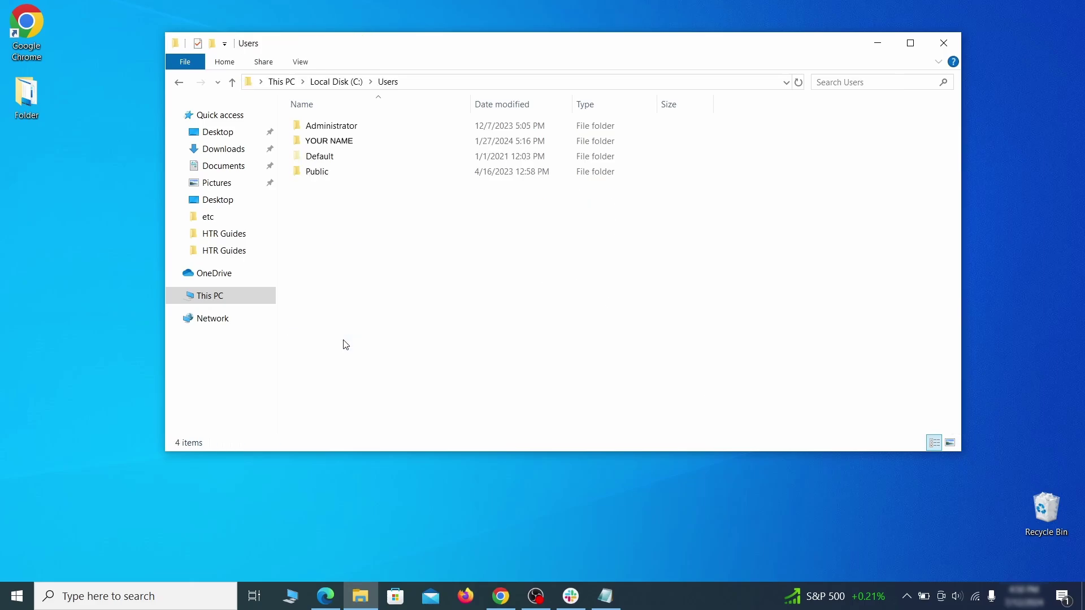
{"action": "double_click", "coordinate": [457, 146]}
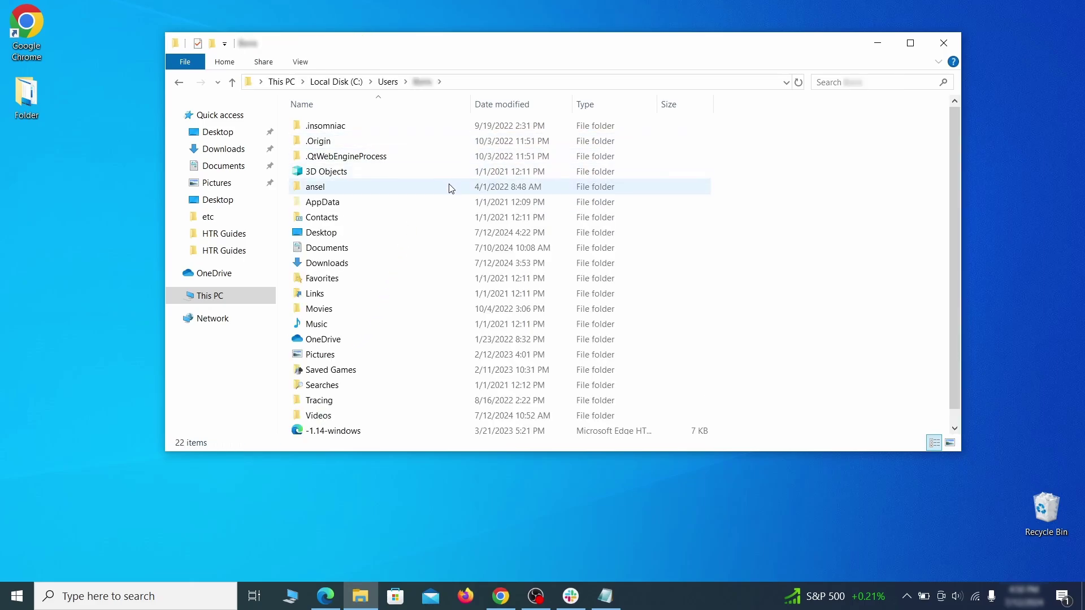
{"action": "double_click", "coordinate": [449, 203]}
{"action": "double_click", "coordinate": [446, 157]}
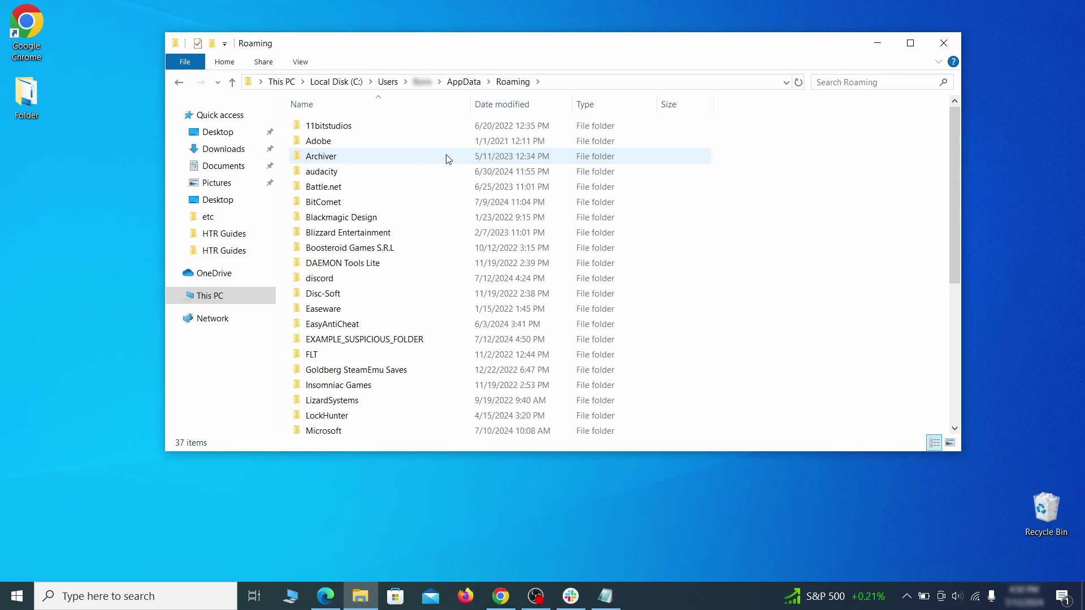
{"action": "scroll", "coordinate": [436, 186], "scroll_direction": "down", "scroll_amount": 1}
{"action": "scroll", "coordinate": [436, 204], "scroll_direction": "down", "scroll_amount": 1}
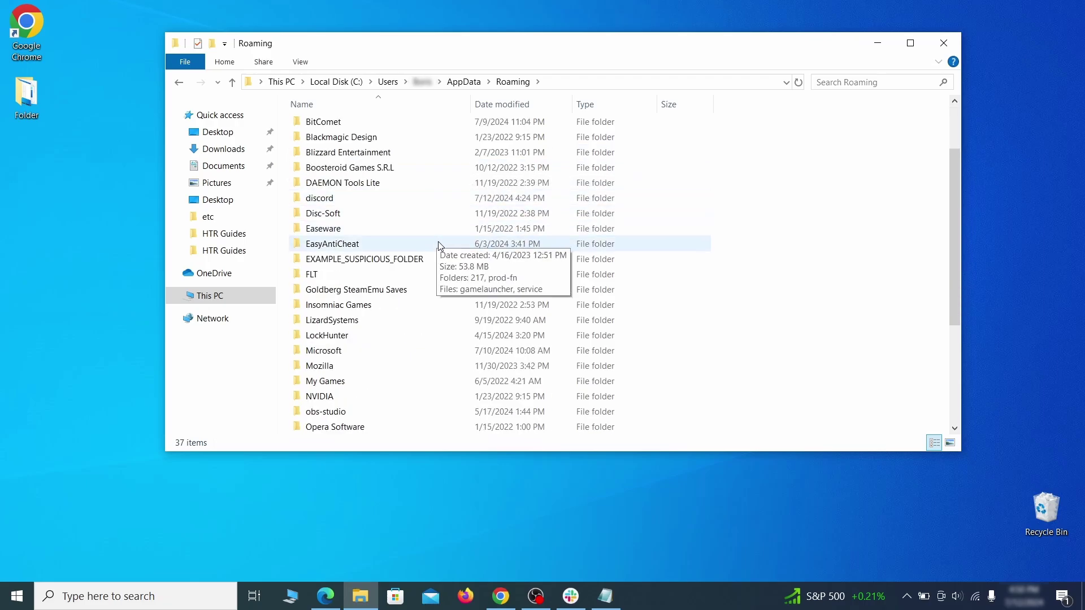
- Try deleting the in-use EXAMPLE_SUSPICIOUS_FOLDER, then force-delete it with LockHunter
{"action": "left_click", "coordinate": [445, 260]}
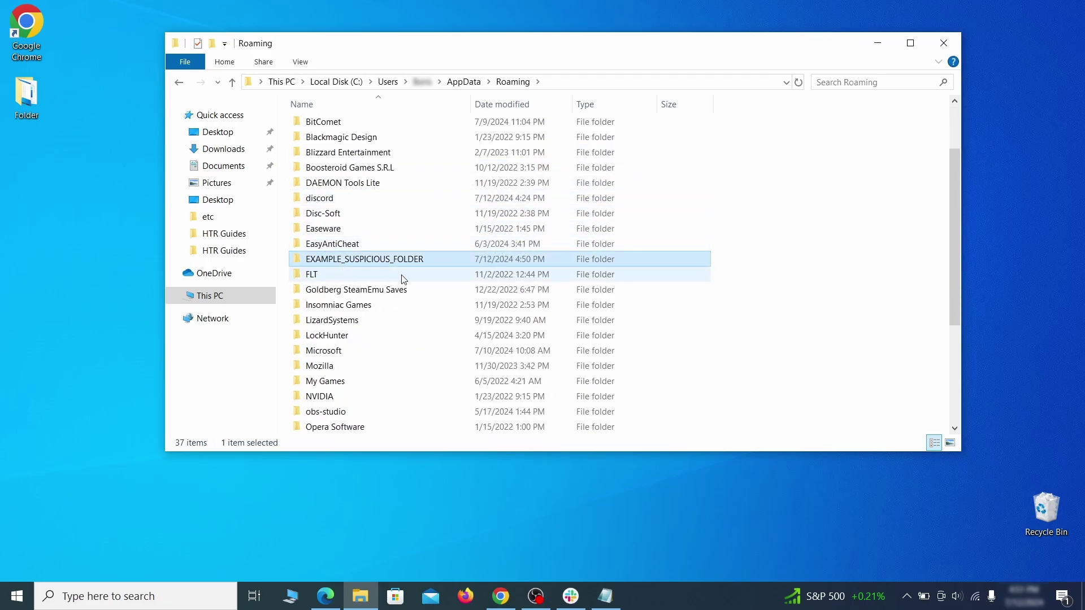
{"action": "right_click", "coordinate": [485, 262]}
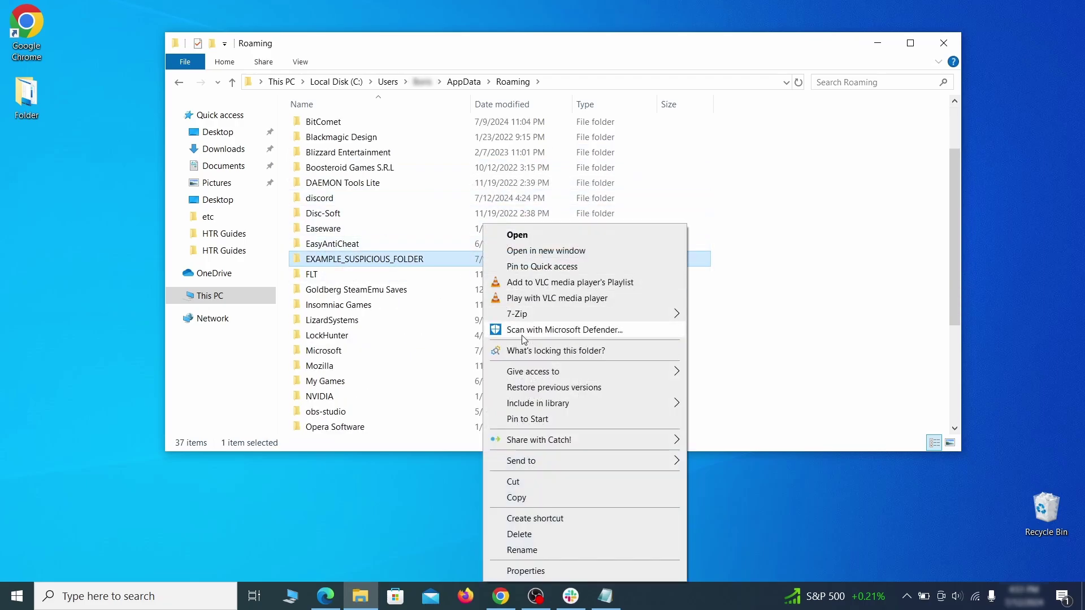
{"action": "left_click", "coordinate": [519, 534]}
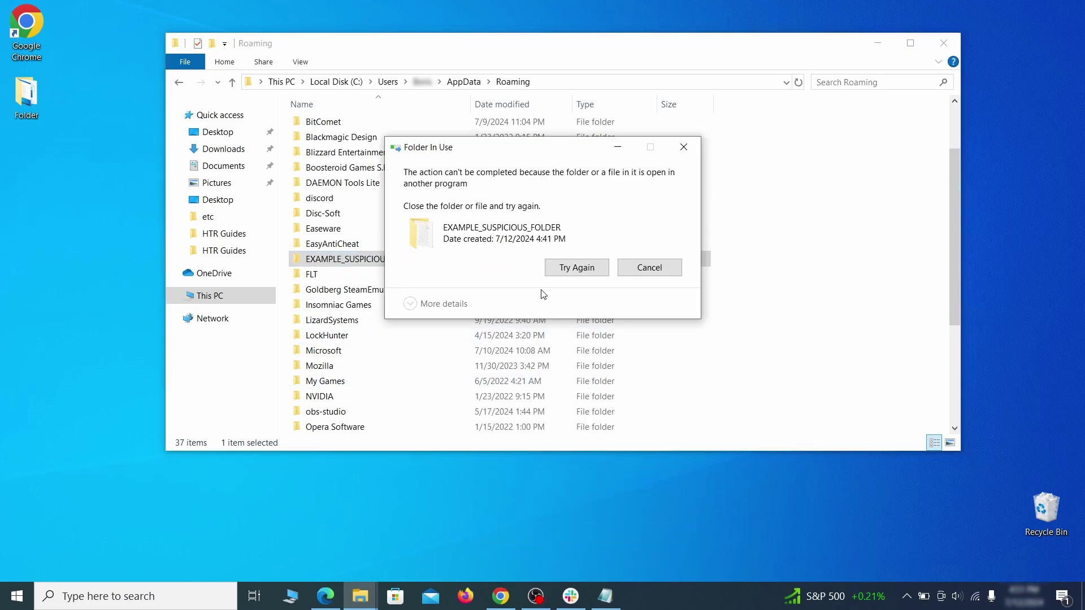
{"action": "key", "text": "Escape"}
{"action": "right_click", "coordinate": [460, 259]}
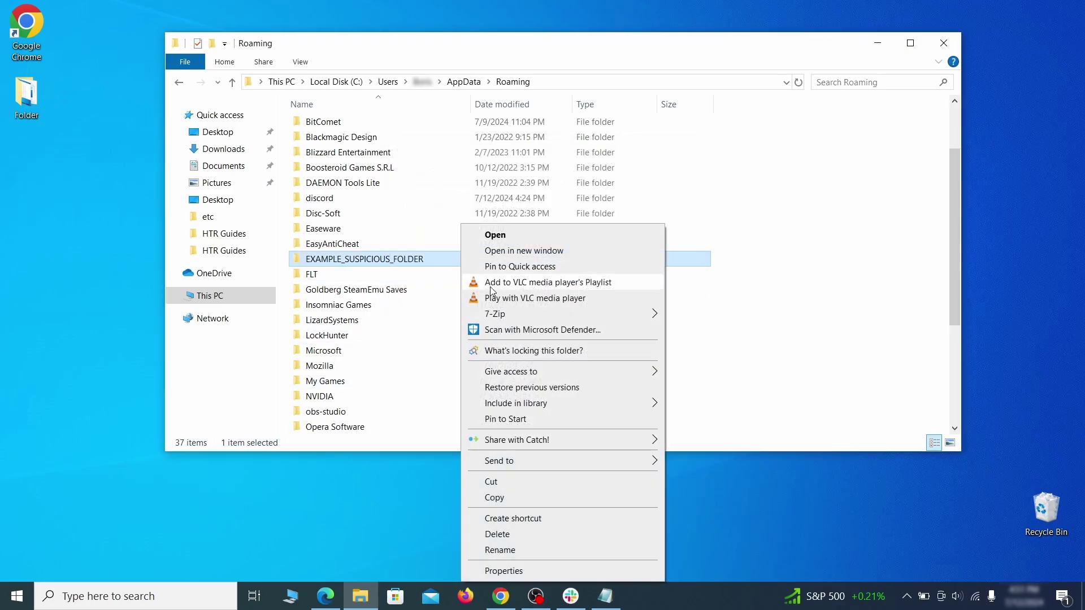
{"action": "left_click", "coordinate": [536, 352]}
{"action": "left_click", "coordinate": [486, 142]}
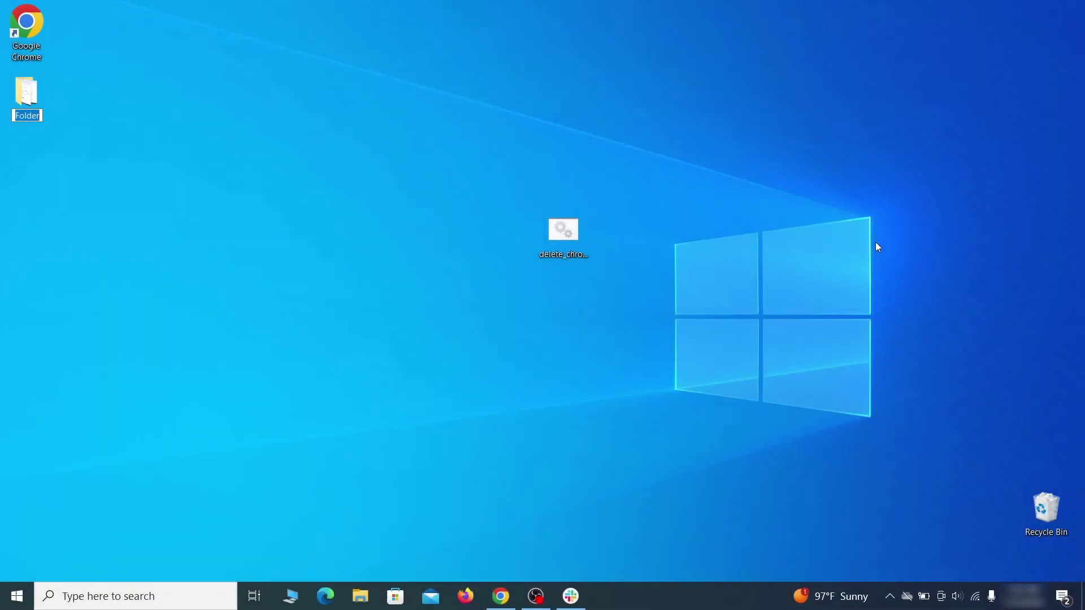
- Launch the Local Group Policy Editor by searching 'edit group policy'
{"action": "key", "text": "super"}
{"action": "type", "text": "edit group policy"}
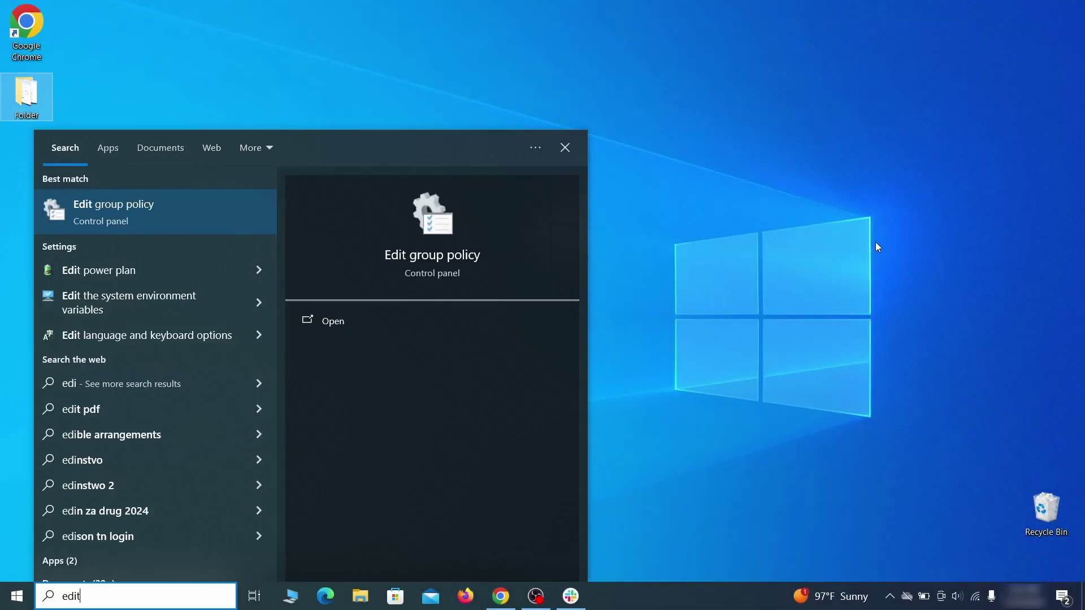
{"action": "left_click", "coordinate": [145, 213]}
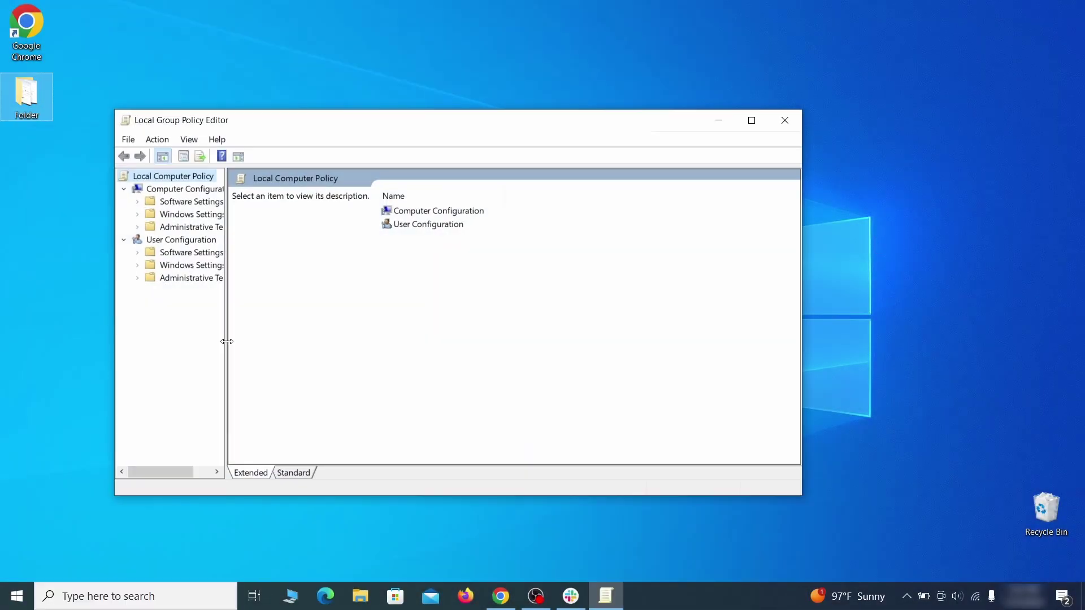
- Remove the chrome template from Computer Configuration's Administrative Templates
{"action": "left_click", "coordinate": [179, 191]}
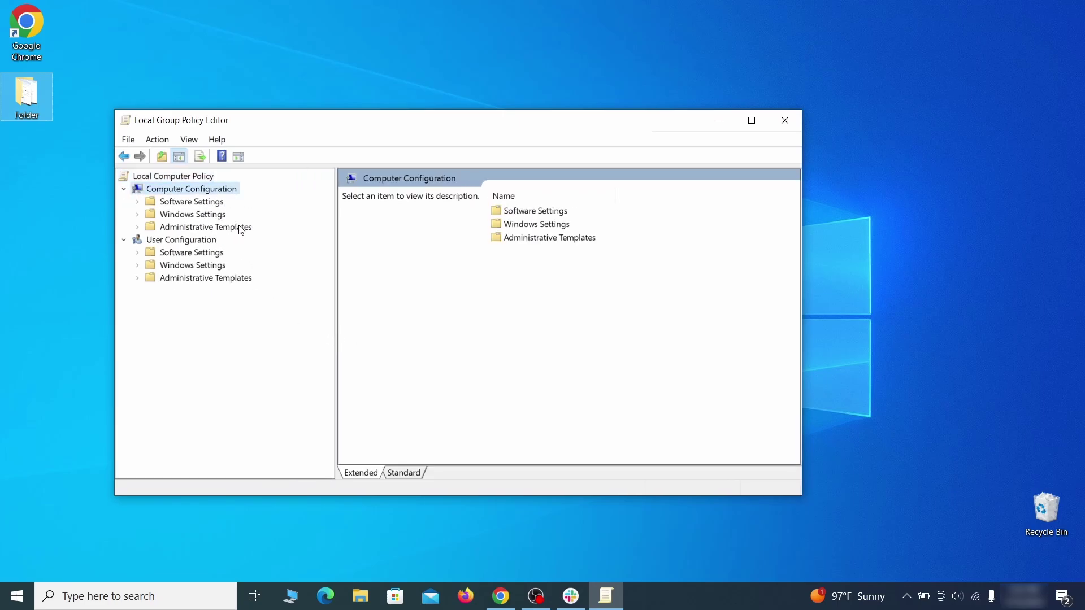
{"action": "left_click", "coordinate": [241, 228]}
{"action": "right_click", "coordinate": [240, 227]}
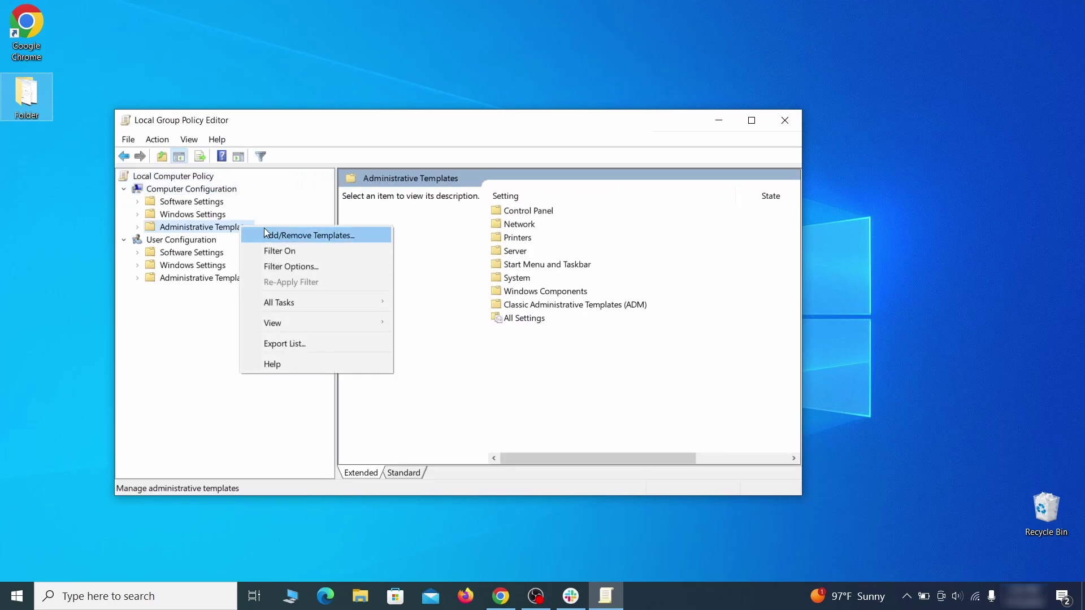
{"action": "left_click", "coordinate": [347, 238]}
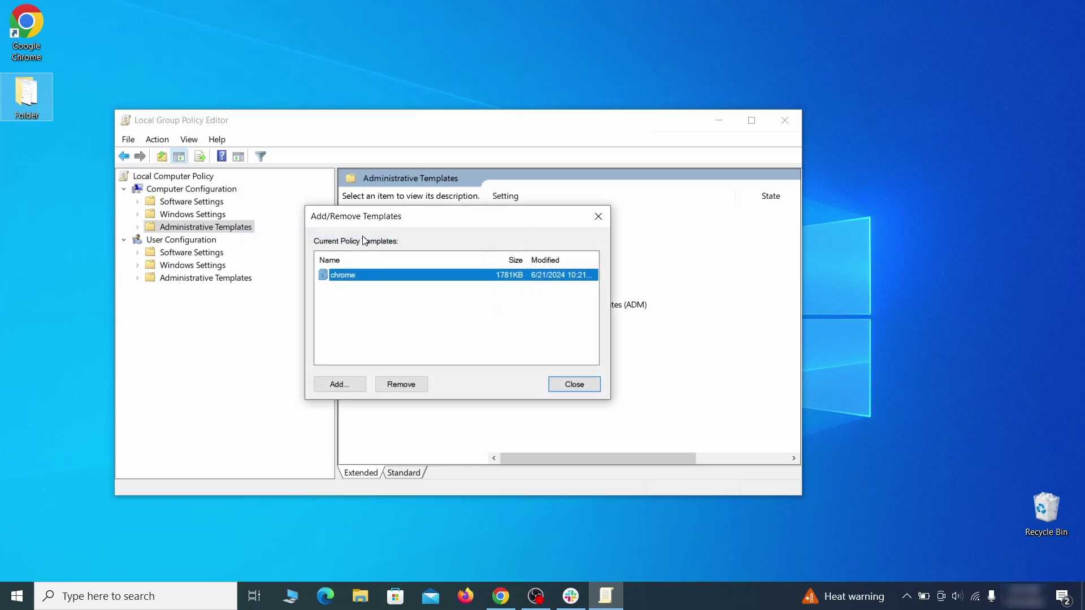
{"action": "left_click", "coordinate": [411, 385]}
{"action": "left_click", "coordinate": [584, 382]}
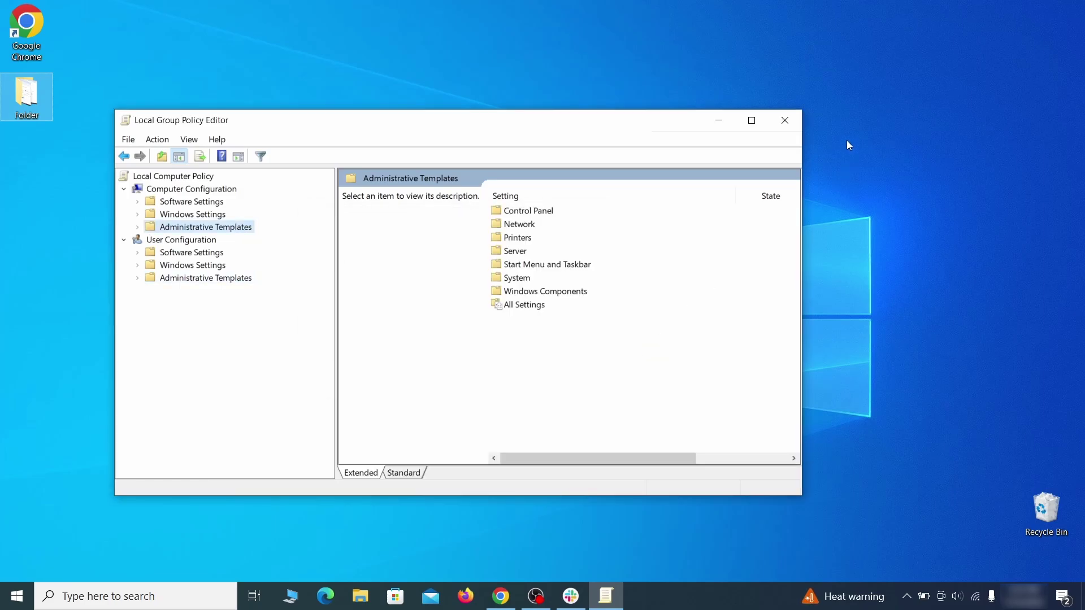
- Close Group Policy Editor and restart the computer
{"action": "left_click", "coordinate": [787, 126]}
{"action": "left_click", "coordinate": [17, 597]}
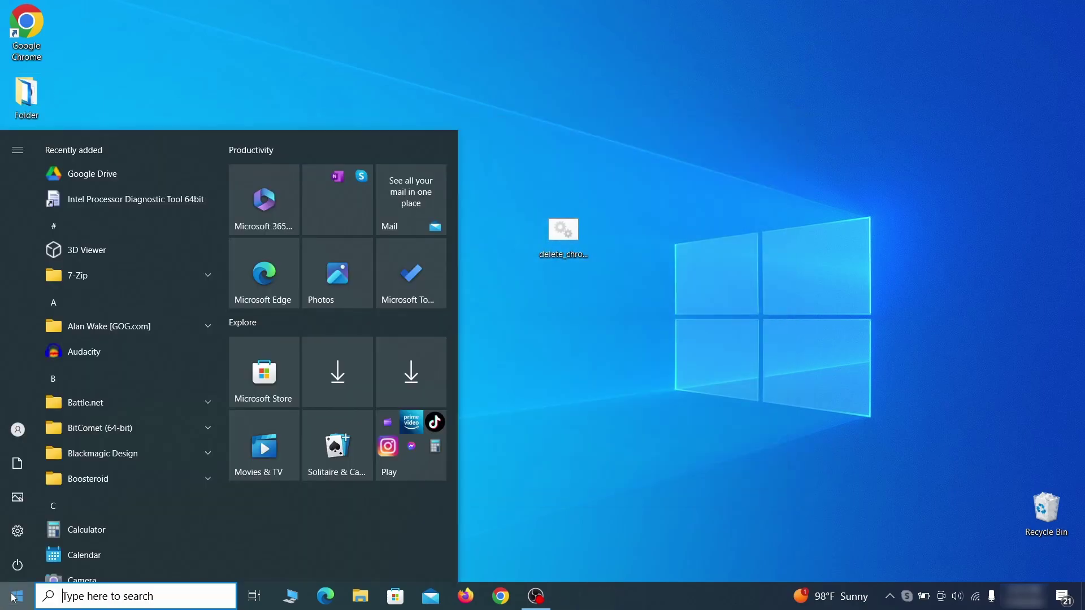
{"action": "left_click", "coordinate": [18, 561]}
{"action": "left_click", "coordinate": [95, 529]}
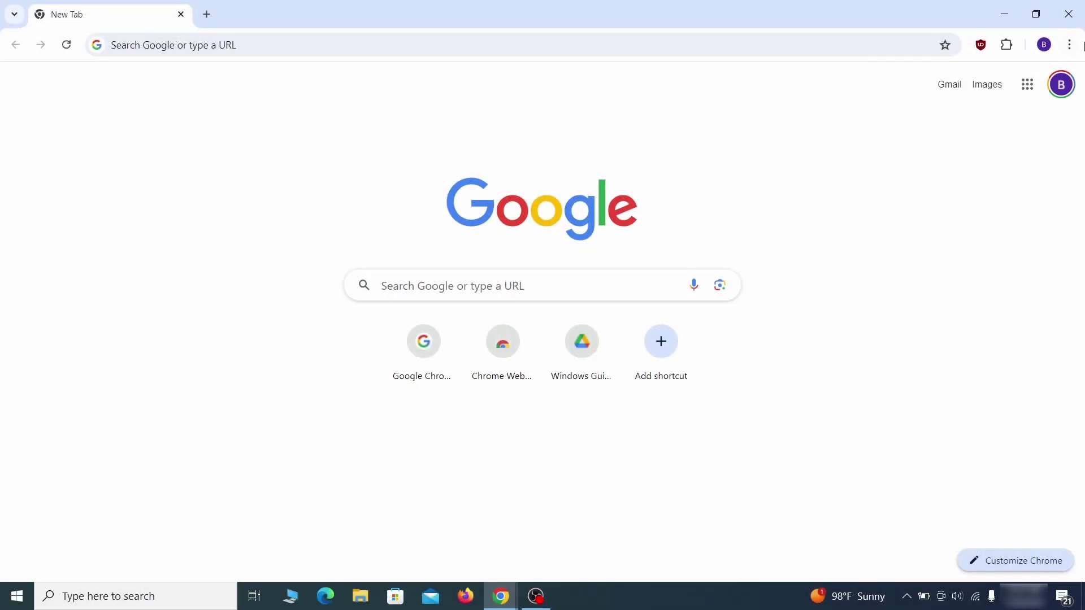
{"action": "left_click", "coordinate": [1070, 44]}
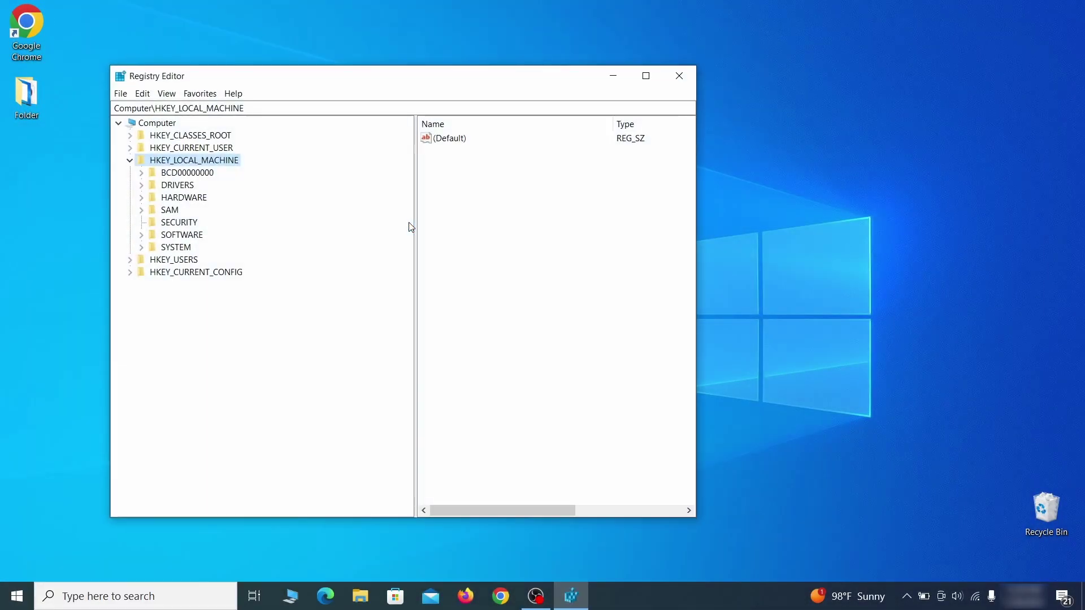
- Expand BCD00000000 > Objects > {b2721d73…} > Elements in Registry Editor
{"action": "left_click", "coordinate": [142, 172]}
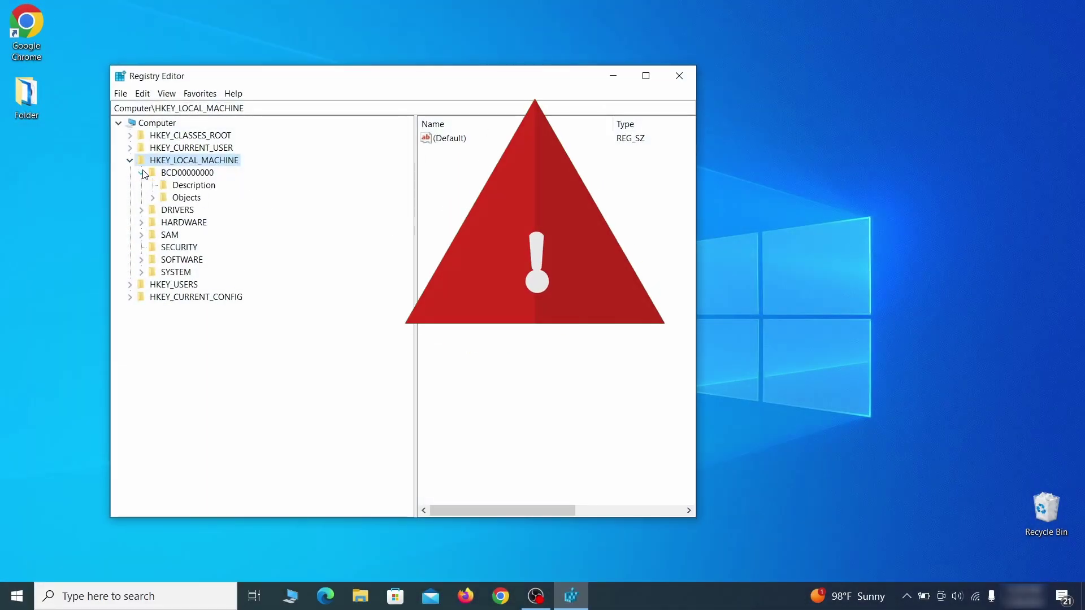
{"action": "left_click", "coordinate": [152, 198]}
{"action": "left_click", "coordinate": [164, 321]}
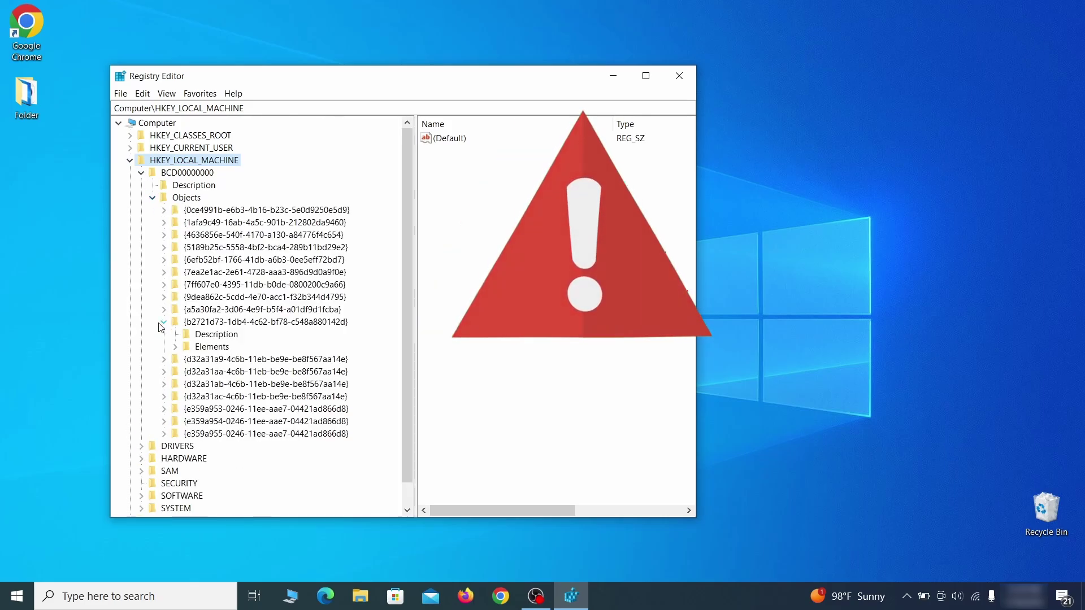
{"action": "left_click", "coordinate": [176, 346]}
- Start deleting key 12000004 but cancel with No, keeping the key
{"action": "left_click", "coordinate": [227, 384]}
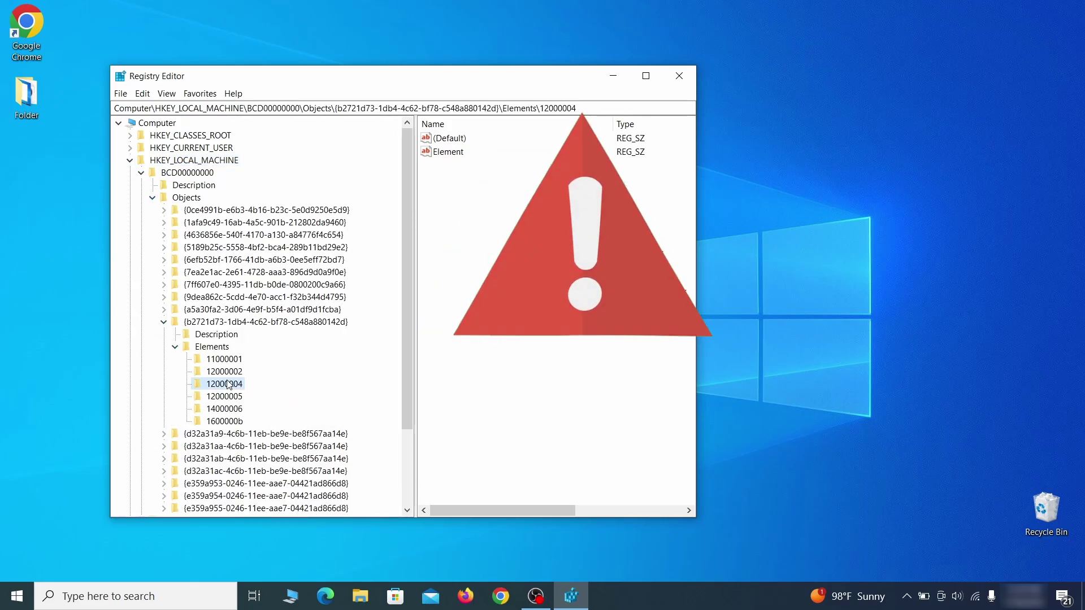
{"action": "right_click", "coordinate": [228, 384]}
{"action": "left_click", "coordinate": [280, 433]}
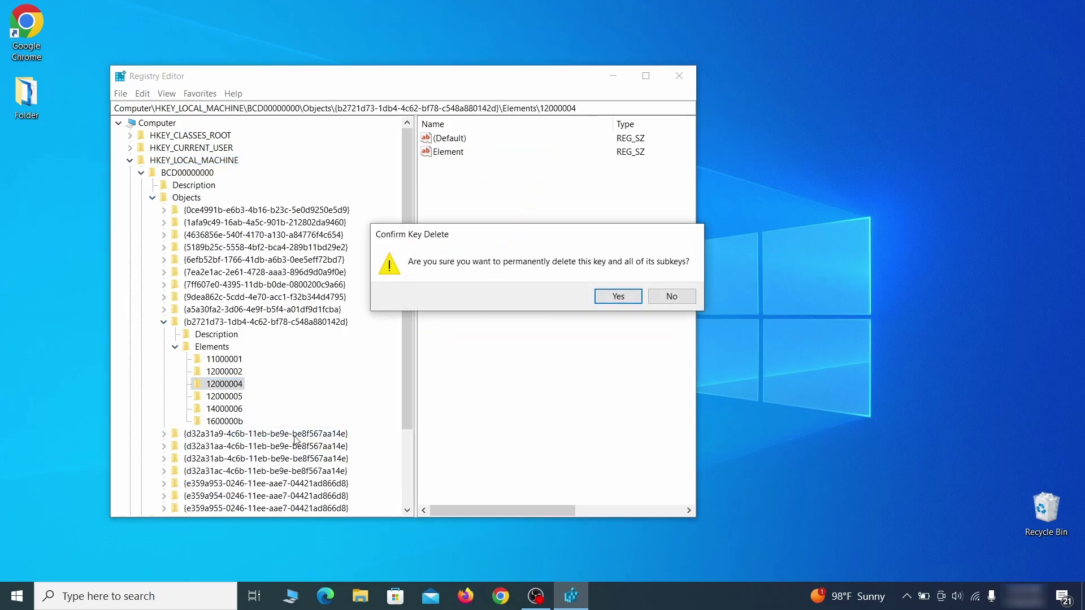
{"action": "left_click", "coordinate": [684, 300]}
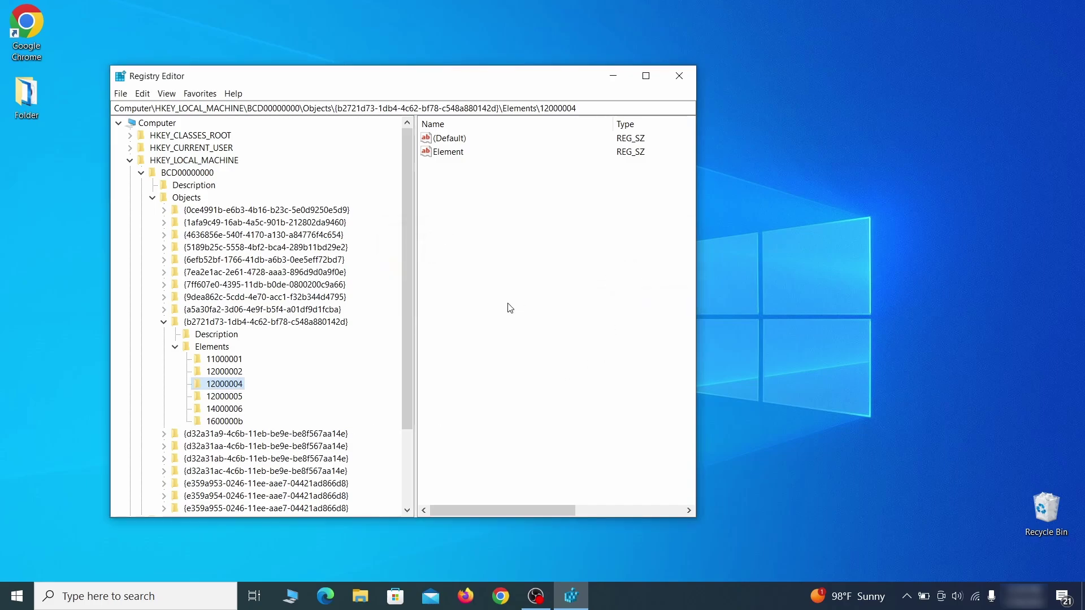
{"action": "scroll", "coordinate": [179, 434], "scroll_direction": "down", "scroll_amount": 3}
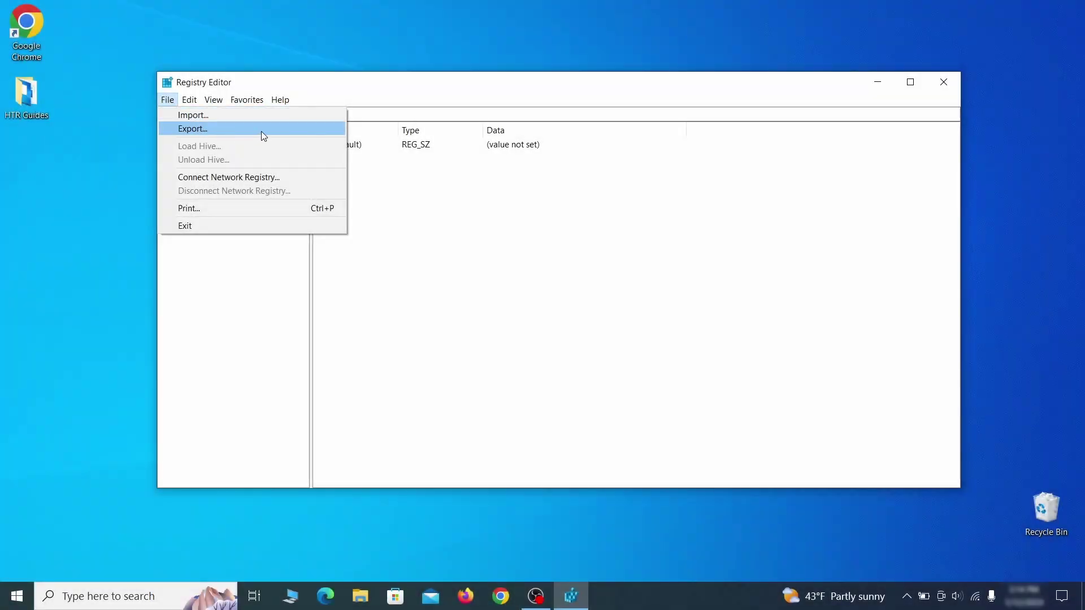
- Export a registry backup, then choose Registry Backup 1 on the Desktop for import
{"action": "left_click", "coordinate": [261, 132]}
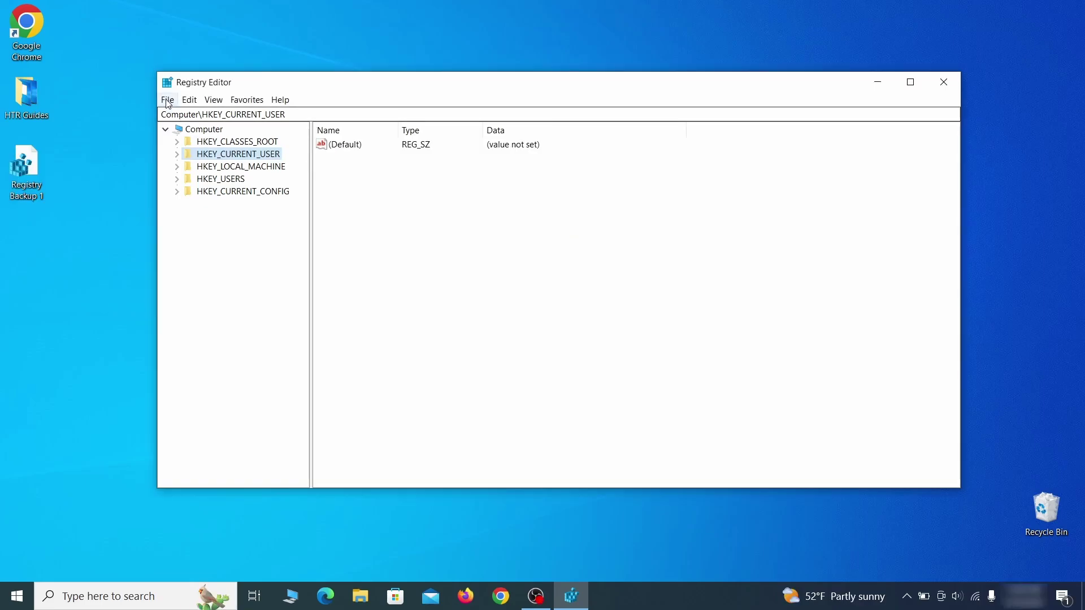
{"action": "left_click", "coordinate": [168, 99]}
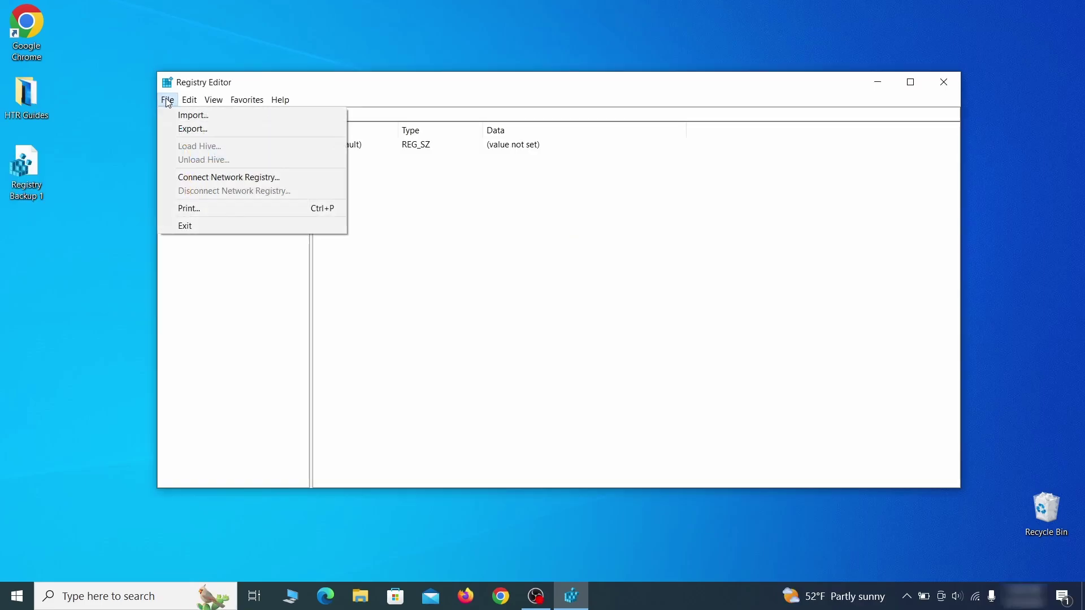
{"action": "left_click", "coordinate": [232, 116]}
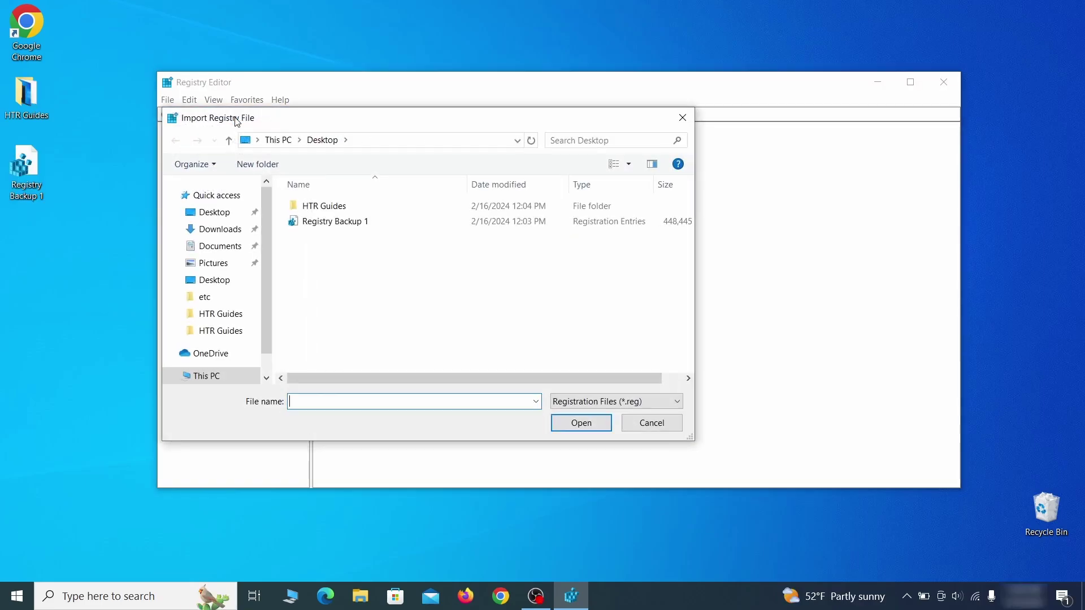
{"action": "left_click", "coordinate": [377, 224]}
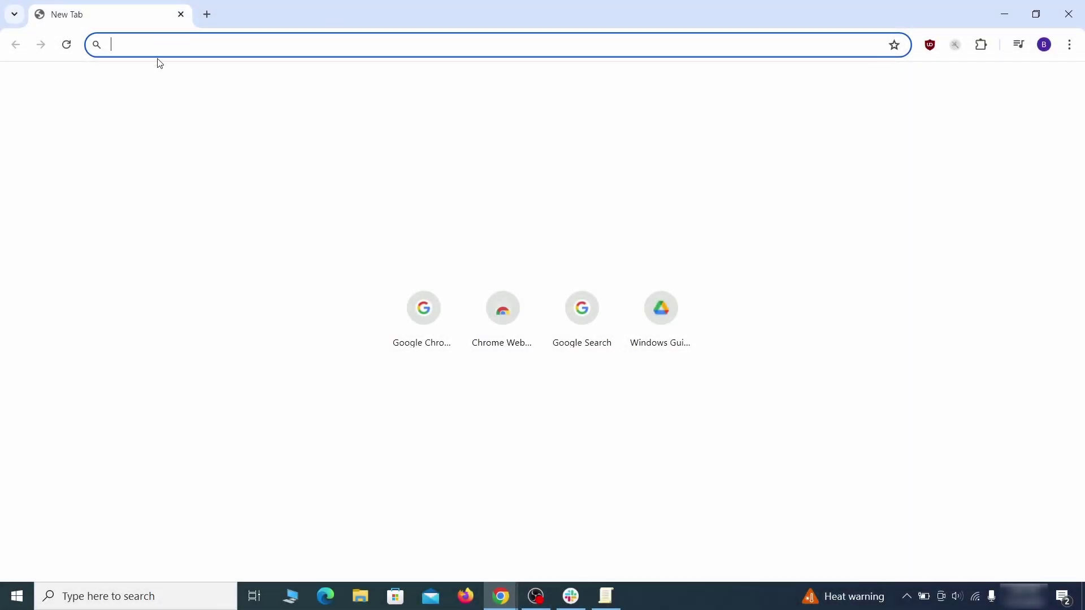
- Load chrome://policy and copy the hijacker's HomepageLocation value
{"action": "type", "text": "ch"}
{"action": "key", "text": "Return"}
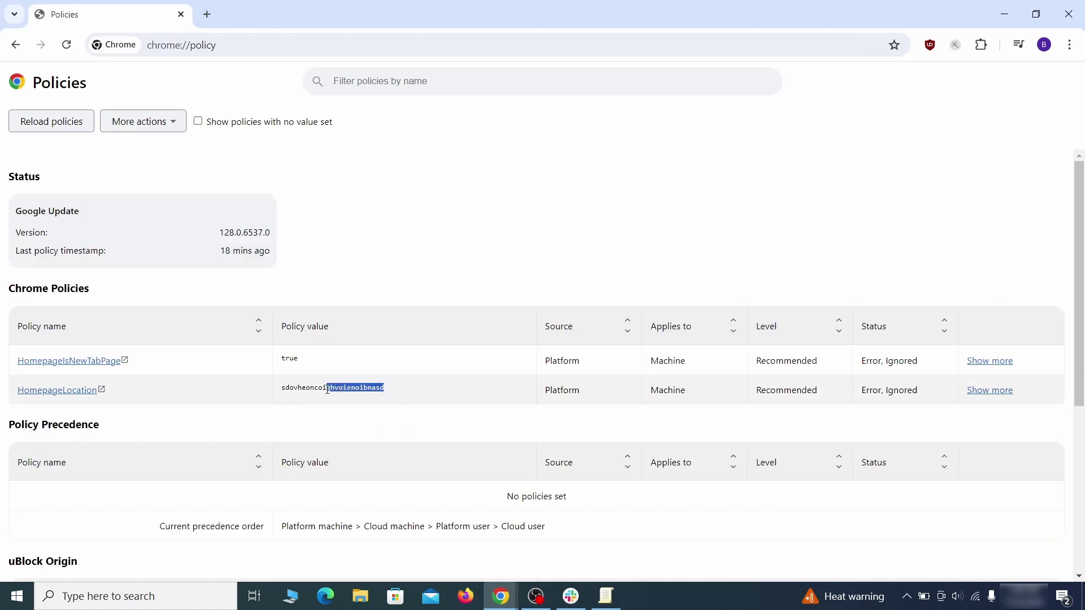
{"action": "right_click", "coordinate": [306, 391]}
{"action": "left_click", "coordinate": [314, 402]}
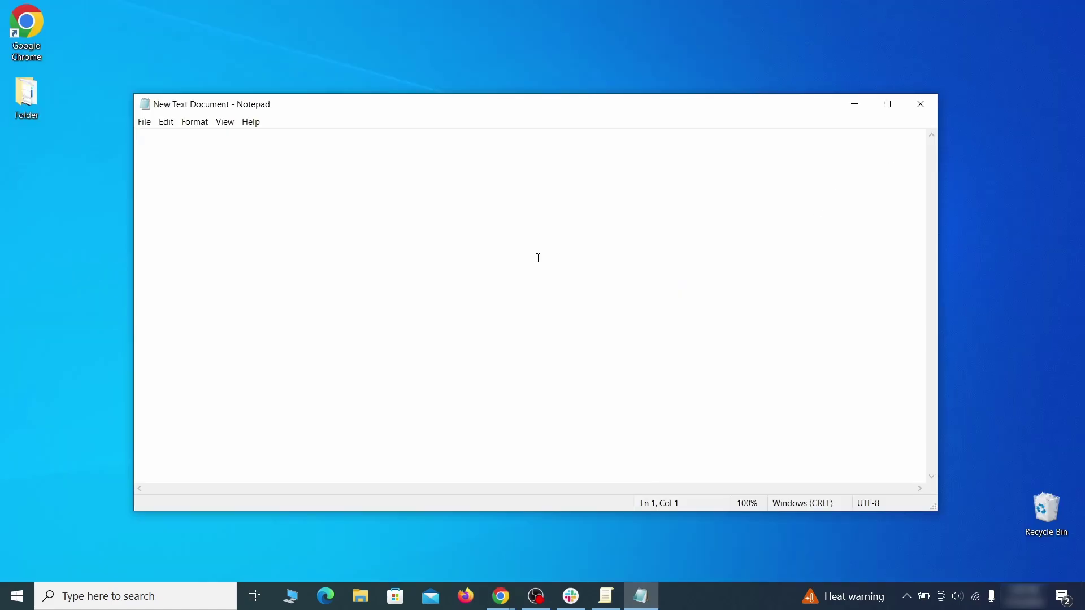
- Paste the HomepageLocation value into the Notepad note and minimize it
{"action": "right_click", "coordinate": [538, 257]}
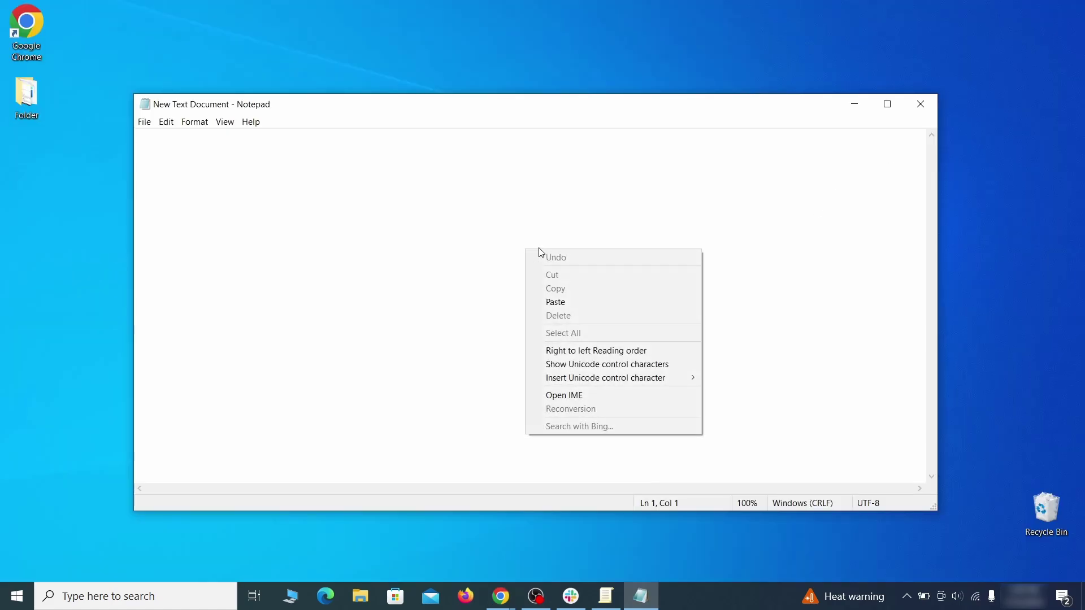
{"action": "left_click", "coordinate": [566, 300]}
{"action": "left_click", "coordinate": [853, 107]}
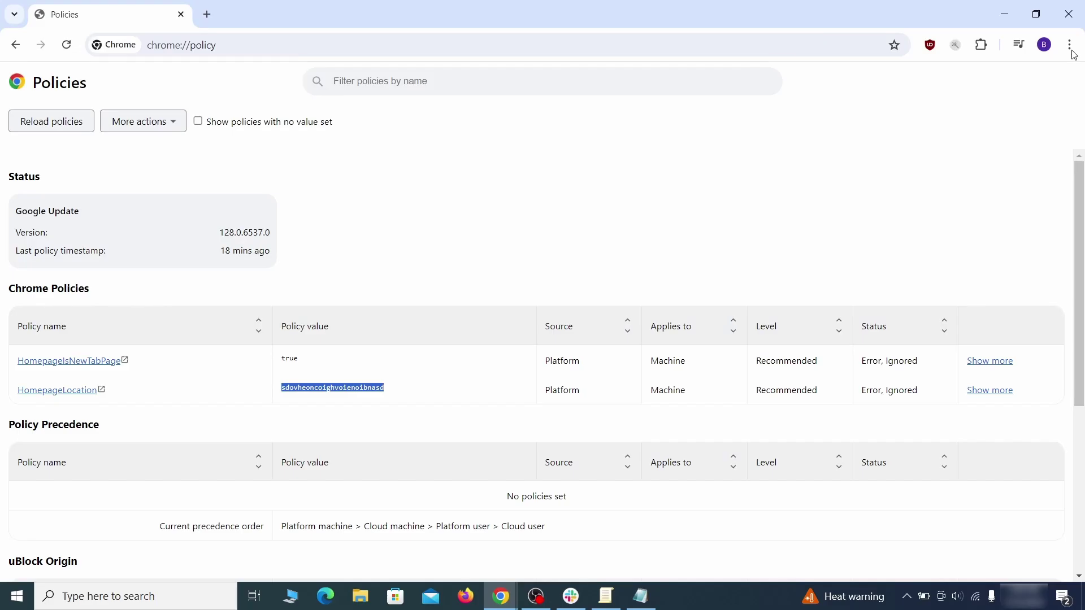
{"action": "left_click", "coordinate": [1069, 45]}
- Select and delete the three folders in Chrome's Default Extensions folder, then close the window
{"action": "mouse_move", "coordinate": [935, 252]}
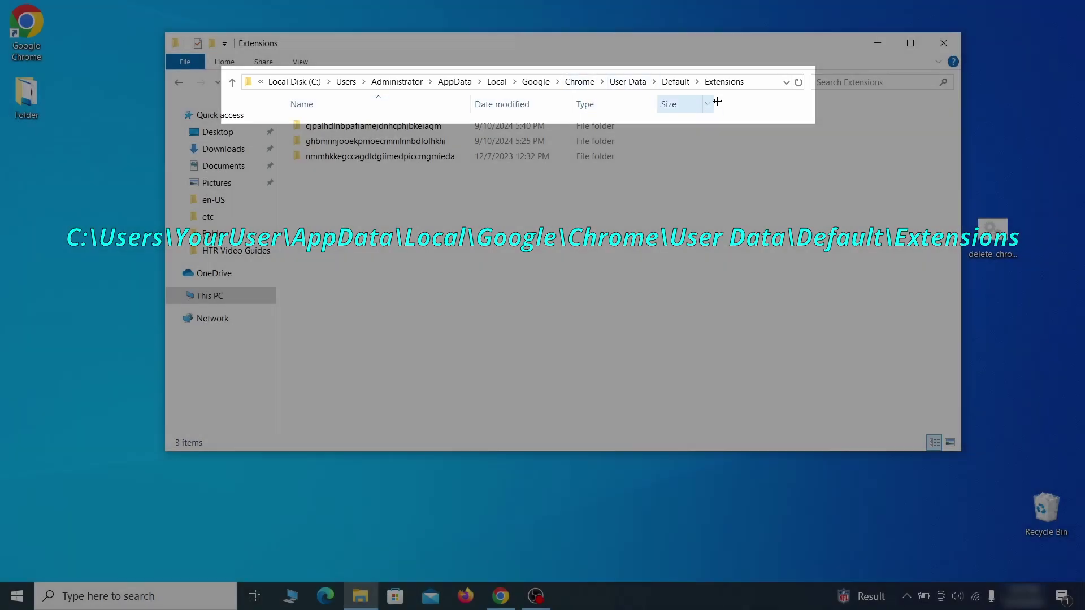
{"action": "left_click_drag", "start_coordinate": [402, 179], "coordinate": [458, 139]}
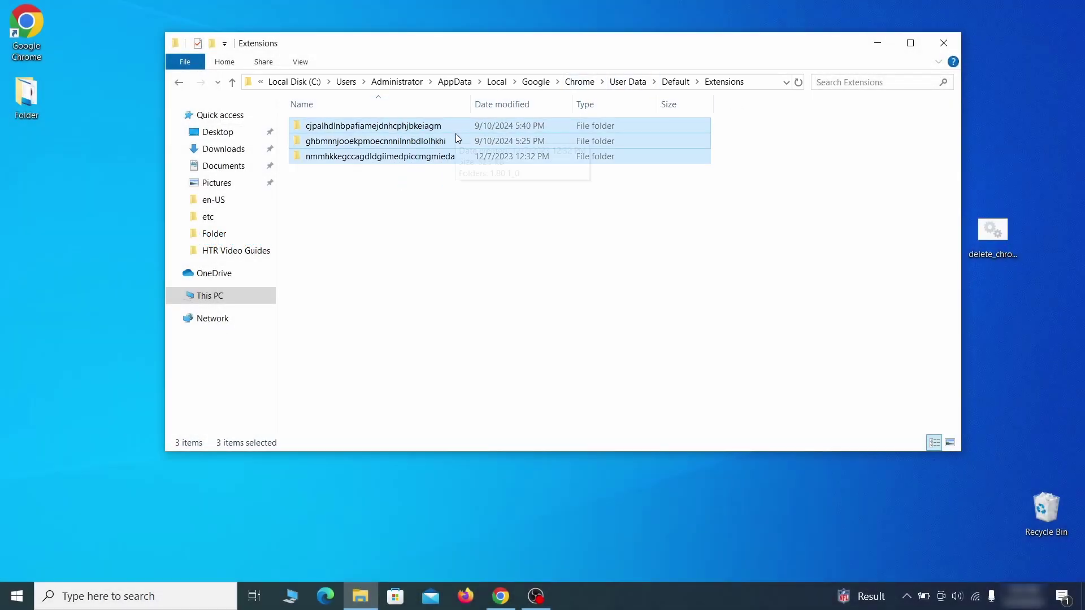
{"action": "right_click", "coordinate": [457, 136]}
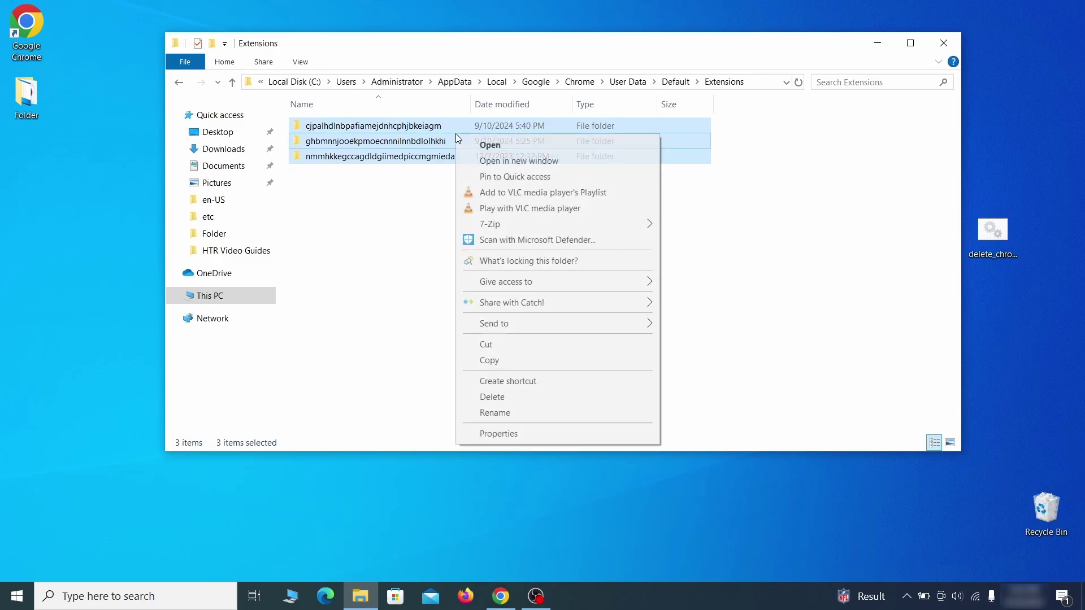
{"action": "left_click", "coordinate": [491, 398]}
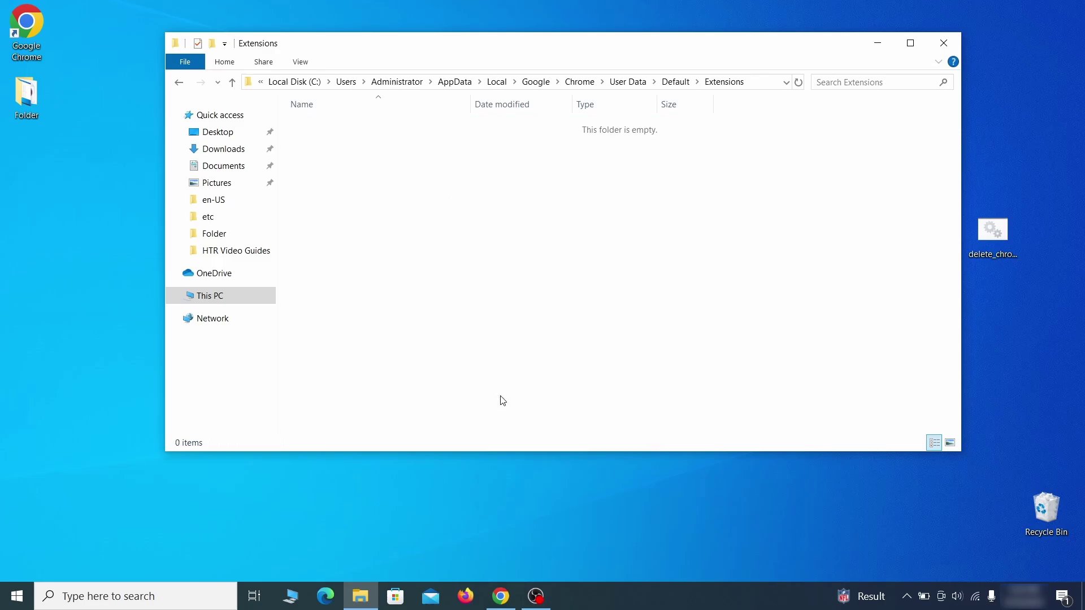
{"action": "left_click", "coordinate": [943, 43]}
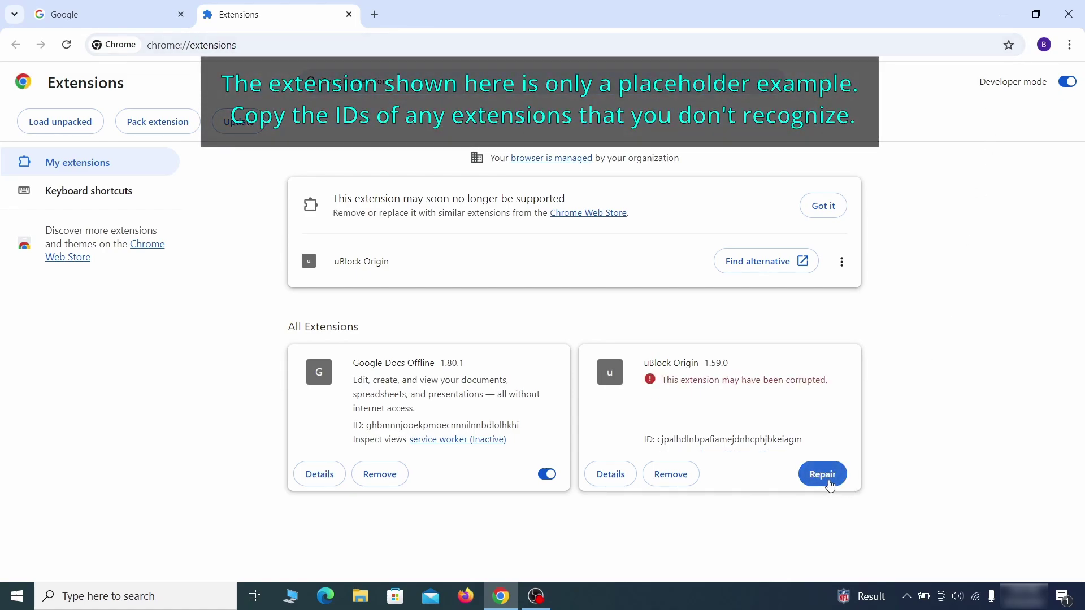
- Repair the uBlock Origin extension and turn on Developer mode
{"action": "left_click", "coordinate": [829, 485]}
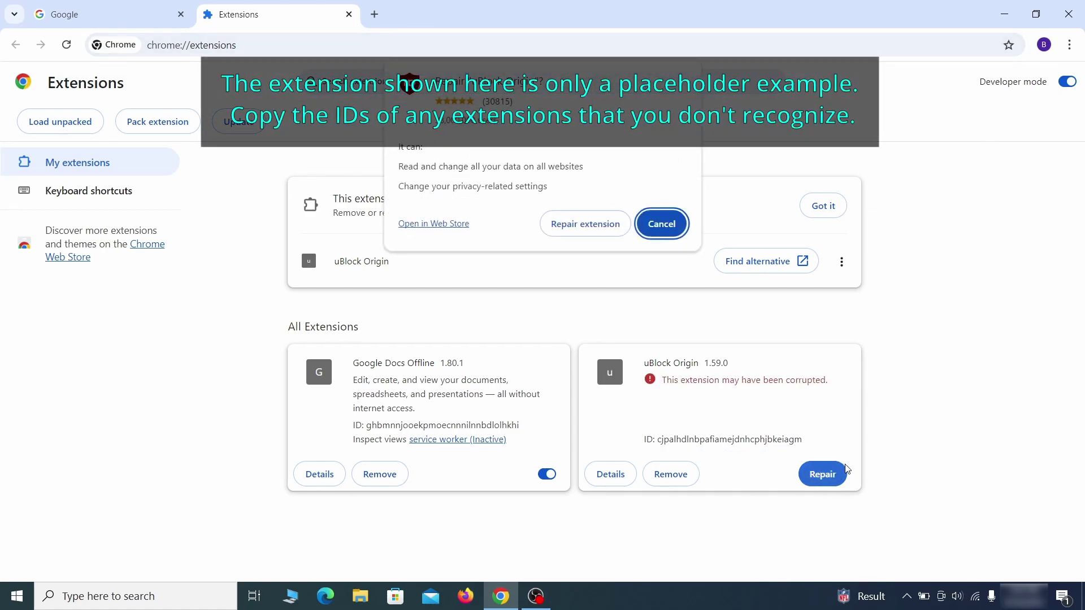
{"action": "left_click", "coordinate": [586, 224]}
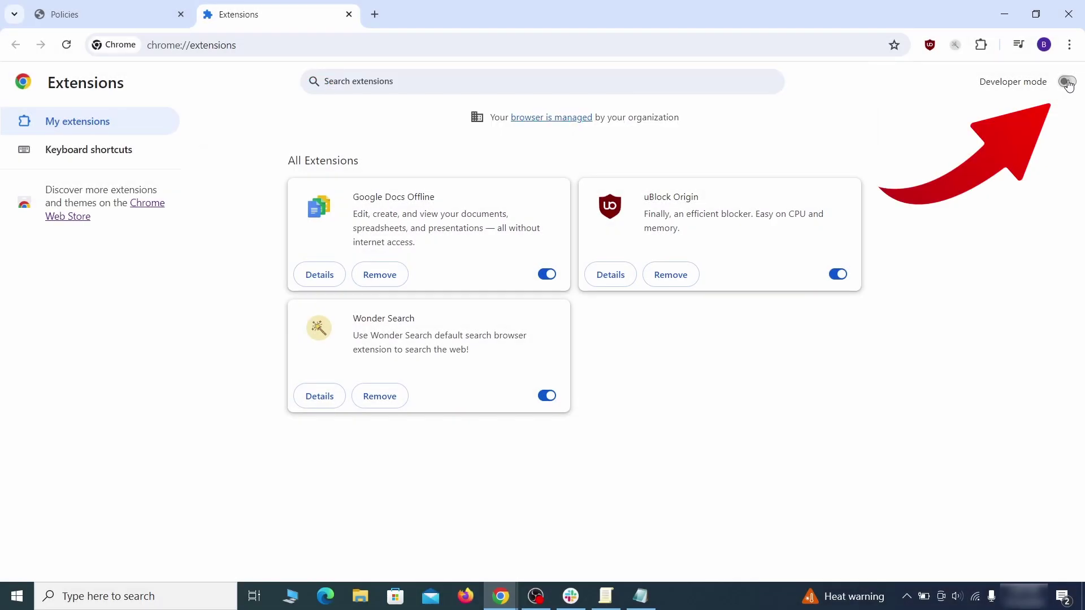
{"action": "left_click", "coordinate": [1067, 82]}
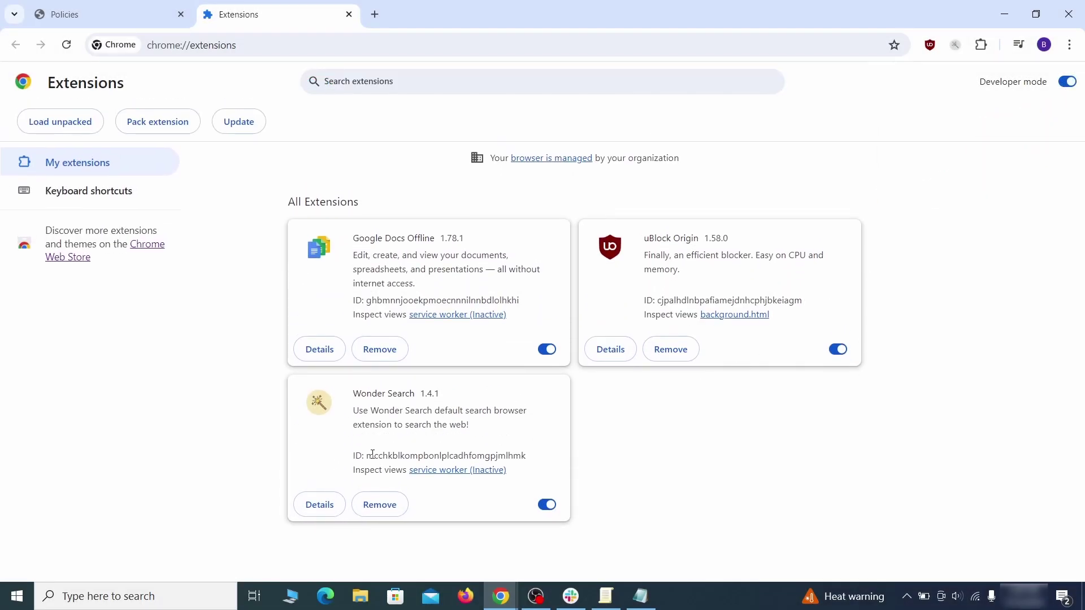
- Copy the Wonder Search extension's ID
{"action": "left_click_drag", "start_coordinate": [369, 458], "coordinate": [514, 455]}
{"action": "right_click", "coordinate": [526, 455]}
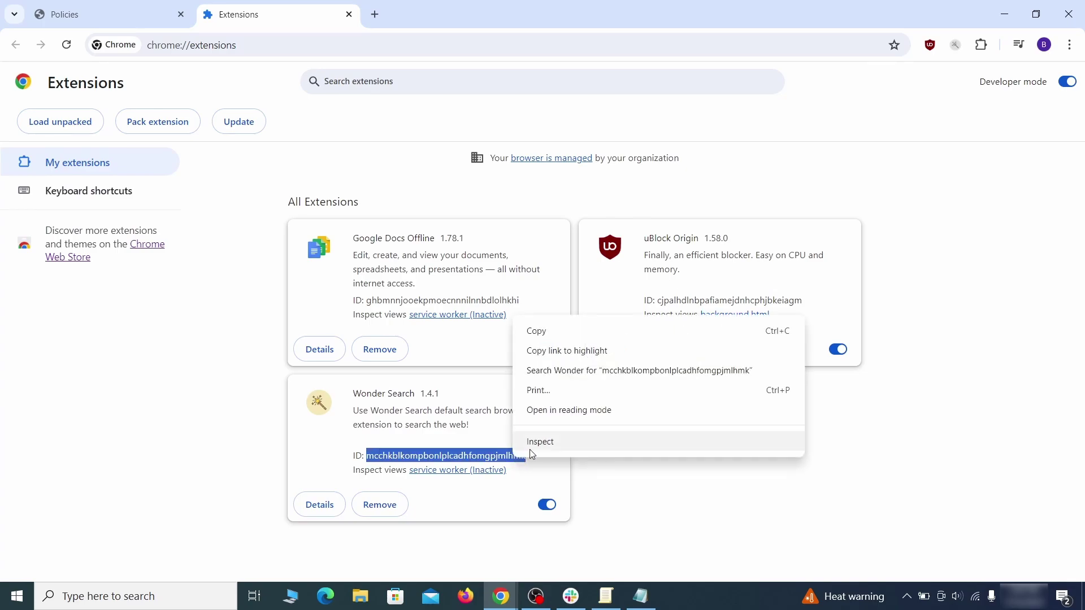
{"action": "left_click", "coordinate": [538, 332]}
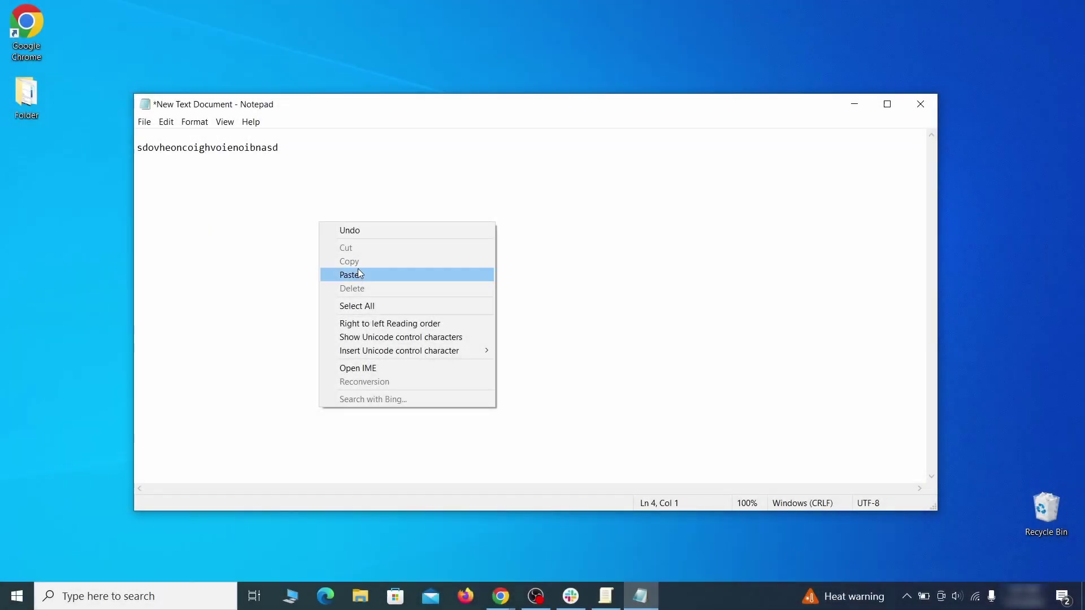
- Paste the Wonder Search ID into the note and run regedit as administrator
{"action": "left_click", "coordinate": [362, 274]}
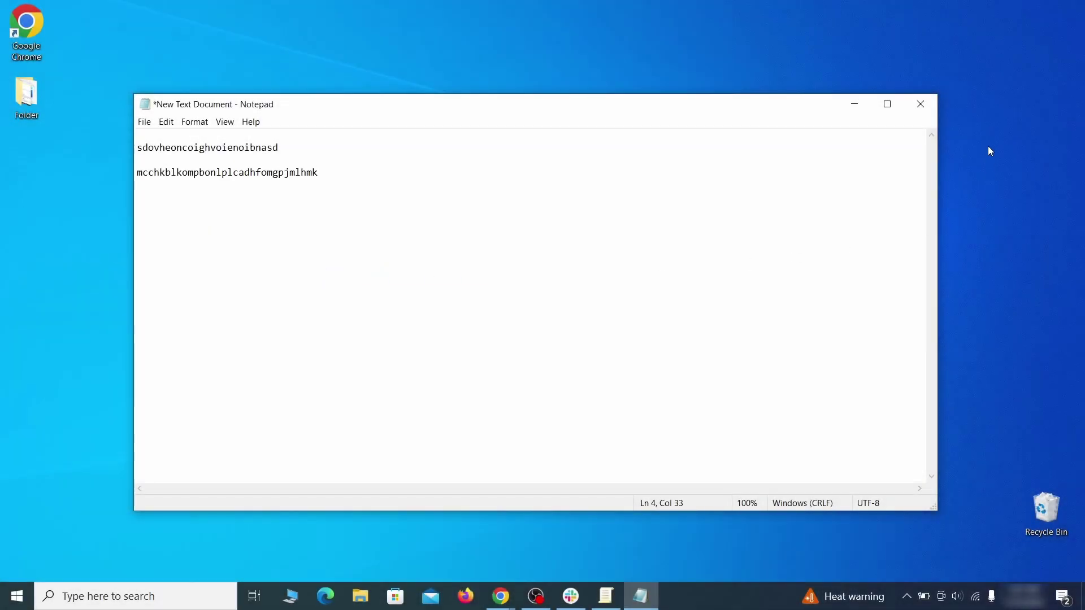
{"action": "left_click", "coordinate": [854, 106]}
{"action": "left_click", "coordinate": [16, 597]}
{"action": "type", "text": "regedit"}
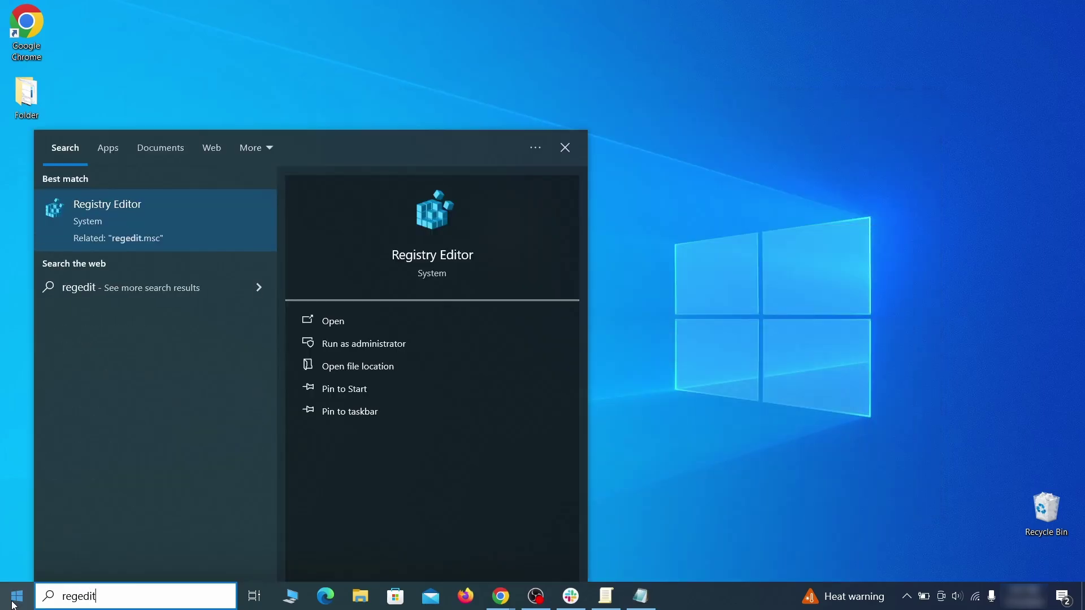
{"action": "right_click", "coordinate": [217, 215]}
{"action": "left_click", "coordinate": [250, 234]}
- Search the registry for the hijacker's homepage value copied from the note
{"action": "key", "text": "ctrl+f"}
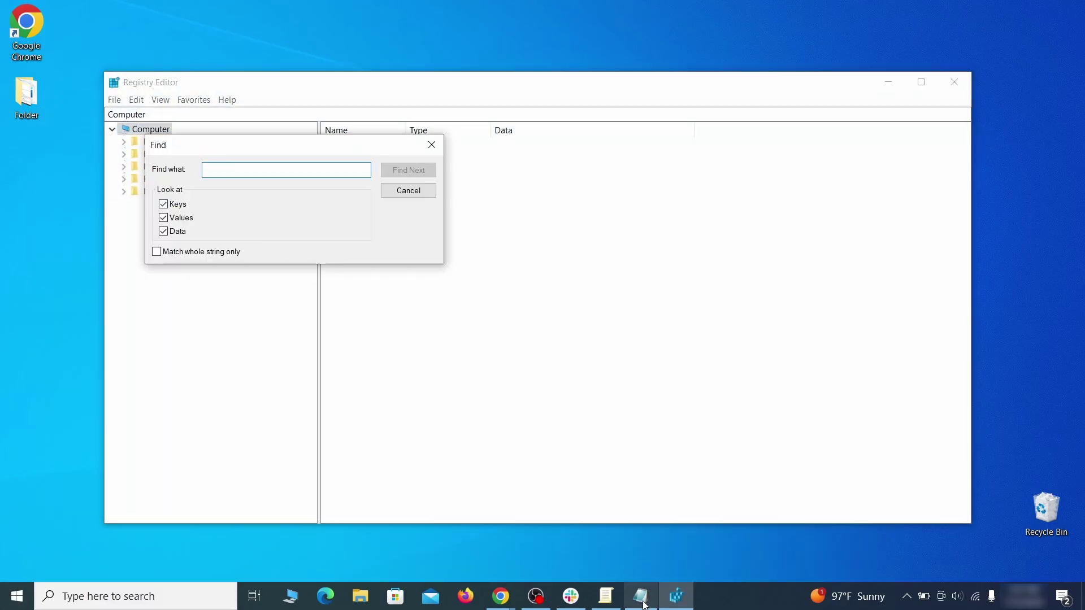
{"action": "left_click", "coordinate": [642, 598]}
{"action": "right_click", "coordinate": [242, 148]}
{"action": "left_click", "coordinate": [274, 191]}
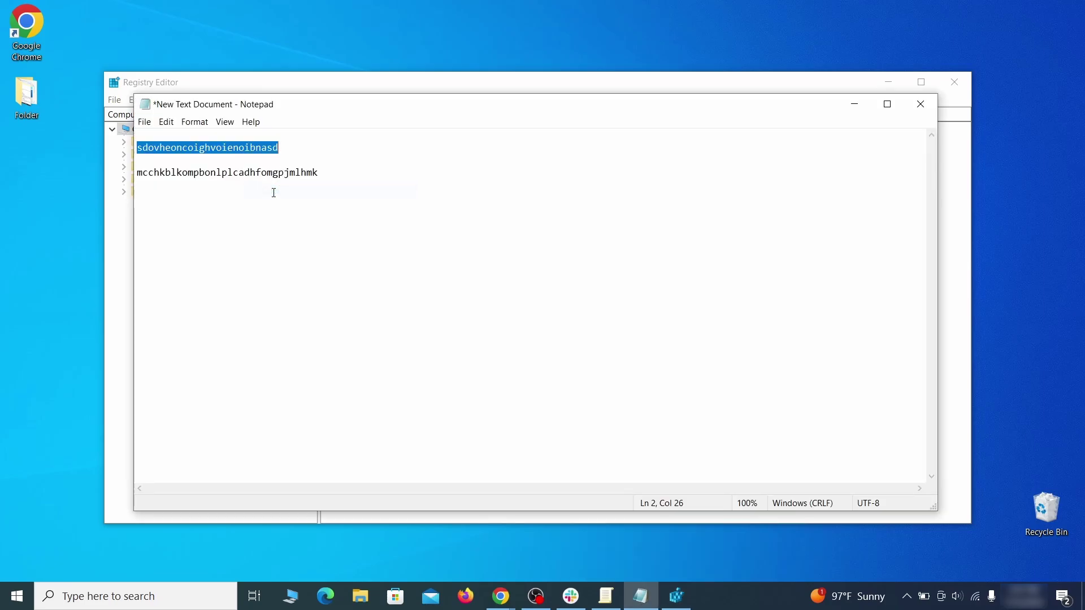
{"action": "left_click", "coordinate": [110, 208]}
{"action": "right_click", "coordinate": [242, 173]}
{"action": "left_click", "coordinate": [286, 226]}
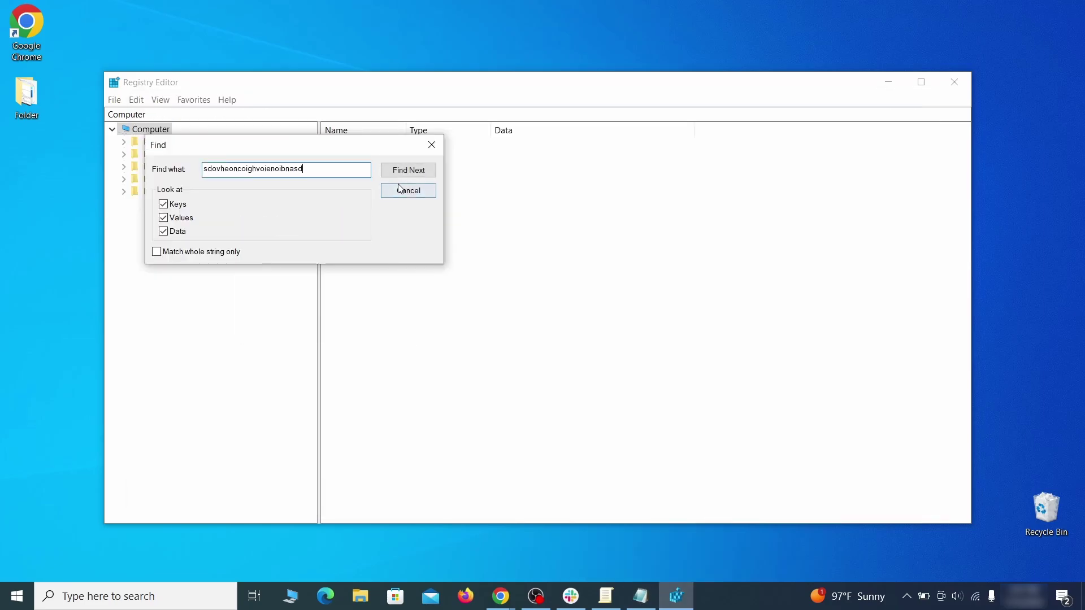
{"action": "left_click", "coordinate": [421, 173]}
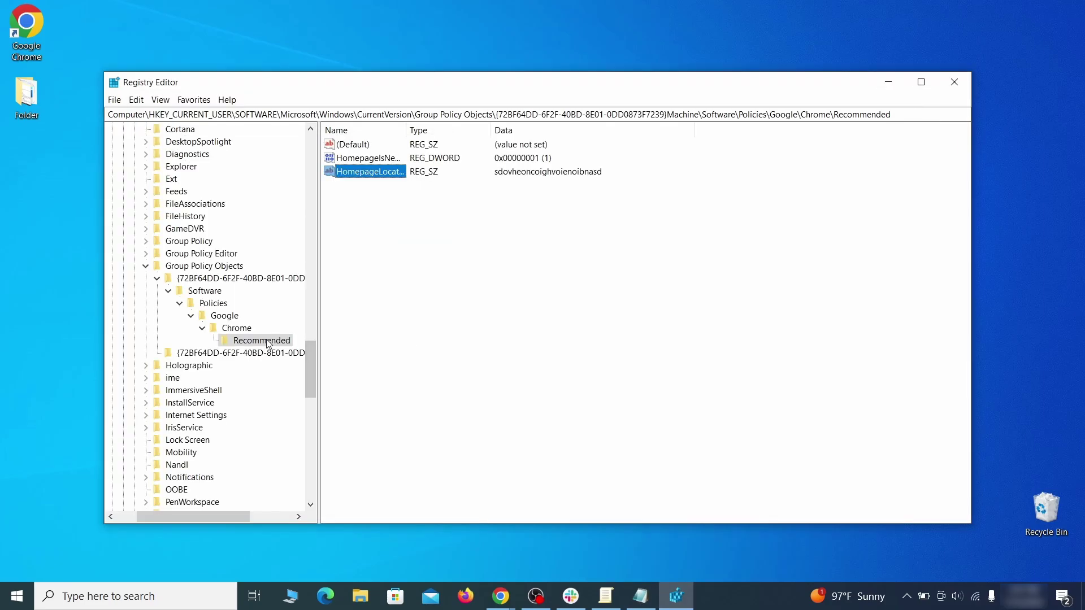
- Delete the found Chrome Recommended policy key
{"action": "right_click", "coordinate": [269, 342]}
{"action": "left_click", "coordinate": [323, 393]}
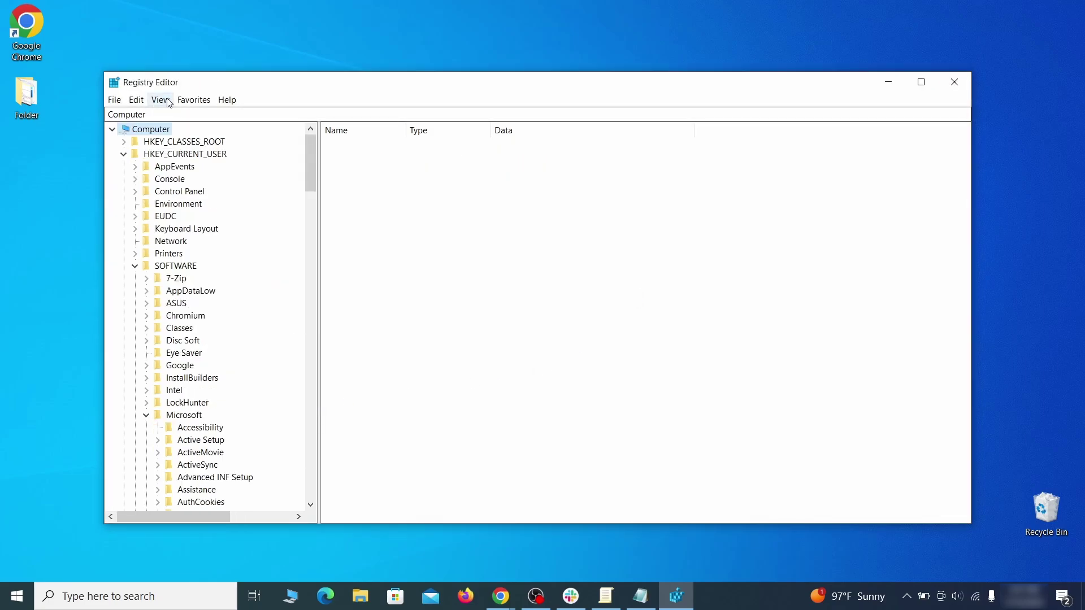
{"action": "left_click", "coordinate": [136, 100]}
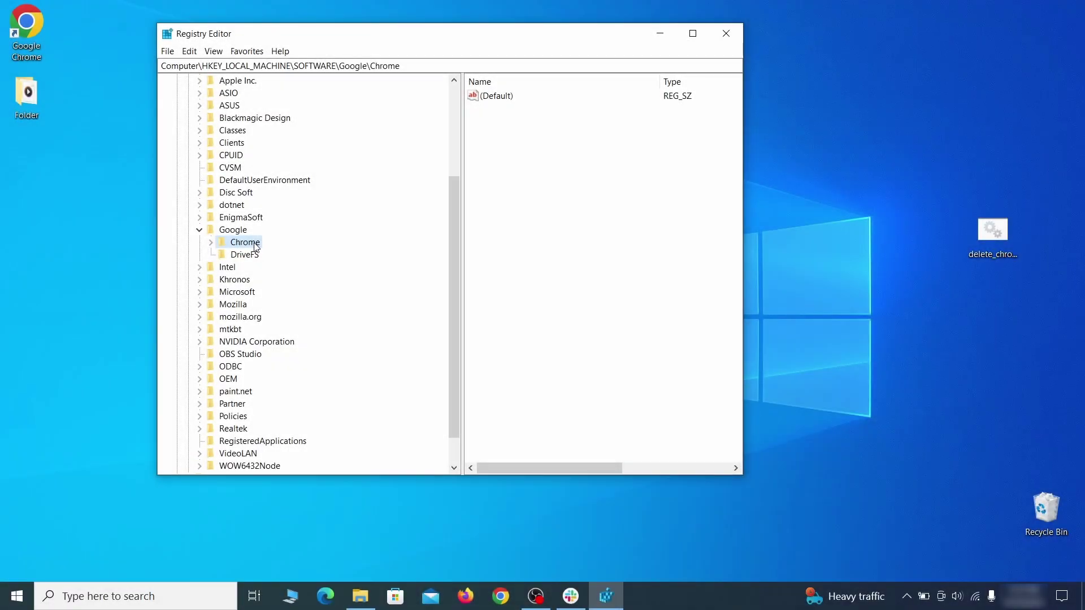
- Try deleting the HKLM Google Chrome key and dismiss the deletion error
{"action": "right_click", "coordinate": [254, 243]}
{"action": "left_click", "coordinate": [300, 297]}
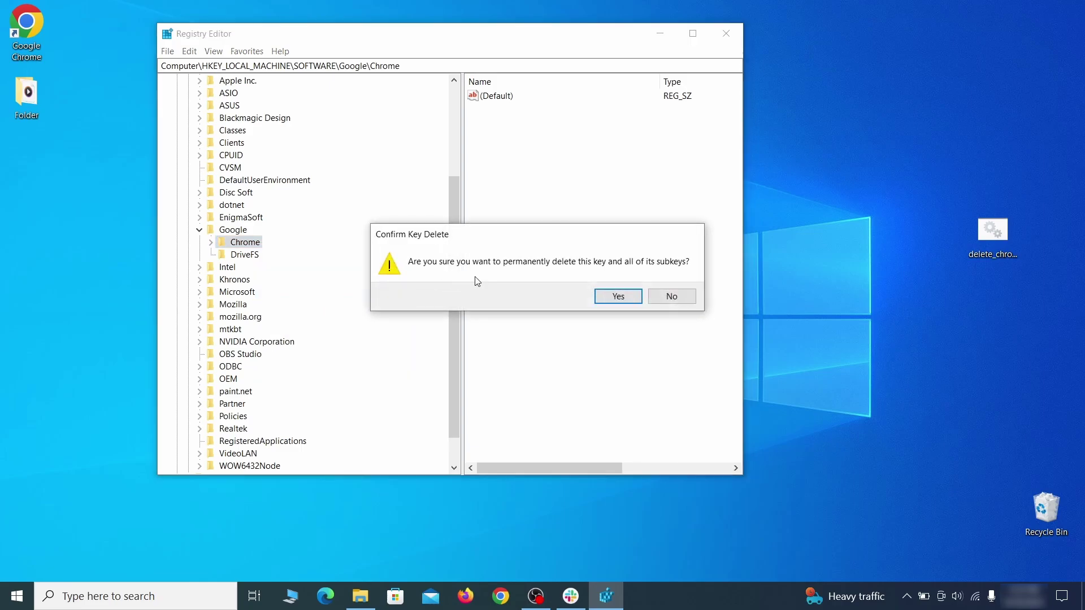
{"action": "left_click", "coordinate": [628, 299]}
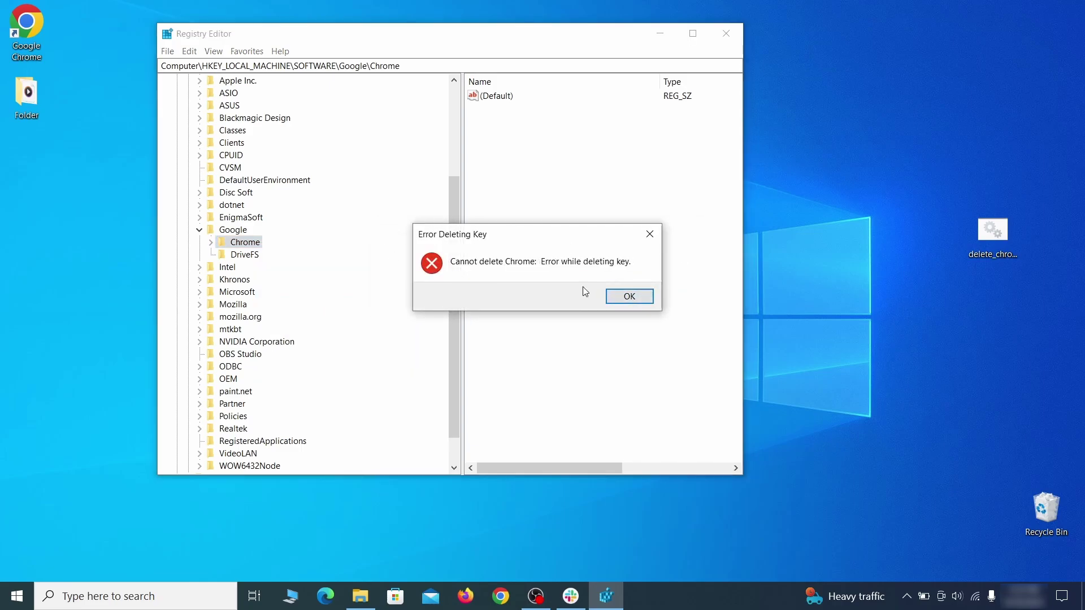
{"action": "left_click", "coordinate": [629, 295]}
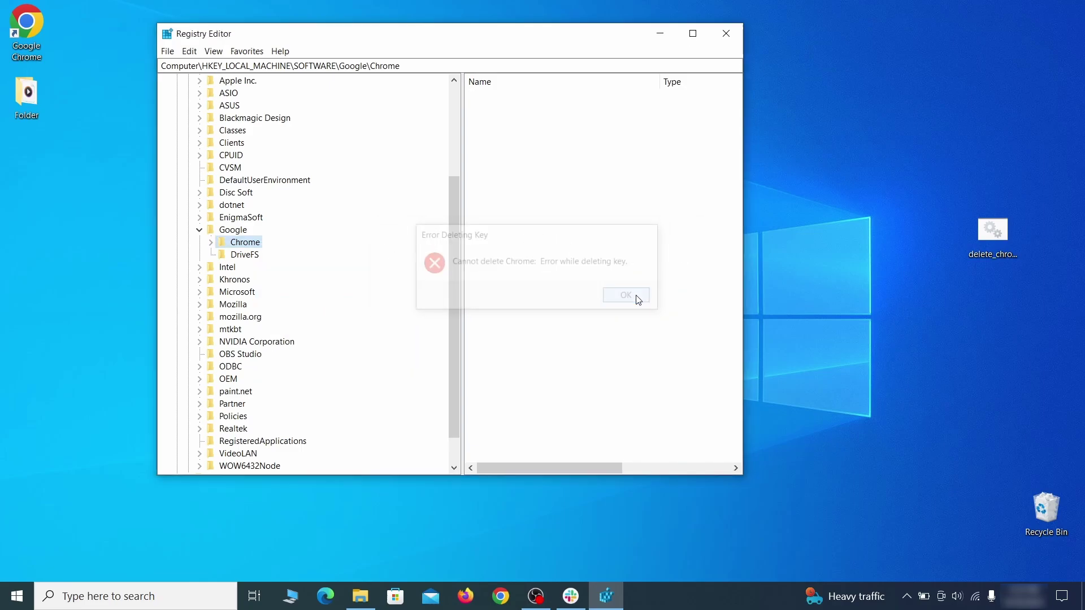
- Make Everyone owner of the Chrome key, replace child permissions, and delete it again
{"action": "right_click", "coordinate": [255, 246]}
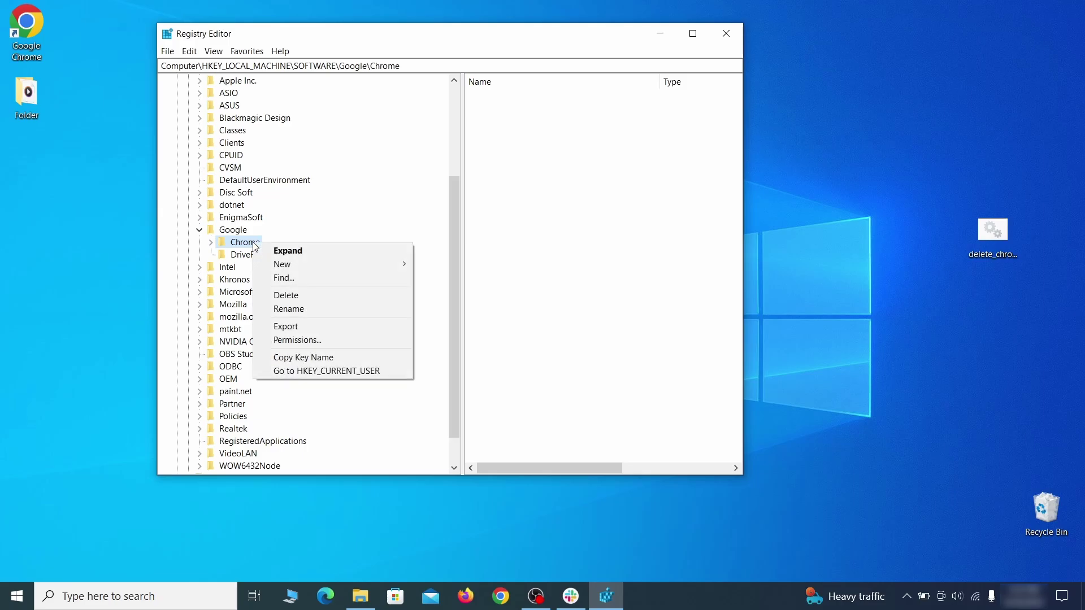
{"action": "left_click", "coordinate": [320, 340]}
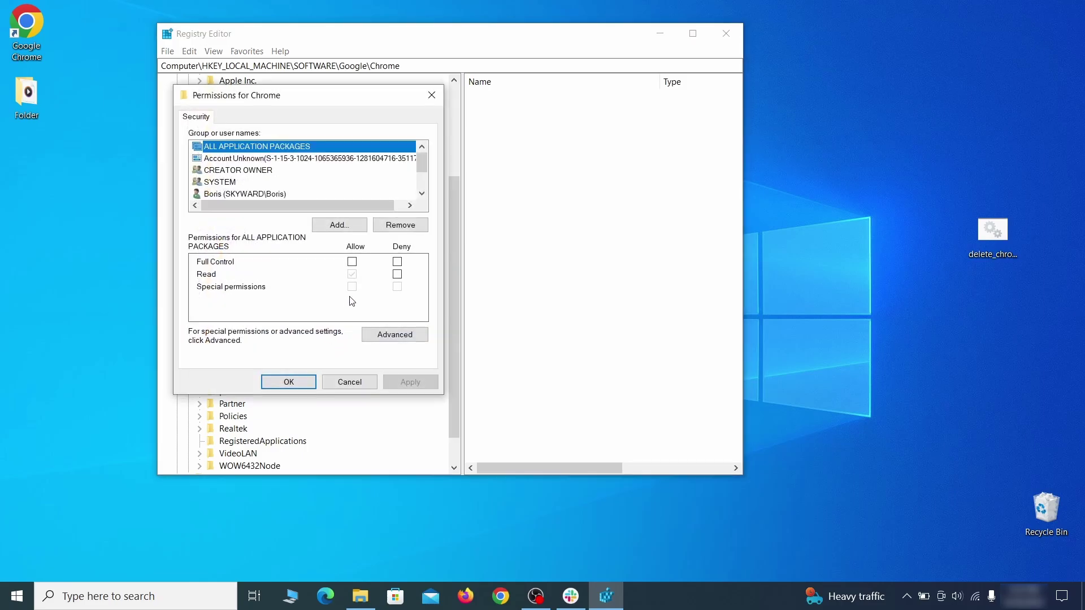
{"action": "left_click", "coordinate": [395, 335]}
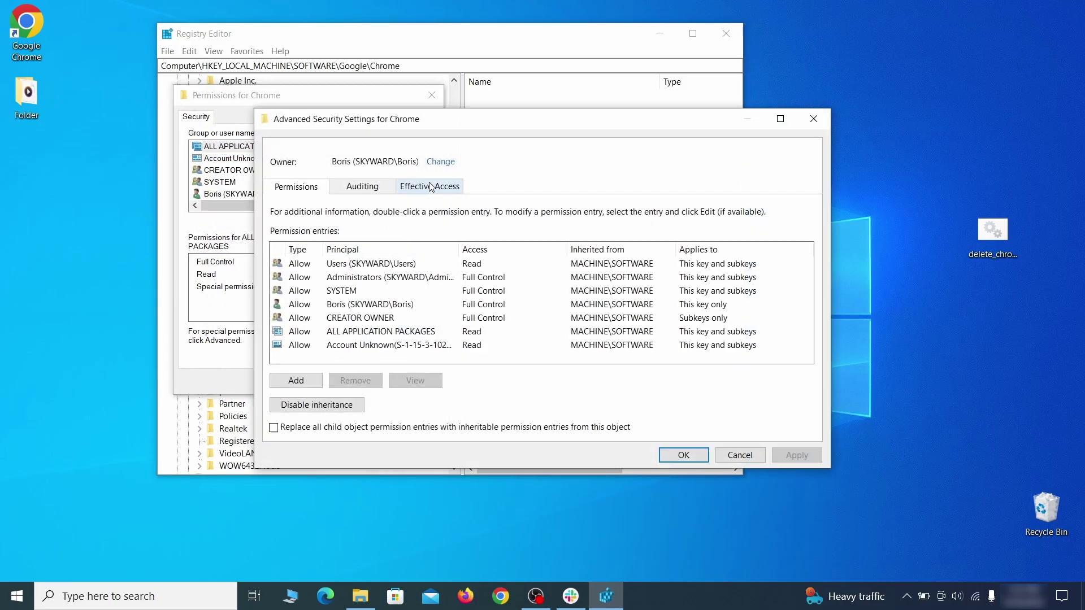
{"action": "left_click", "coordinate": [440, 162]}
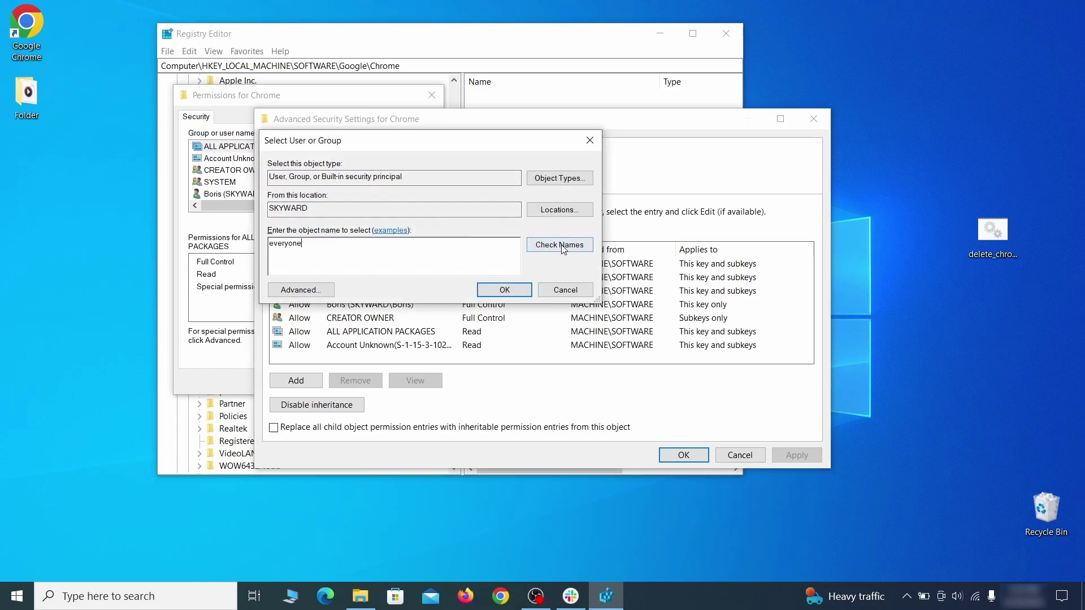
{"action": "left_click", "coordinate": [505, 290]}
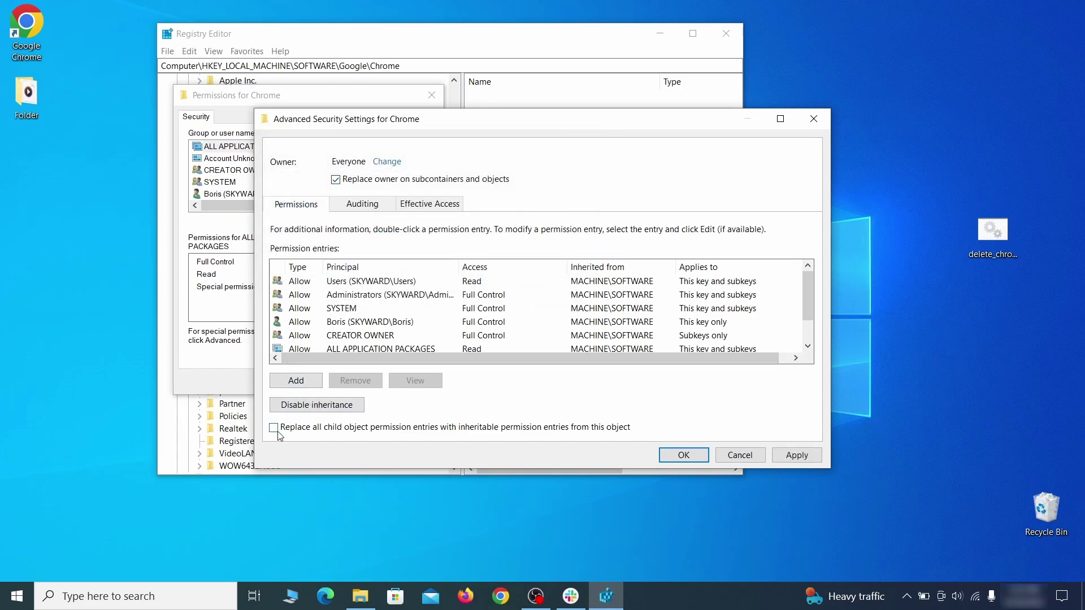
{"action": "left_click", "coordinate": [797, 457]}
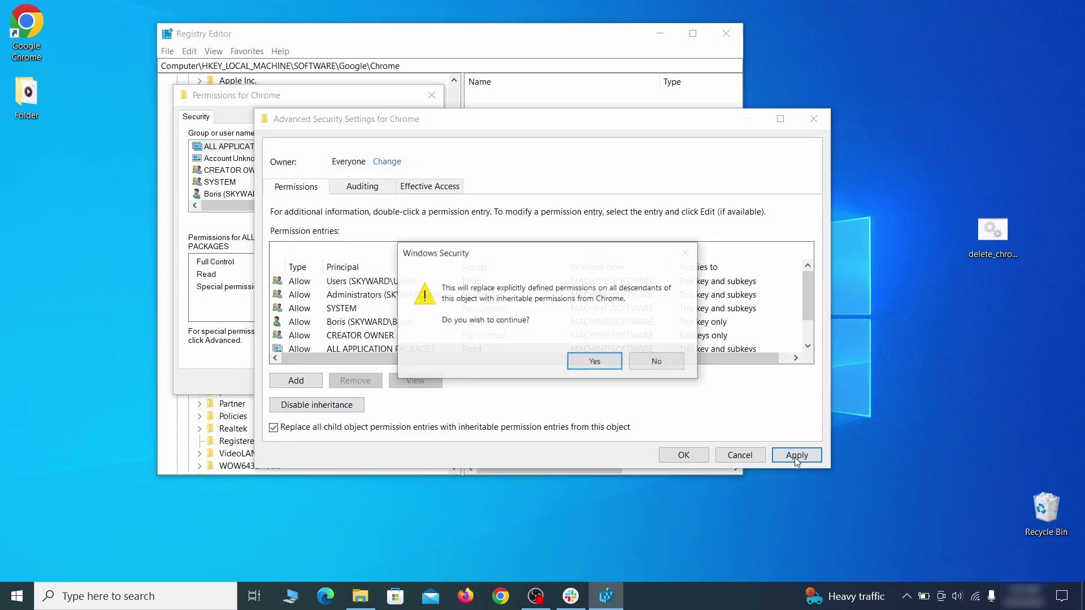
{"action": "left_click", "coordinate": [589, 361]}
{"action": "left_click", "coordinate": [684, 456]}
{"action": "left_click", "coordinate": [286, 380]}
{"action": "right_click", "coordinate": [249, 242]}
{"action": "left_click", "coordinate": [308, 301]}
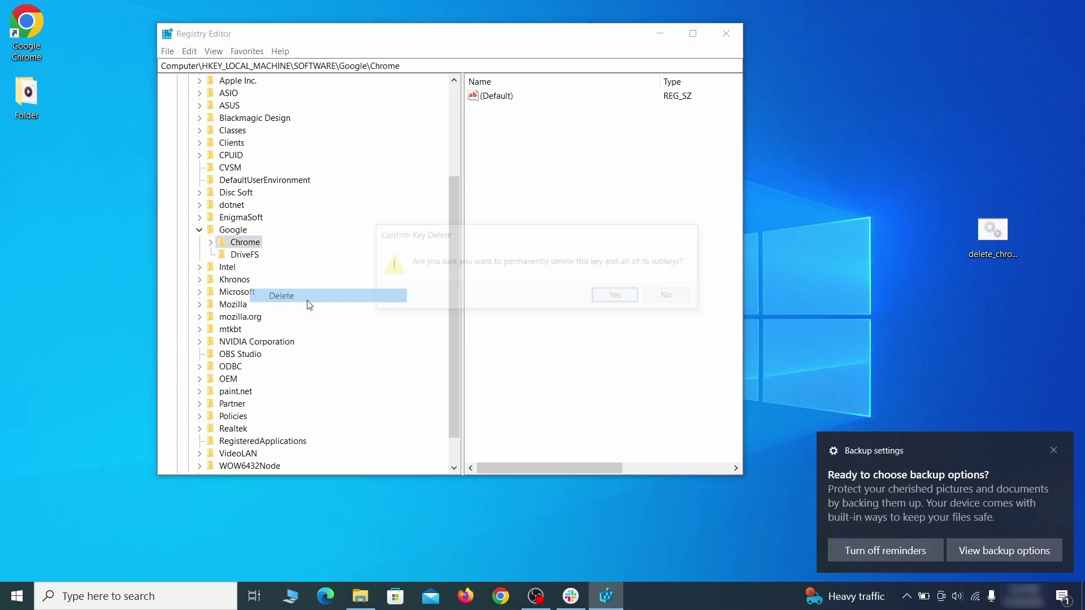
- Confirm the Chrome key deletion, then delete Policies\Google\Chrome\Recommended
{"action": "left_click", "coordinate": [617, 297]}
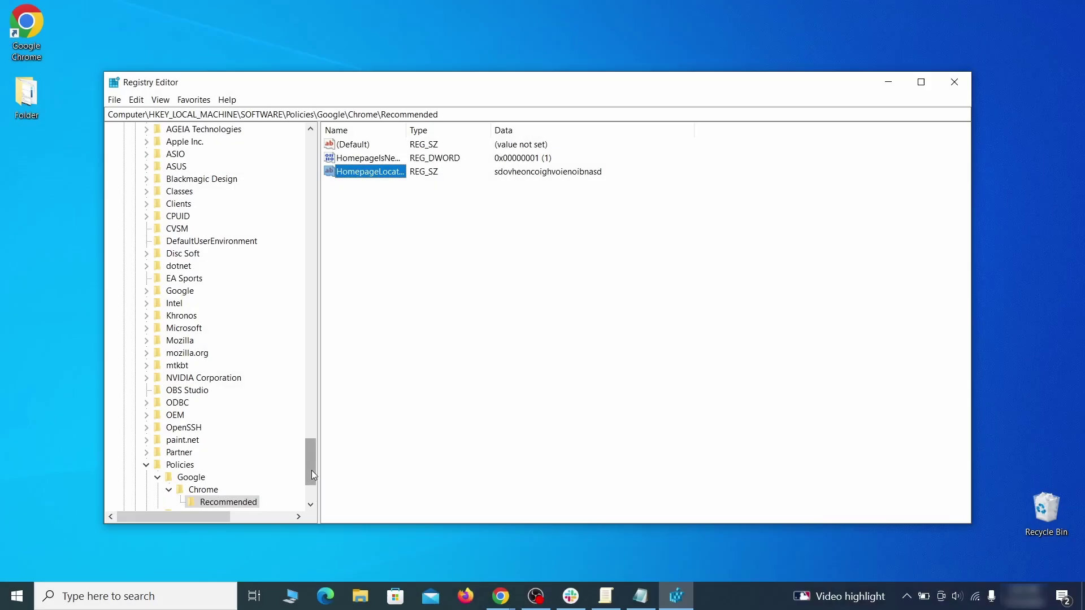
{"action": "scroll", "coordinate": [282, 448], "scroll_direction": "down", "scroll_amount": 3}
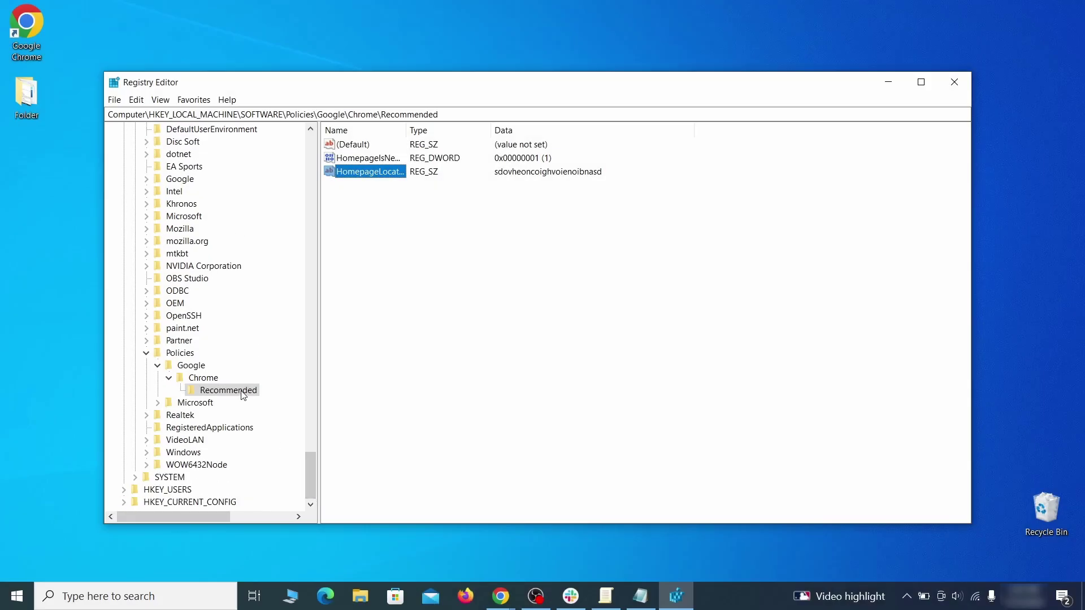
{"action": "right_click", "coordinate": [244, 396]}
{"action": "left_click", "coordinate": [291, 444]}
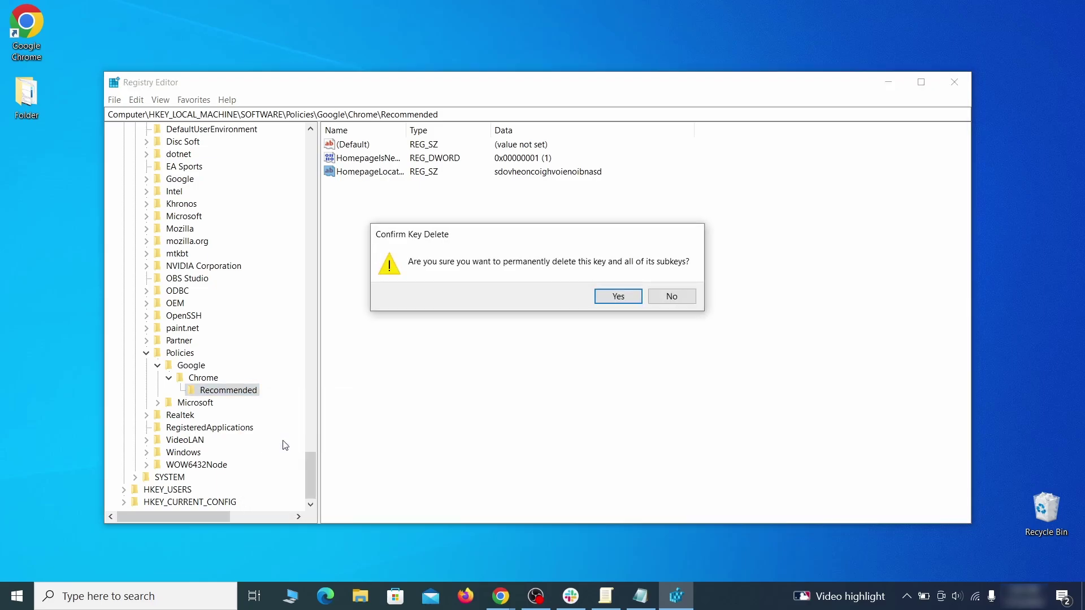
{"action": "left_click", "coordinate": [629, 295]}
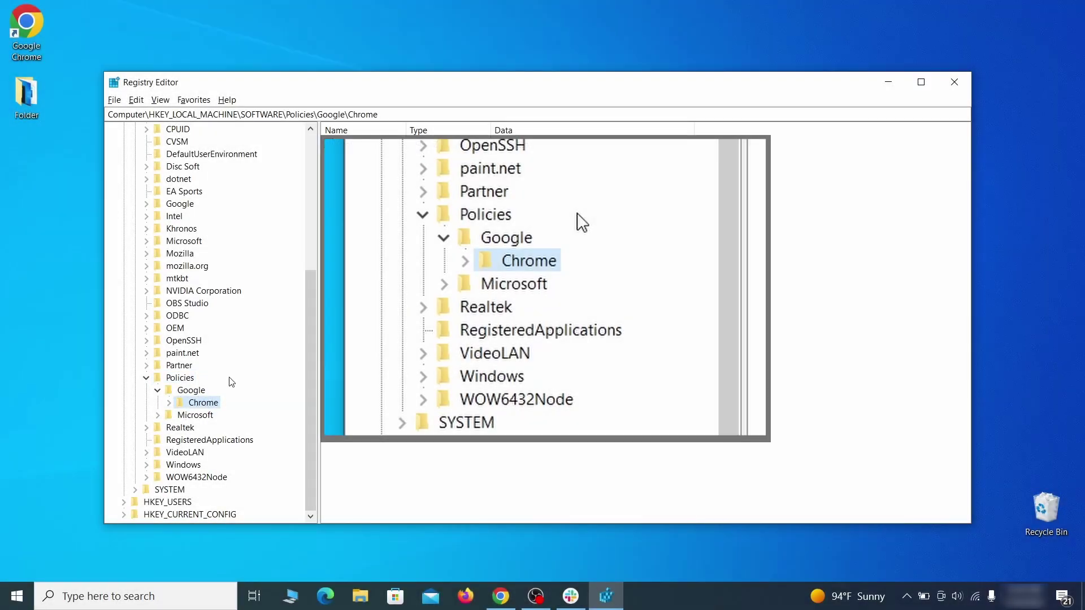
- Delete the Chrome policy key under Policies\Google along with its subkeys
{"action": "right_click", "coordinate": [201, 405]}
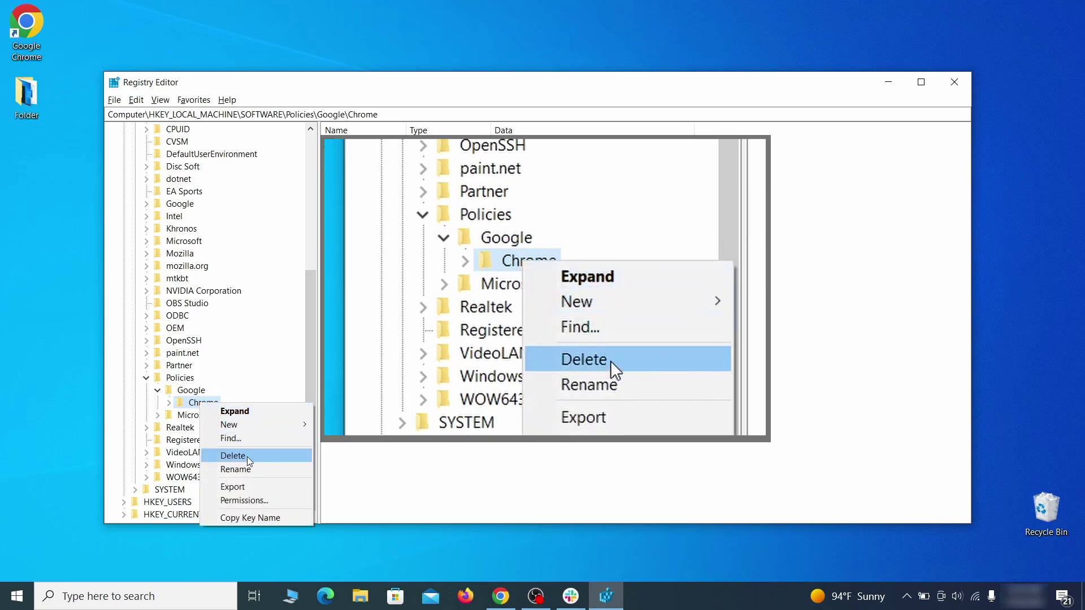
{"action": "left_click", "coordinate": [251, 457]}
{"action": "left_click", "coordinate": [633, 296]}
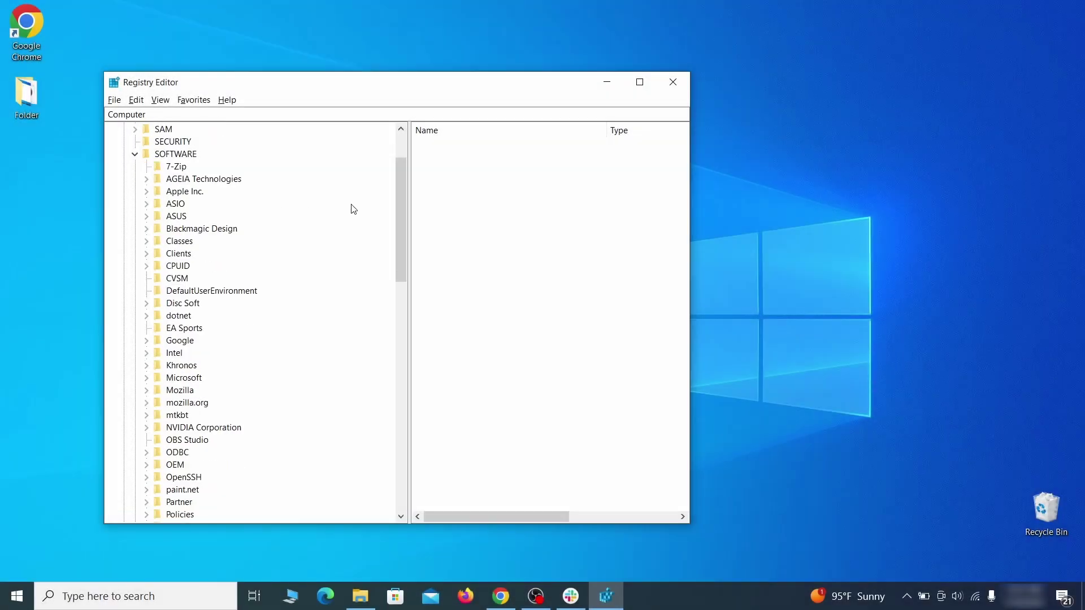
{"action": "left_click_drag", "start_coordinate": [405, 209], "coordinate": [392, 399]}
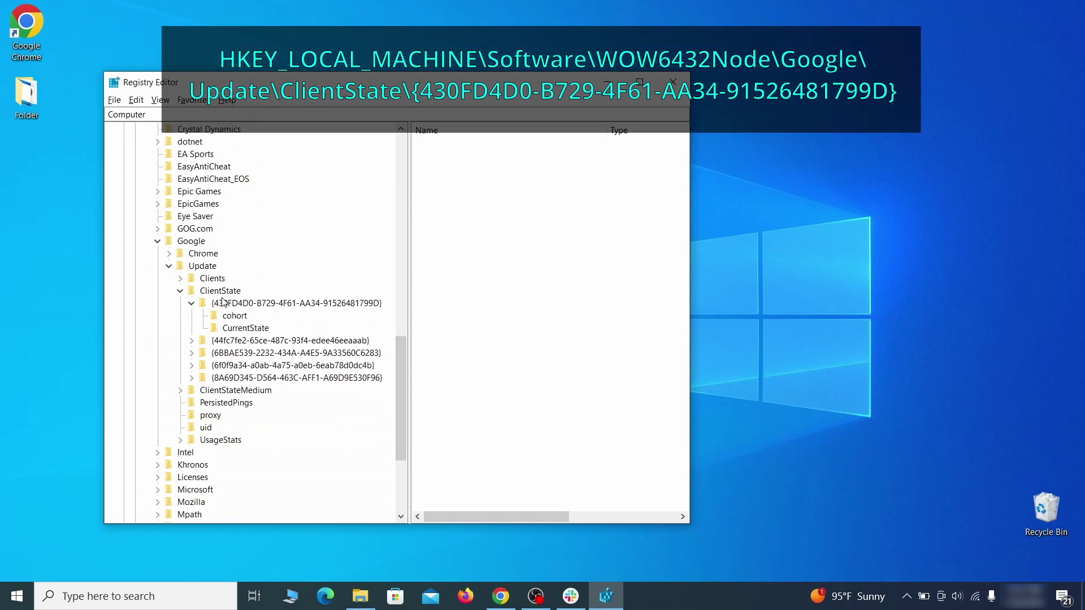
{"action": "left_click", "coordinate": [240, 305]}
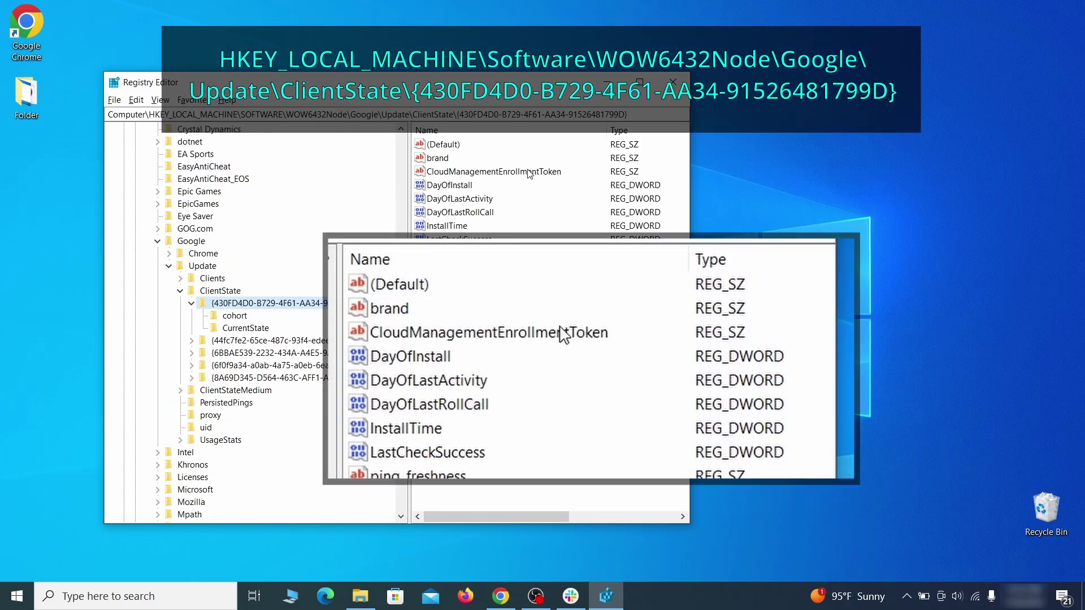
{"action": "left_click", "coordinate": [552, 176]}
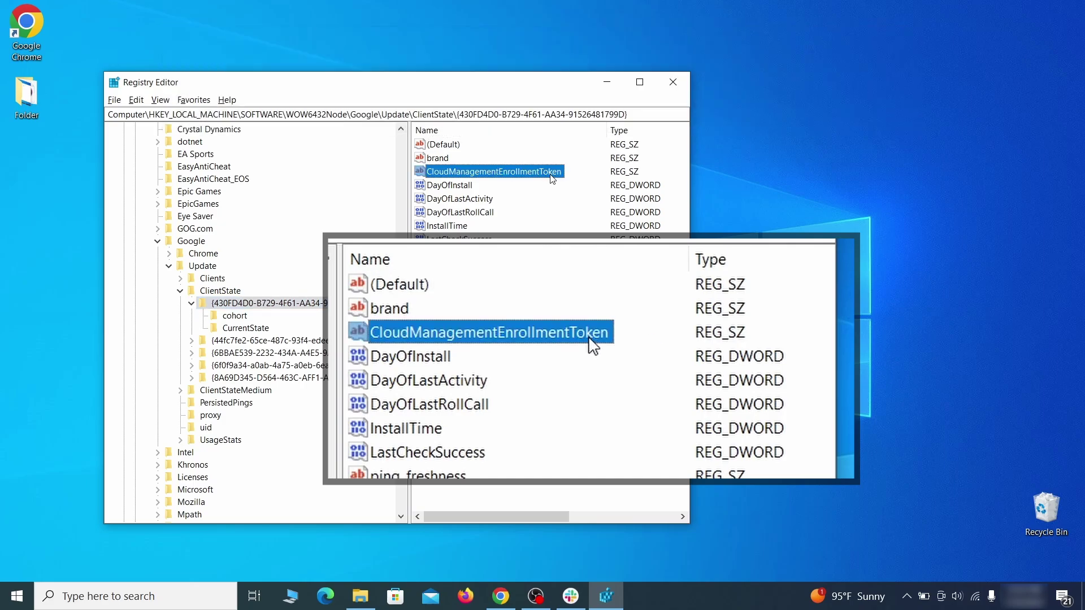
{"action": "right_click", "coordinate": [553, 176]}
{"action": "left_click", "coordinate": [579, 218]}
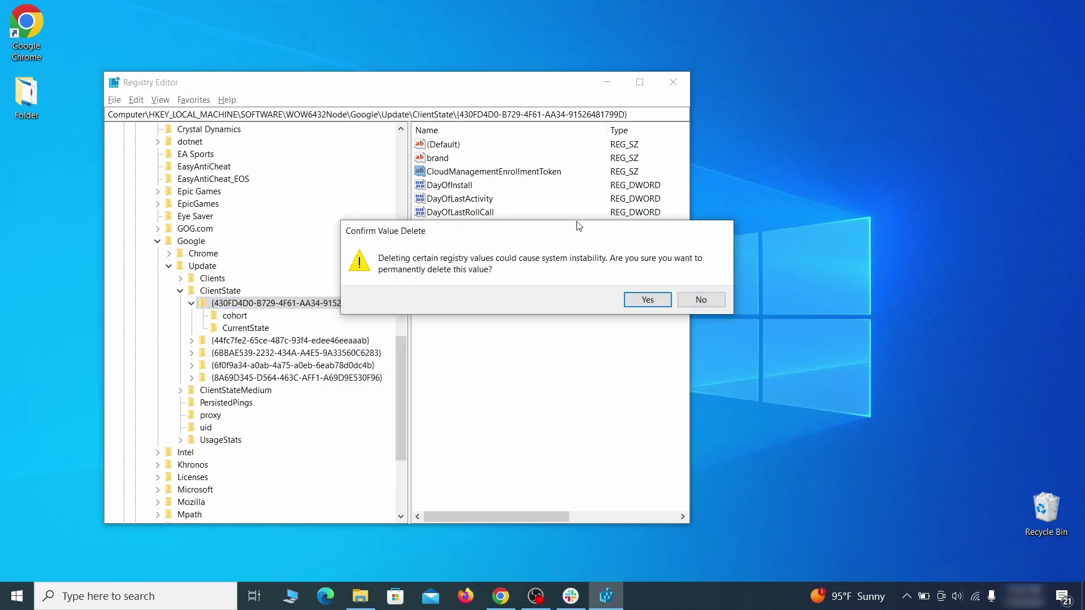
{"action": "left_click", "coordinate": [647, 300]}
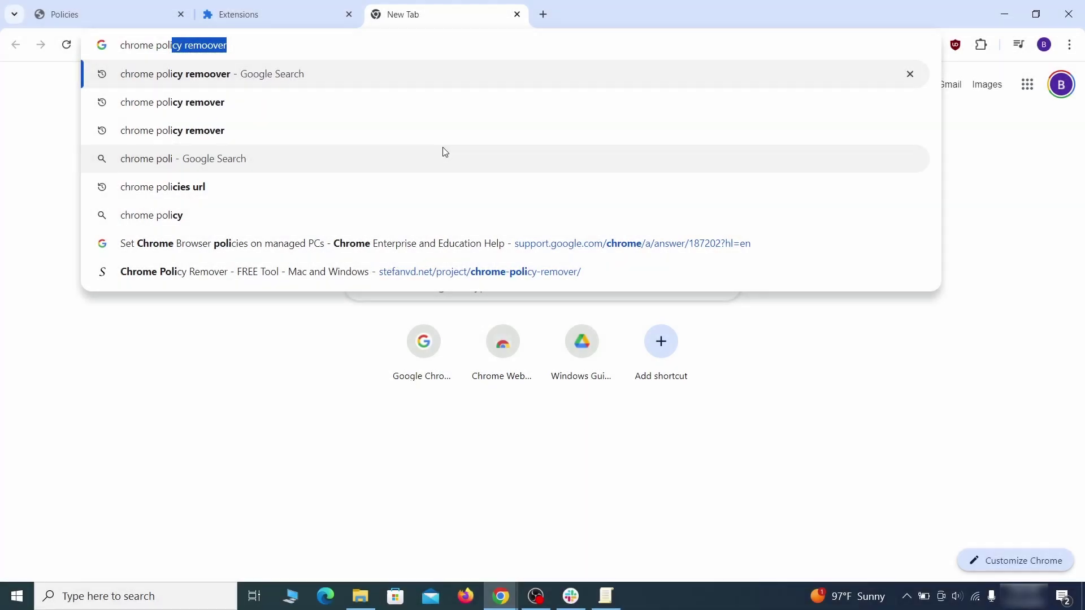
- Search Google for 'chrome policy remover' and open the Chrome Policy Remover page
{"action": "type", "text": "cy remover"}
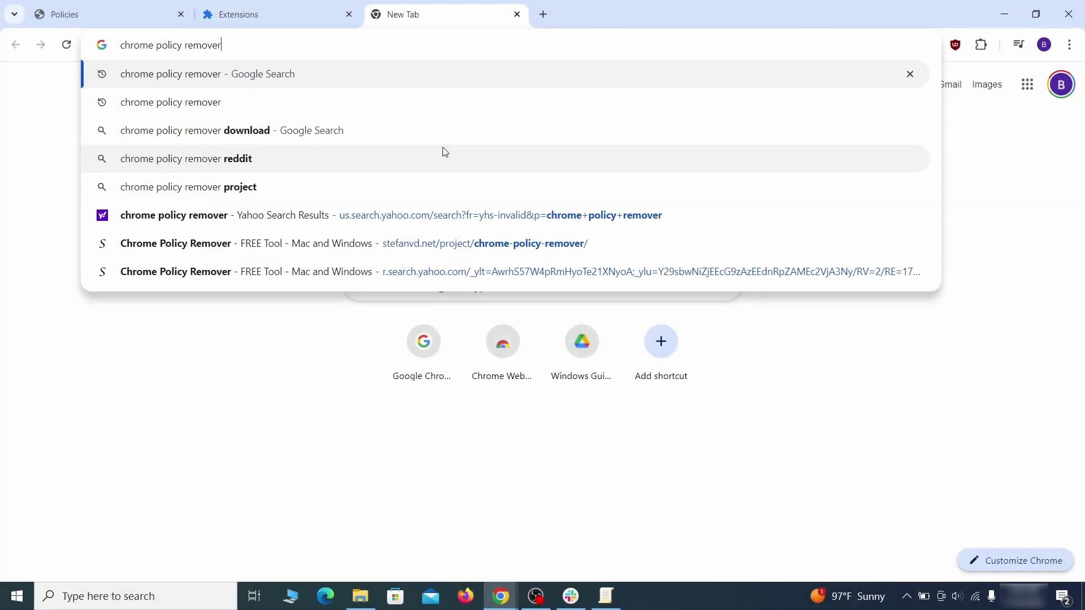
{"action": "key", "text": "Return"}
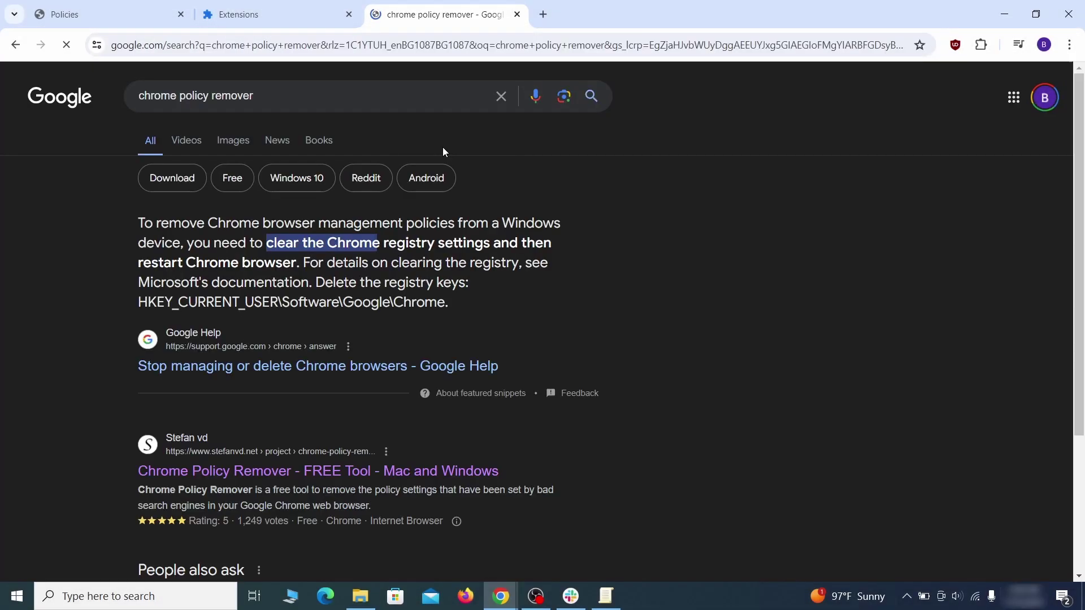
{"action": "left_click", "coordinate": [323, 473]}
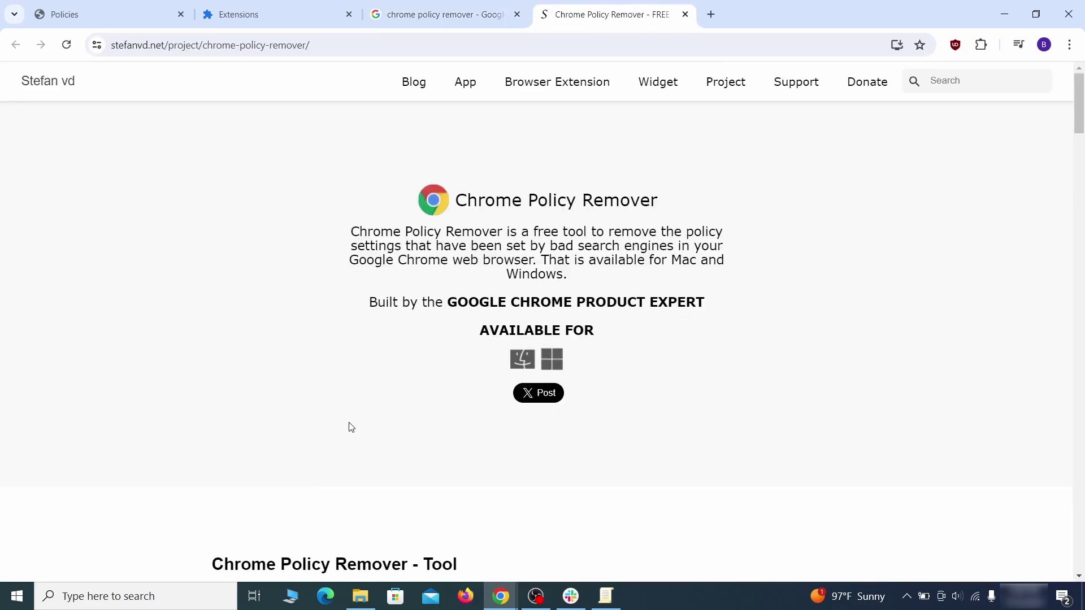
- Download the Windows delete_chrome_policies.bat and show it in the Downloads folder
{"action": "scroll", "coordinate": [349, 426], "scroll_direction": "down", "scroll_amount": 8}
{"action": "scroll", "coordinate": [353, 432], "scroll_direction": "down", "scroll_amount": 20}
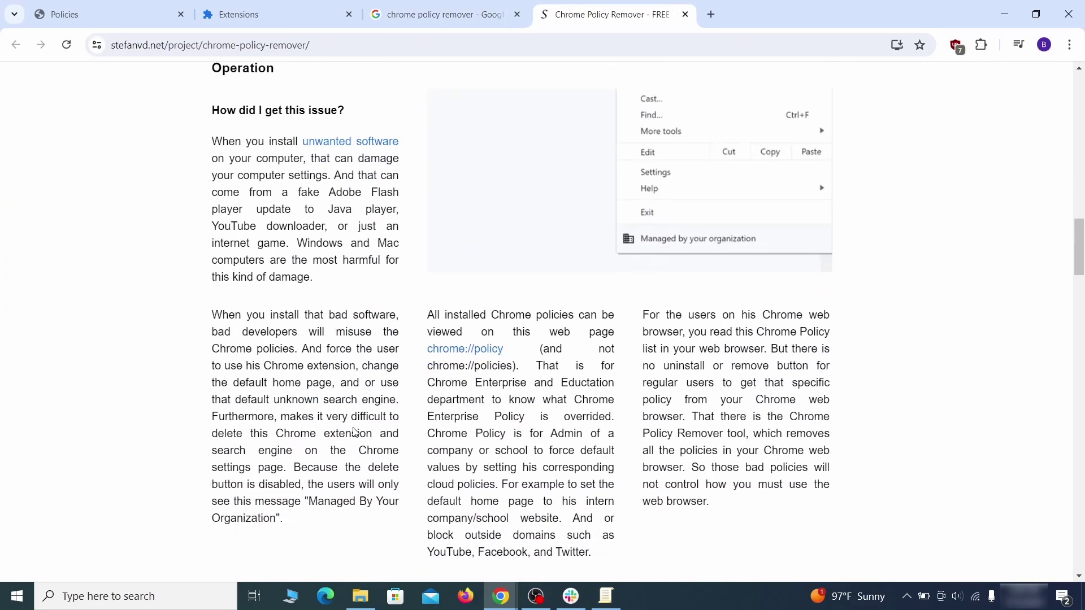
{"action": "scroll", "coordinate": [353, 433], "scroll_direction": "down", "scroll_amount": 20}
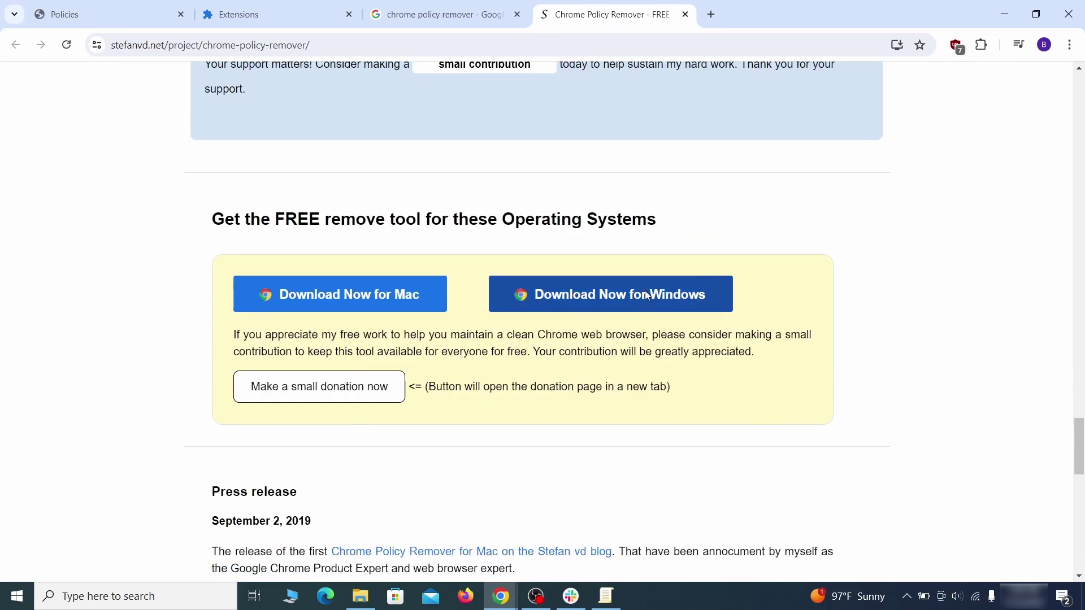
{"action": "left_click", "coordinate": [672, 288]}
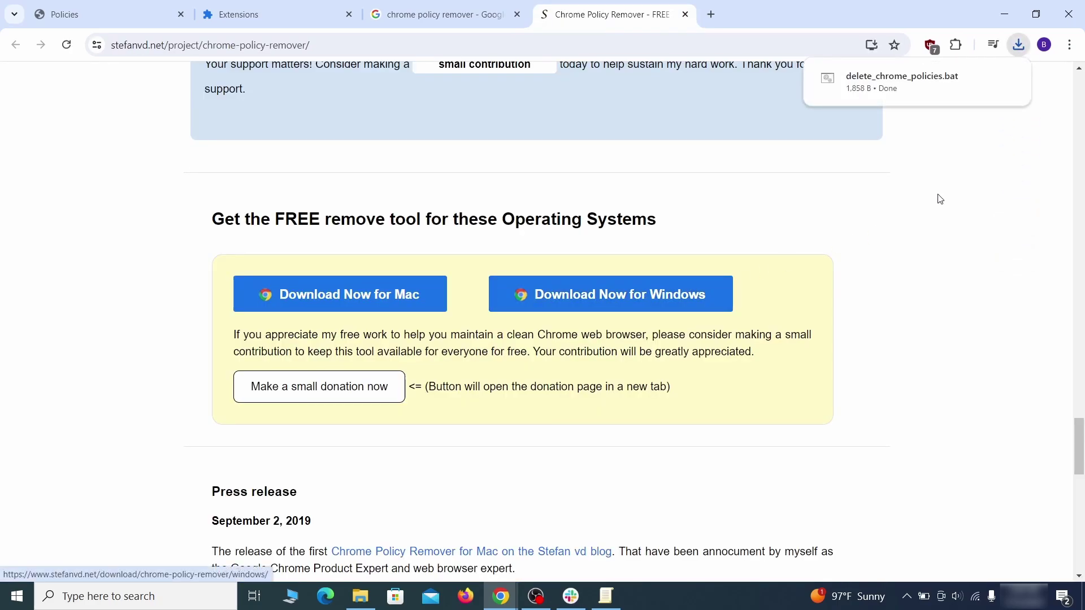
{"action": "mouse_move", "coordinate": [1016, 91]}
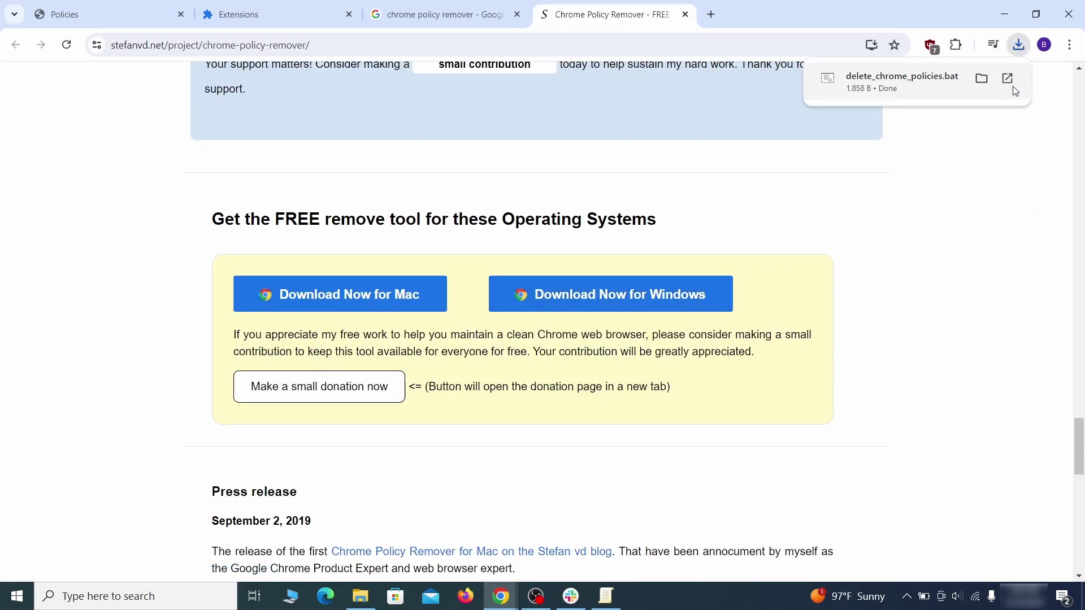
{"action": "left_click", "coordinate": [982, 79]}
- Move delete_chrome_policies.bat from the Downloads folder onto the desktop
{"action": "left_click", "coordinate": [1011, 14]}
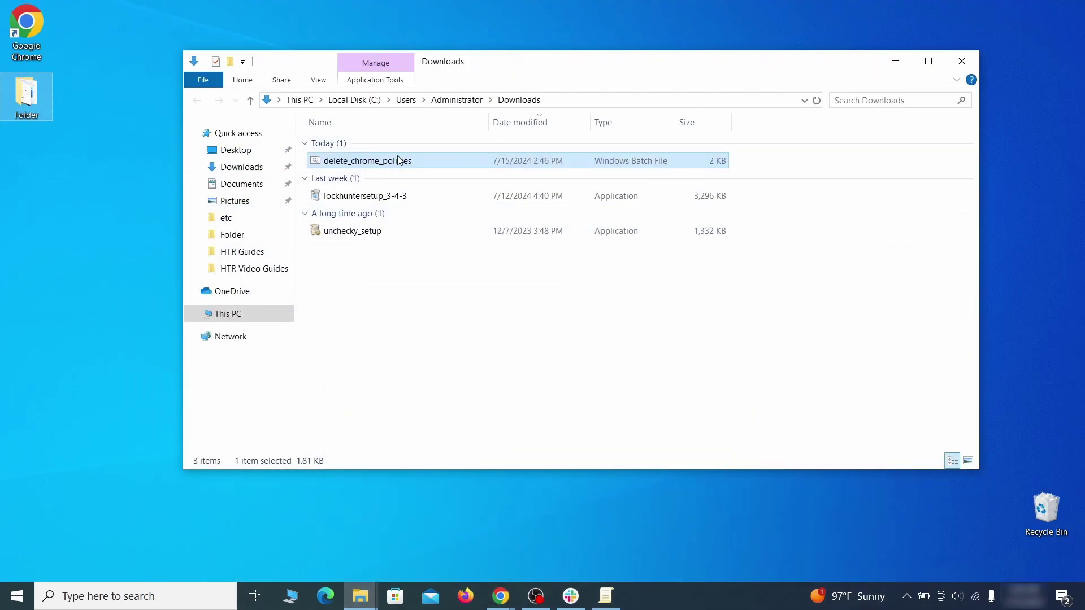
{"action": "left_click_drag", "start_coordinate": [399, 160], "coordinate": [546, 220]}
{"action": "left_click", "coordinate": [964, 68]}
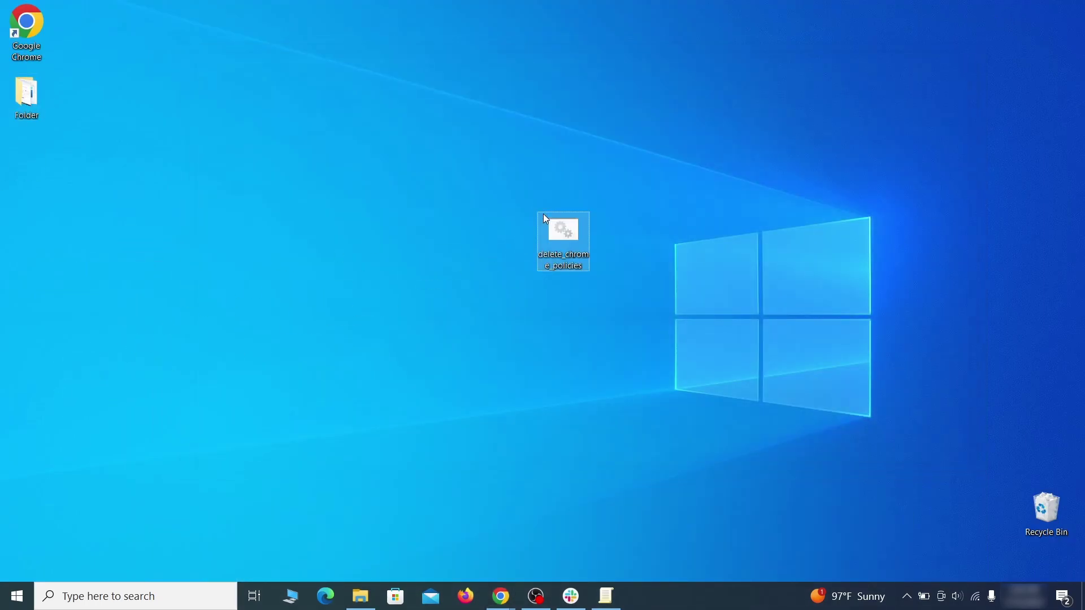
- Run delete_chrome_policies.bat as administrator, bypassing the SmartScreen warning with Run anyway
{"action": "right_click", "coordinate": [576, 235]}
{"action": "left_click", "coordinate": [650, 289]}
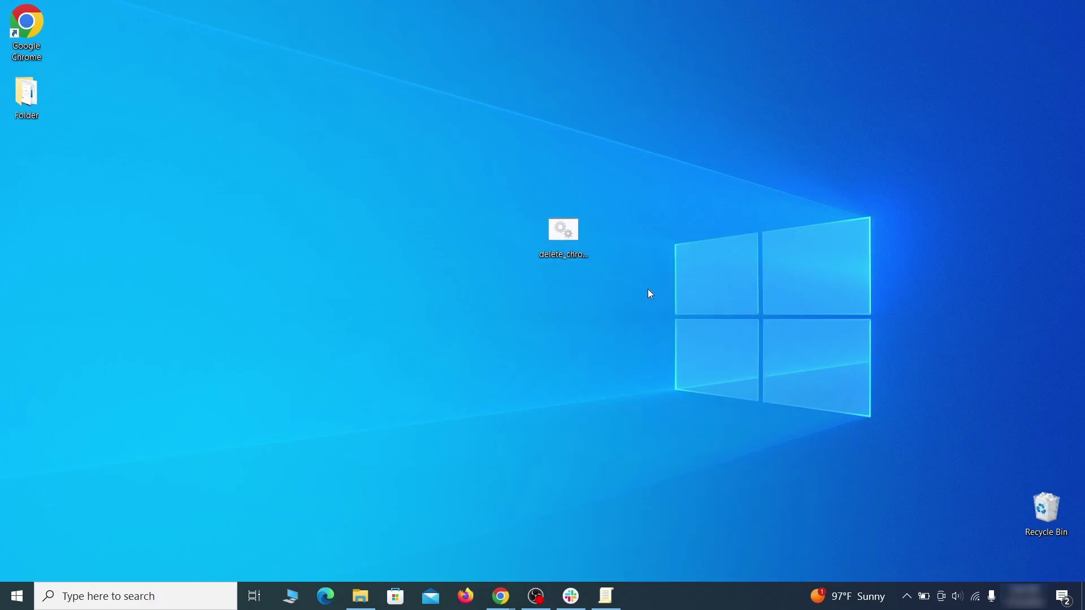
{"action": "left_click", "coordinate": [395, 196]}
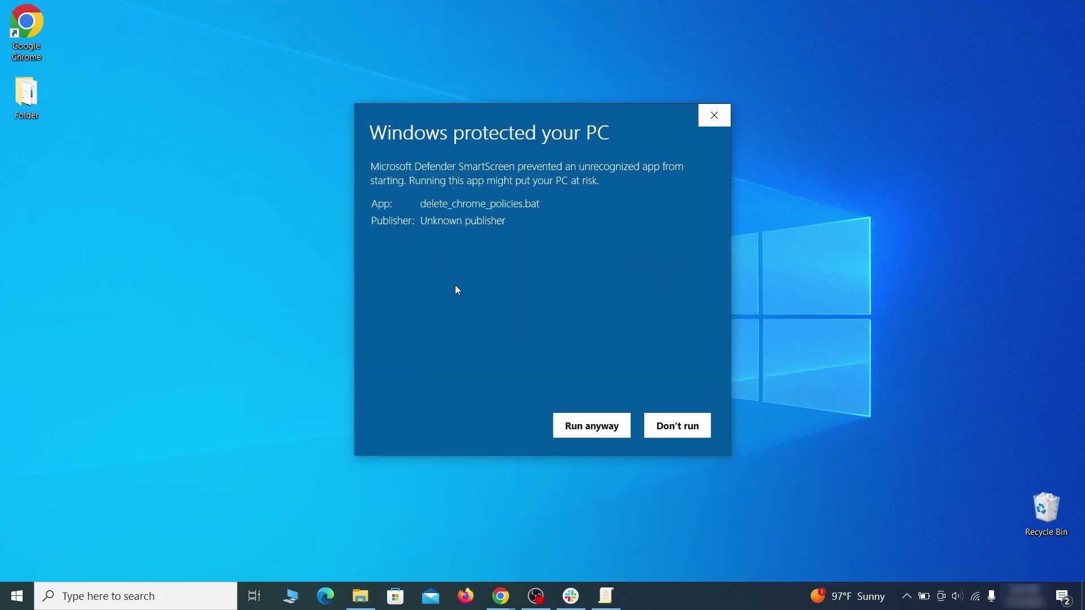
{"action": "left_click", "coordinate": [591, 429]}
{"action": "left_click_drag", "start_coordinate": [389, 31], "coordinate": [572, 66]}
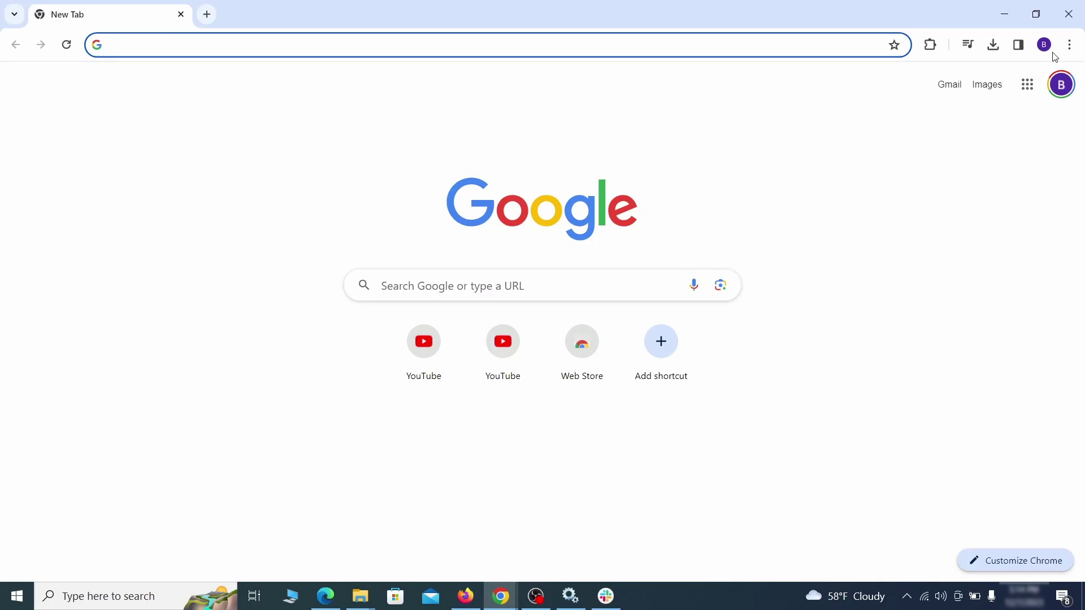
- Toggle off the Add to Zola Button extension in Chrome and remove it
{"action": "left_click", "coordinate": [1069, 44]}
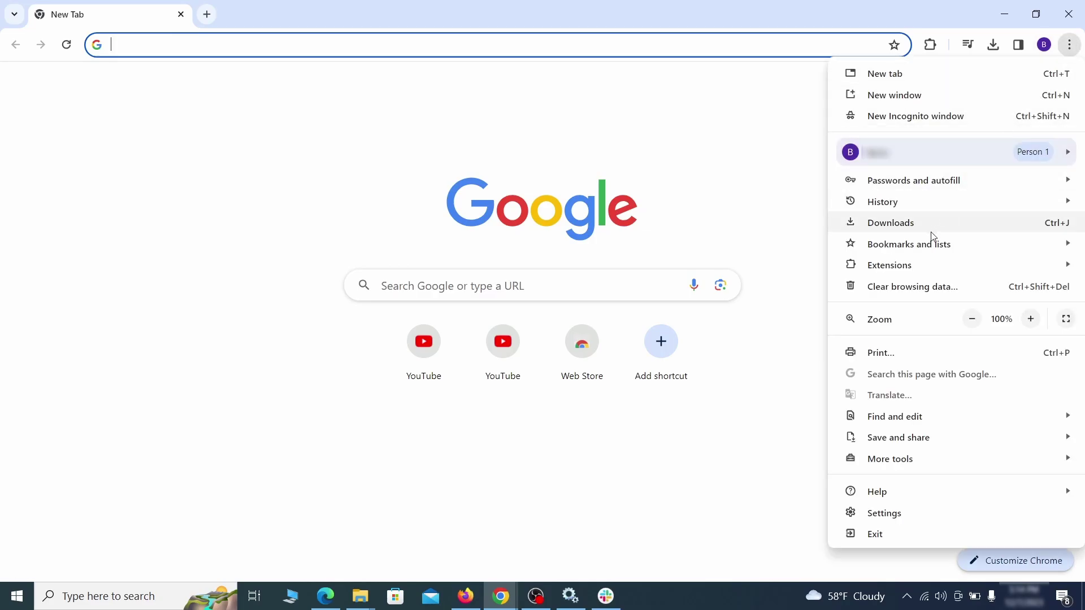
{"action": "mouse_move", "coordinate": [916, 267]}
{"action": "left_click", "coordinate": [797, 268]}
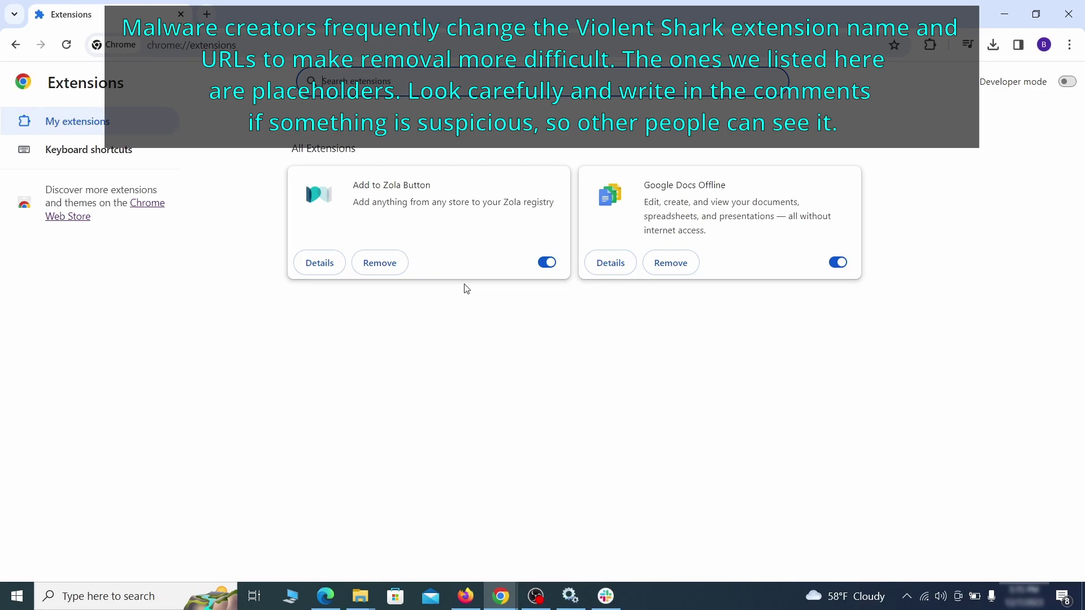
{"action": "left_click", "coordinate": [546, 263]}
{"action": "left_click", "coordinate": [379, 262]}
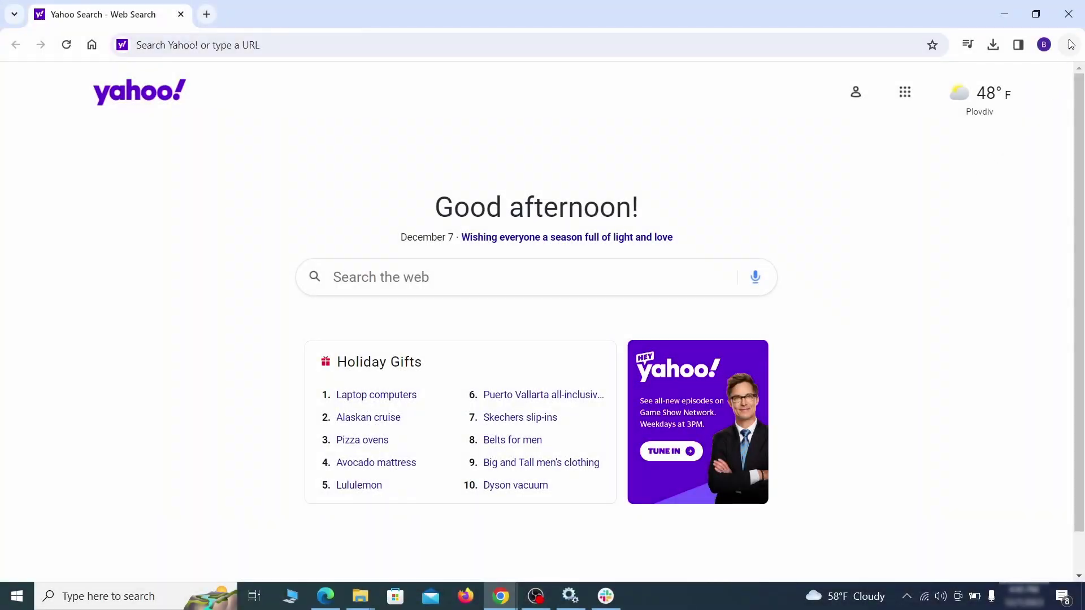
- Clear Chrome's browsing data from the Privacy and security settings
{"action": "left_click", "coordinate": [1069, 45]}
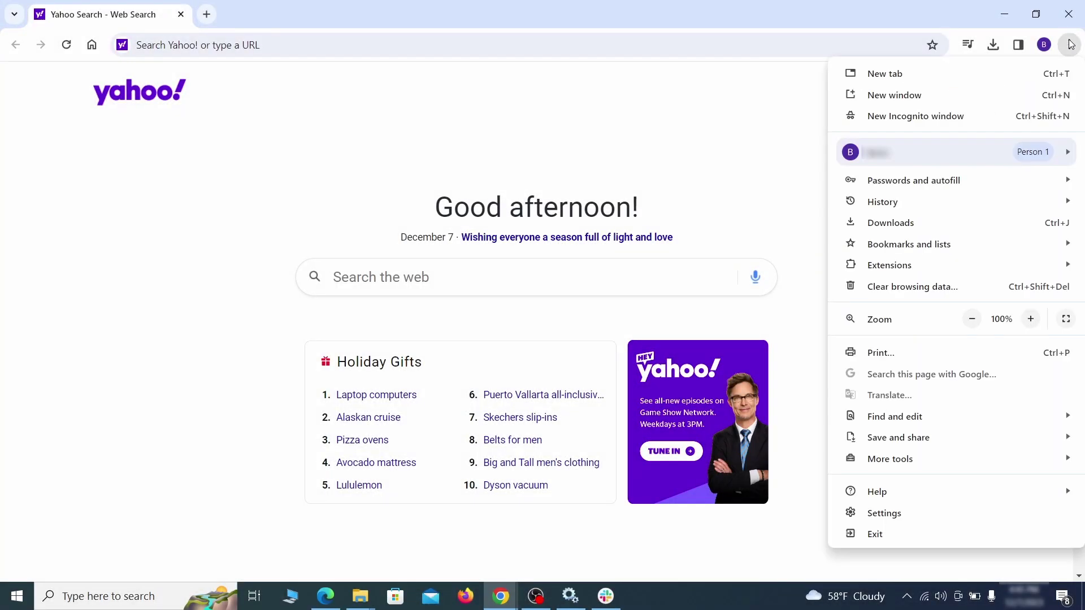
{"action": "left_click", "coordinate": [886, 514]}
{"action": "left_click", "coordinate": [130, 176]}
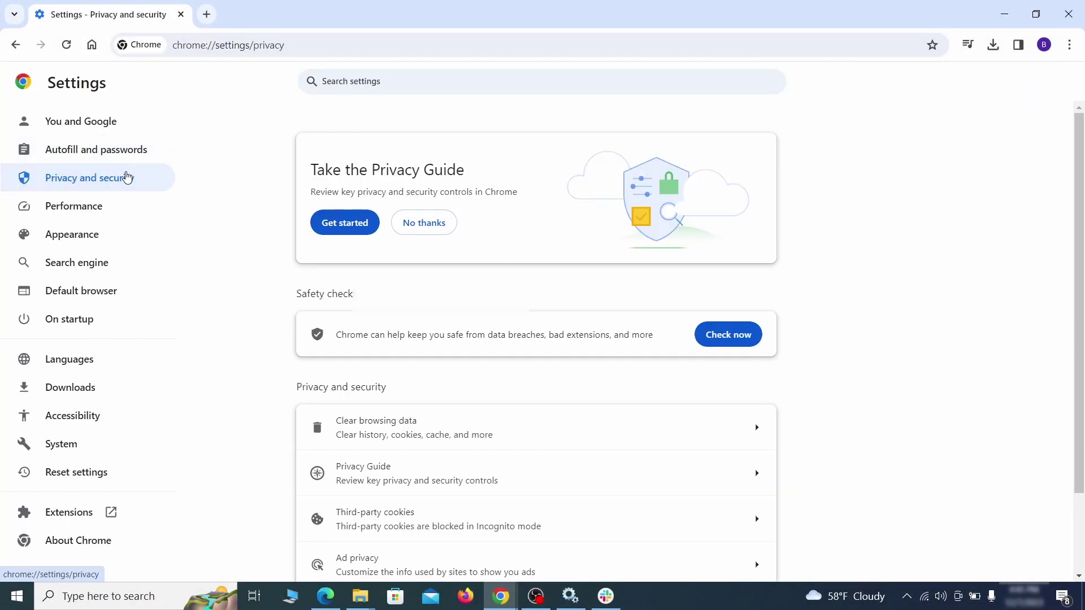
{"action": "scroll", "coordinate": [859, 370], "scroll_direction": "down", "scroll_amount": 1}
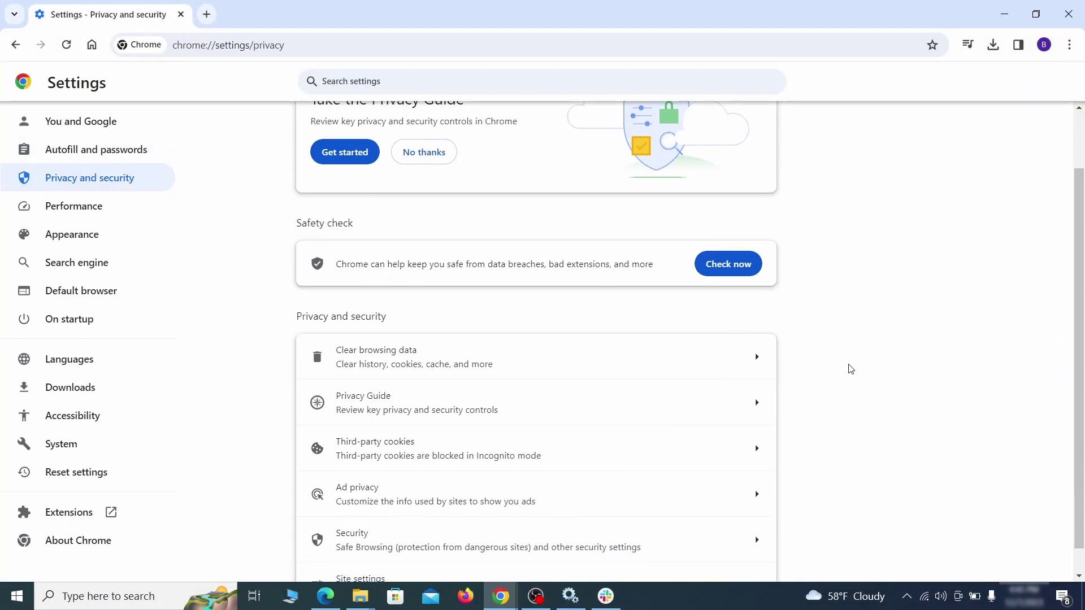
{"action": "left_click", "coordinate": [708, 365]}
{"action": "left_click", "coordinate": [477, 203]}
{"action": "left_click", "coordinate": [603, 203]}
{"action": "scroll", "coordinate": [550, 323], "scroll_direction": "down", "scroll_amount": 2}
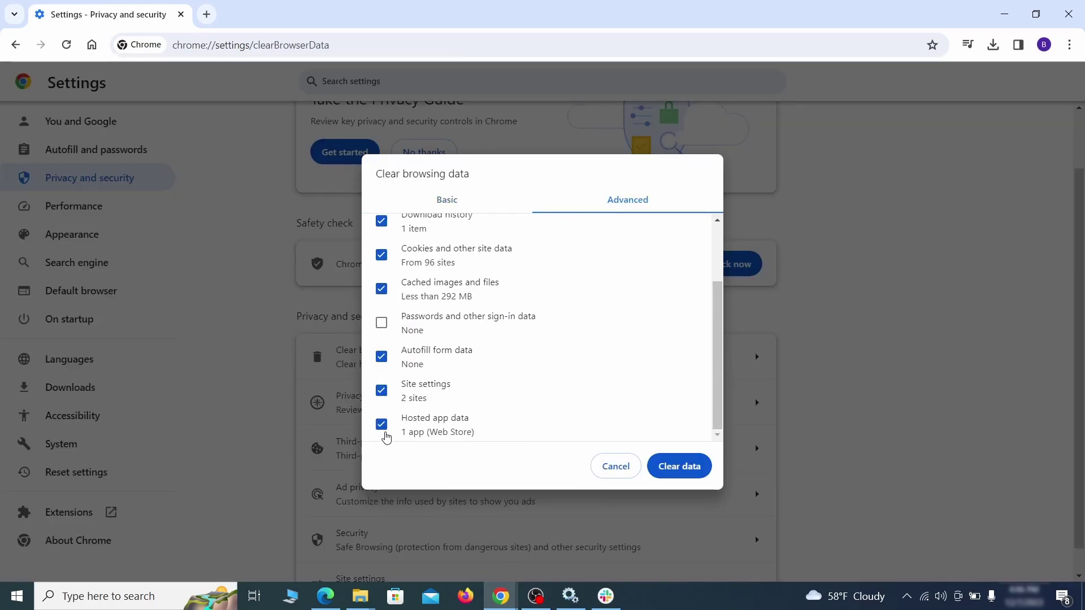
{"action": "left_click", "coordinate": [689, 471]}
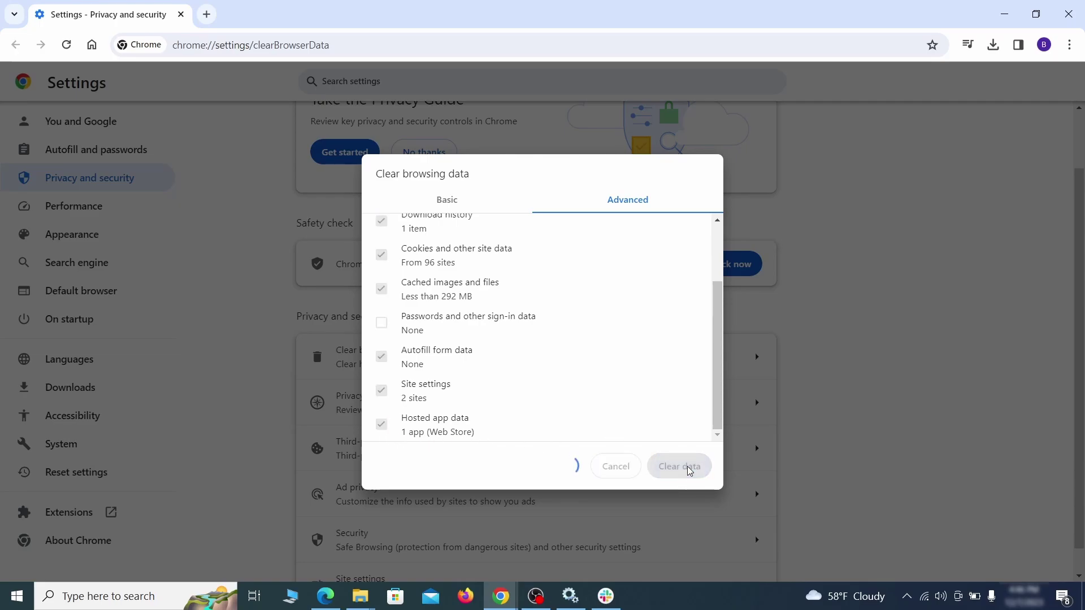
- Remove ExampleRougeURL.com from the sites allowed to send notifications
{"action": "scroll", "coordinate": [817, 370], "scroll_direction": "down", "scroll_amount": 1}
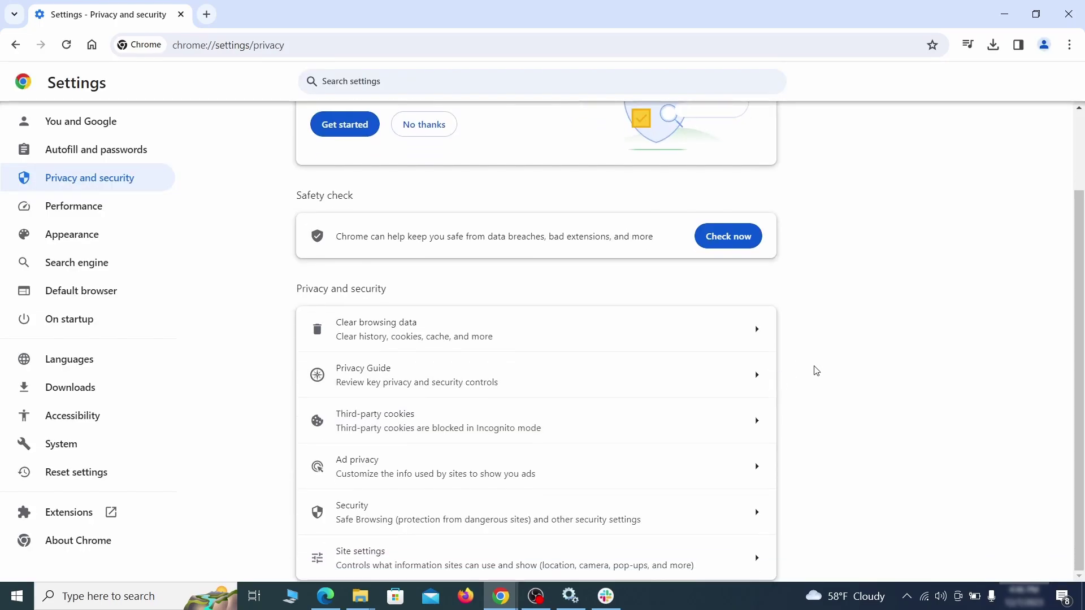
{"action": "left_click", "coordinate": [529, 553]}
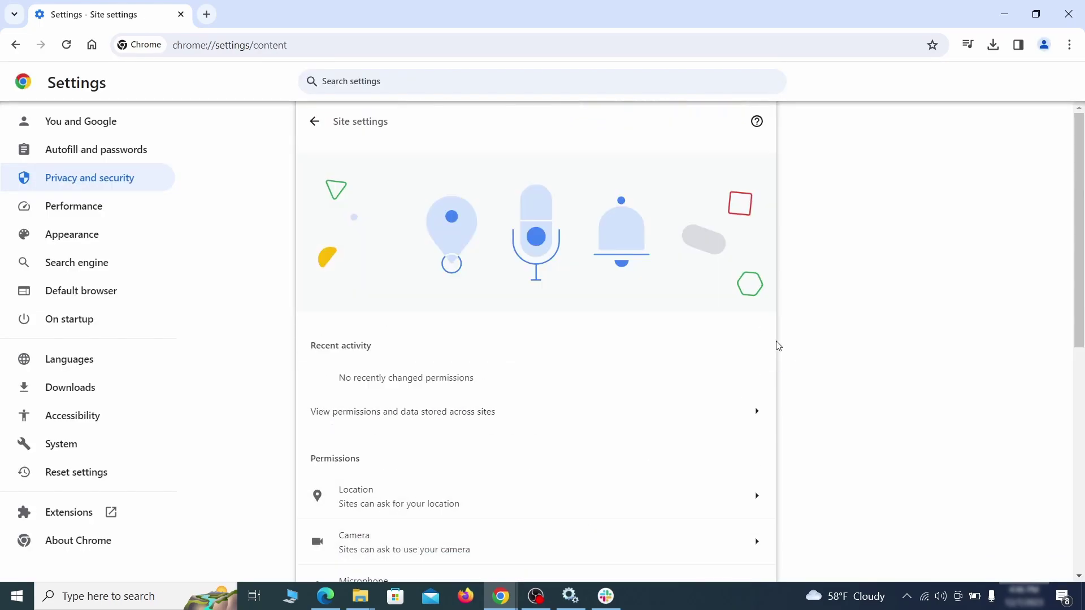
{"action": "scroll", "coordinate": [778, 345], "scroll_direction": "down", "scroll_amount": 3}
{"action": "scroll", "coordinate": [783, 338], "scroll_direction": "down", "scroll_amount": 1}
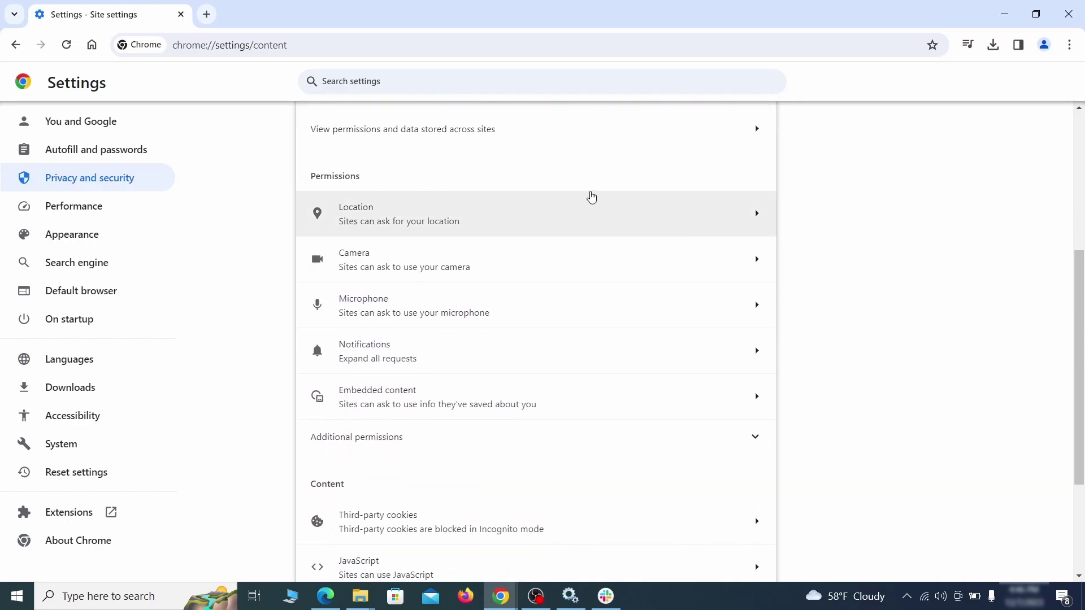
{"action": "left_click", "coordinate": [545, 224]}
{"action": "key", "text": "alt+Left"}
{"action": "left_click", "coordinate": [525, 351]}
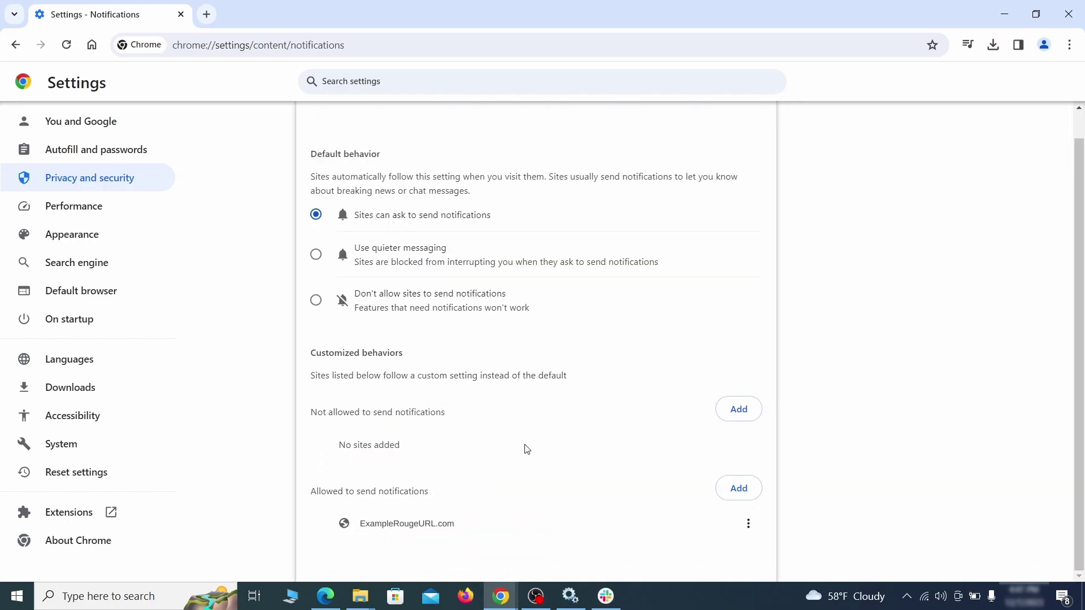
{"action": "left_click", "coordinate": [749, 525]}
{"action": "left_click", "coordinate": [717, 518]}
- Bring up Chrome's Third-party cookies settings listing ExampleRougeURL.com
{"action": "key", "text": "alt+Left"}
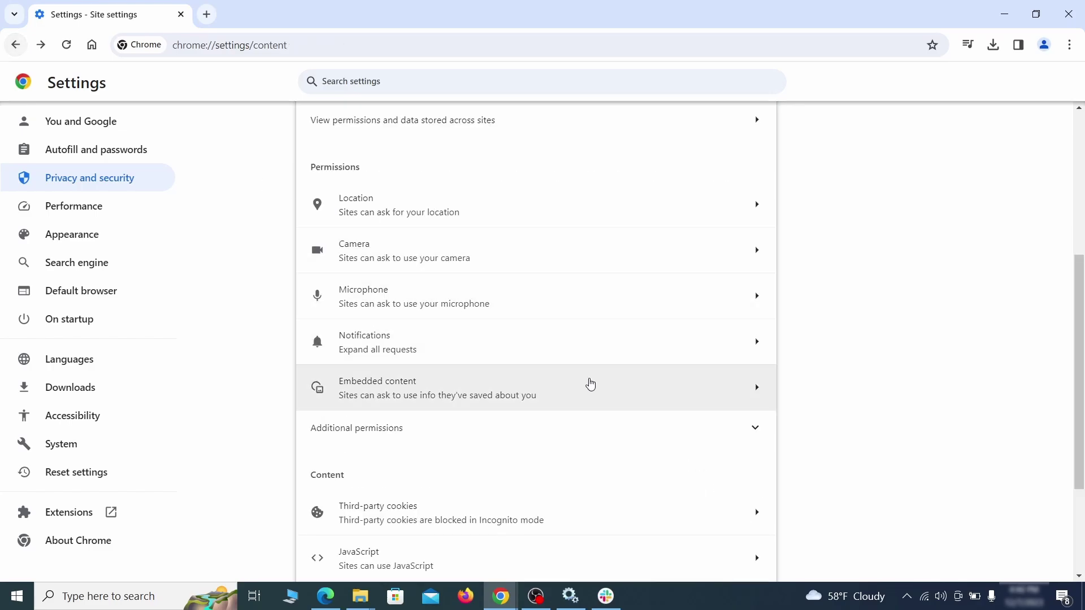
{"action": "scroll", "coordinate": [590, 384], "scroll_direction": "down", "scroll_amount": 2}
{"action": "left_click", "coordinate": [582, 382]}
{"action": "scroll", "coordinate": [595, 419], "scroll_direction": "down", "scroll_amount": 5}
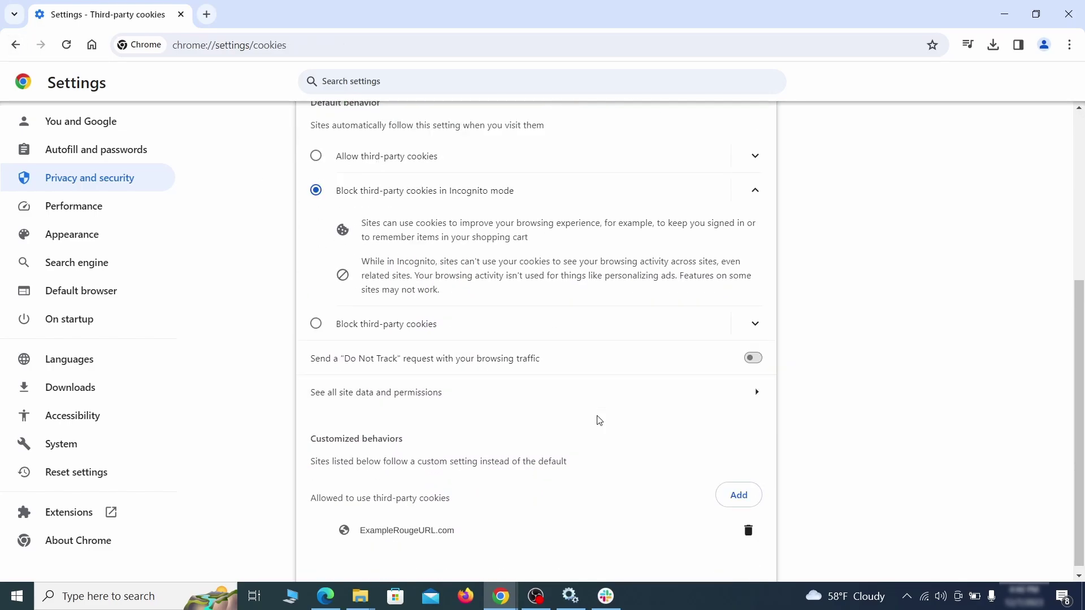
- Delete ExampleRougeURL.com's third-party cookie exception and erase the rogue home page address
{"action": "left_click", "coordinate": [749, 532]}
{"action": "key", "text": "alt+Left"}
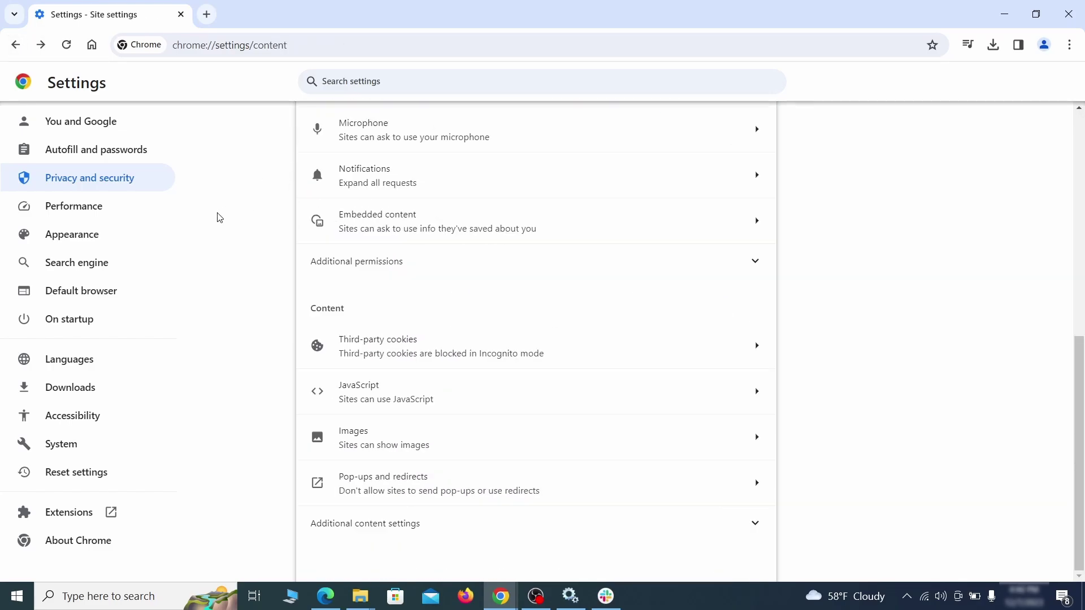
{"action": "left_click", "coordinate": [148, 236]}
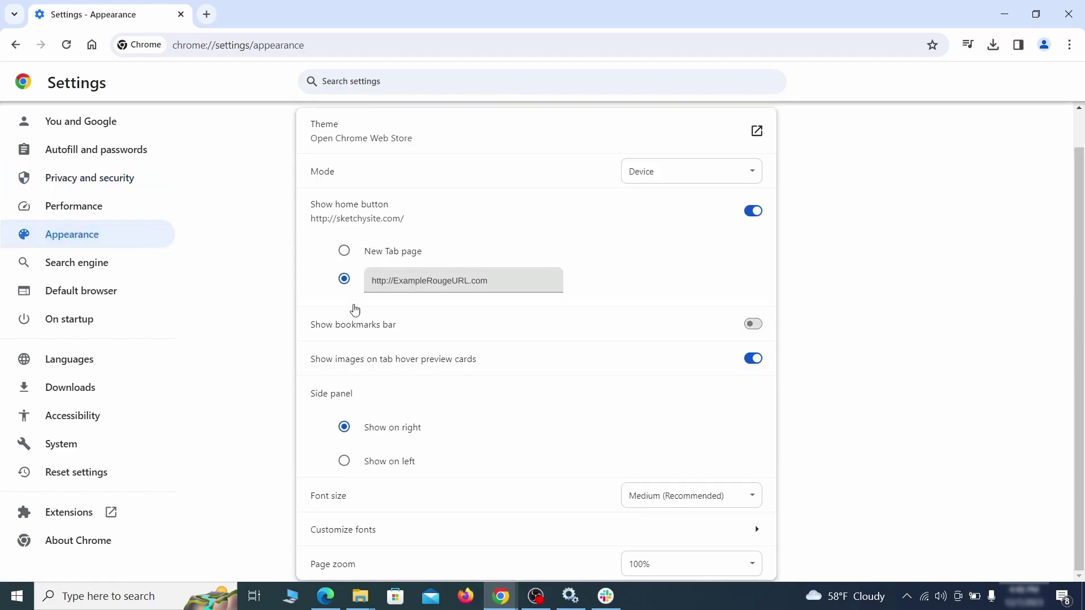
{"action": "left_click", "coordinate": [343, 279]}
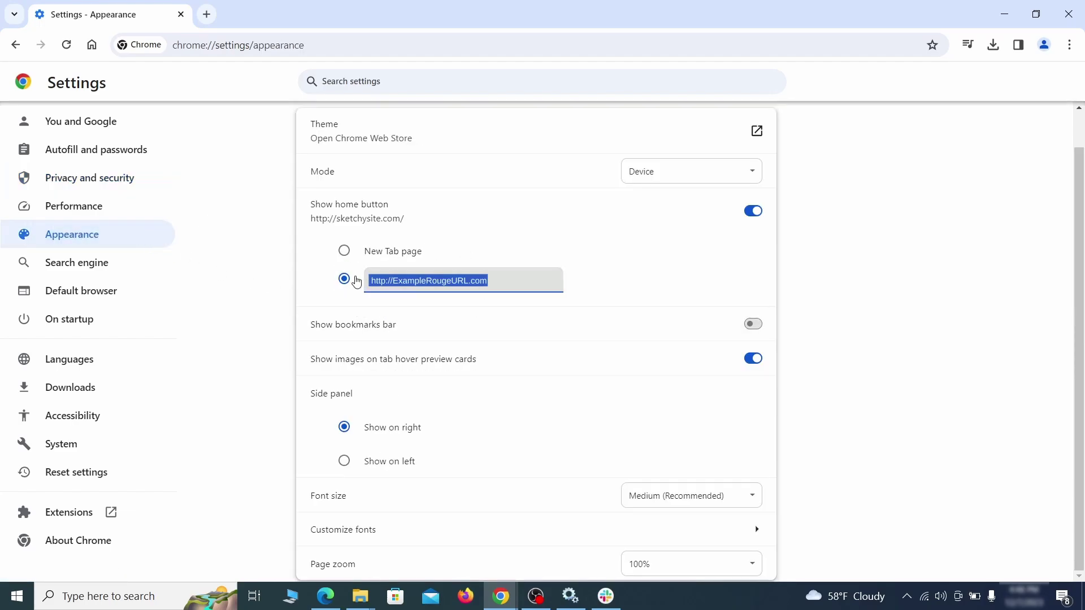
{"action": "key", "text": "BackSpace"}
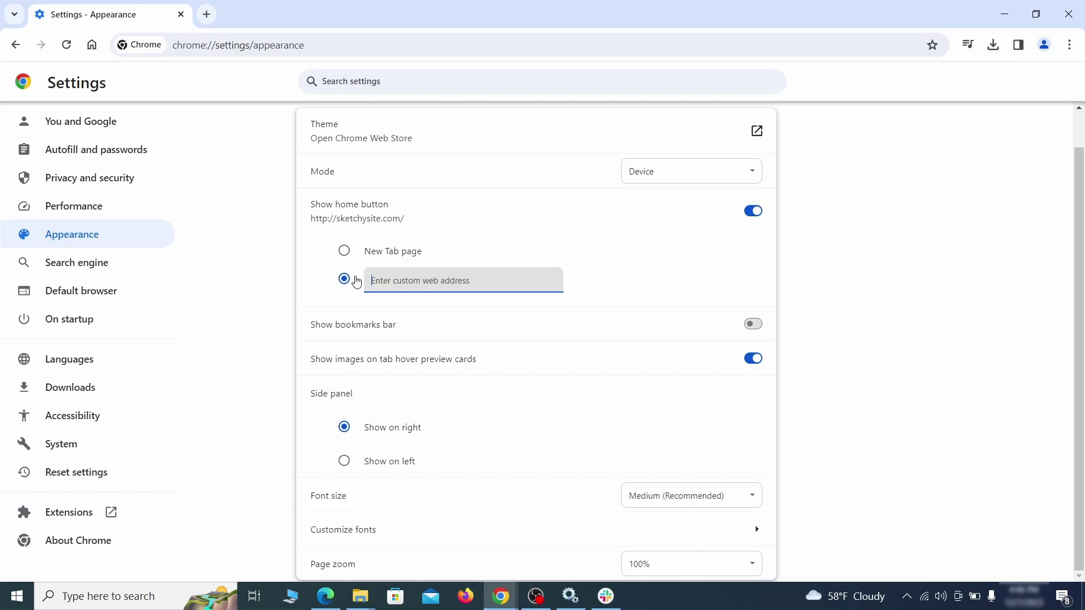
- Make Google Chrome's default search engine
{"action": "left_click", "coordinate": [114, 264]}
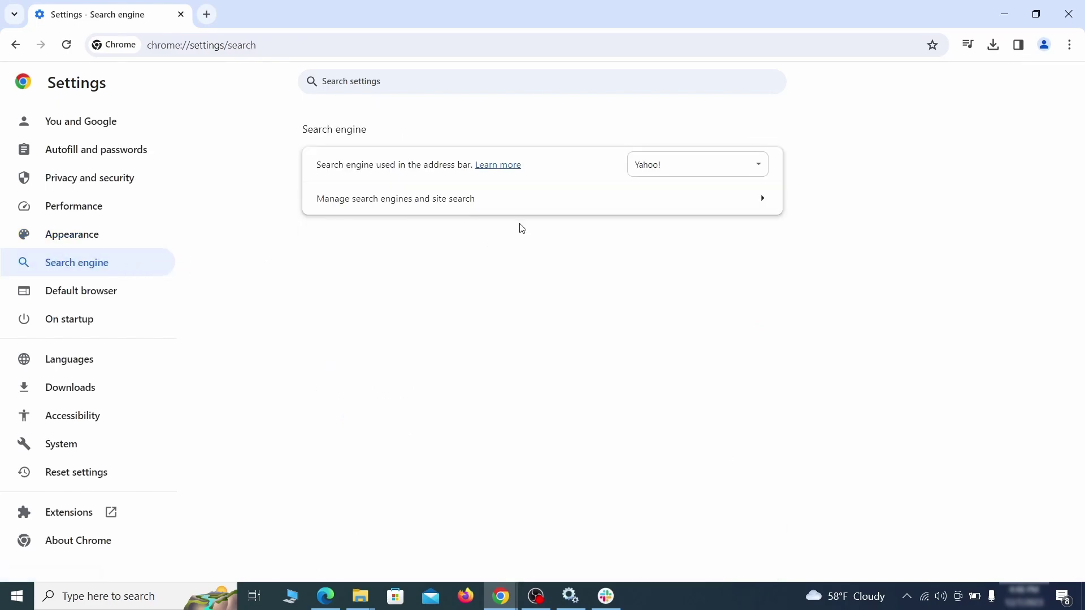
{"action": "left_click", "coordinate": [740, 170]}
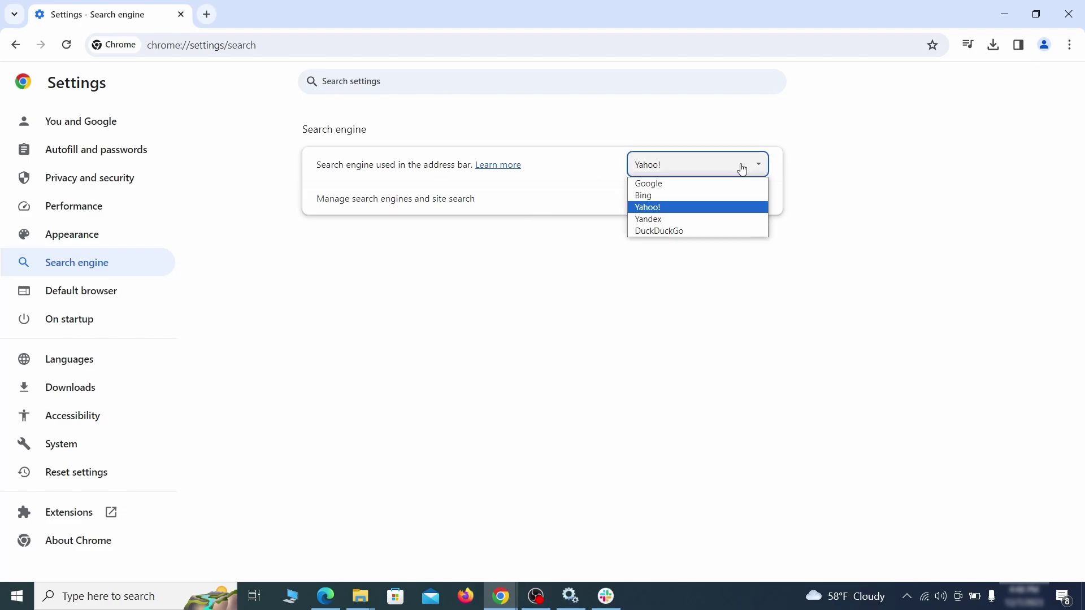
{"action": "left_click", "coordinate": [715, 183]}
- Delete the ExampleRougeURL.com site search and start removing its startup page
{"action": "left_click", "coordinate": [696, 211]}
{"action": "scroll", "coordinate": [700, 254], "scroll_direction": "down", "scroll_amount": 2}
{"action": "scroll", "coordinate": [650, 308], "scroll_direction": "down", "scroll_amount": 6}
{"action": "left_click", "coordinate": [751, 347]}
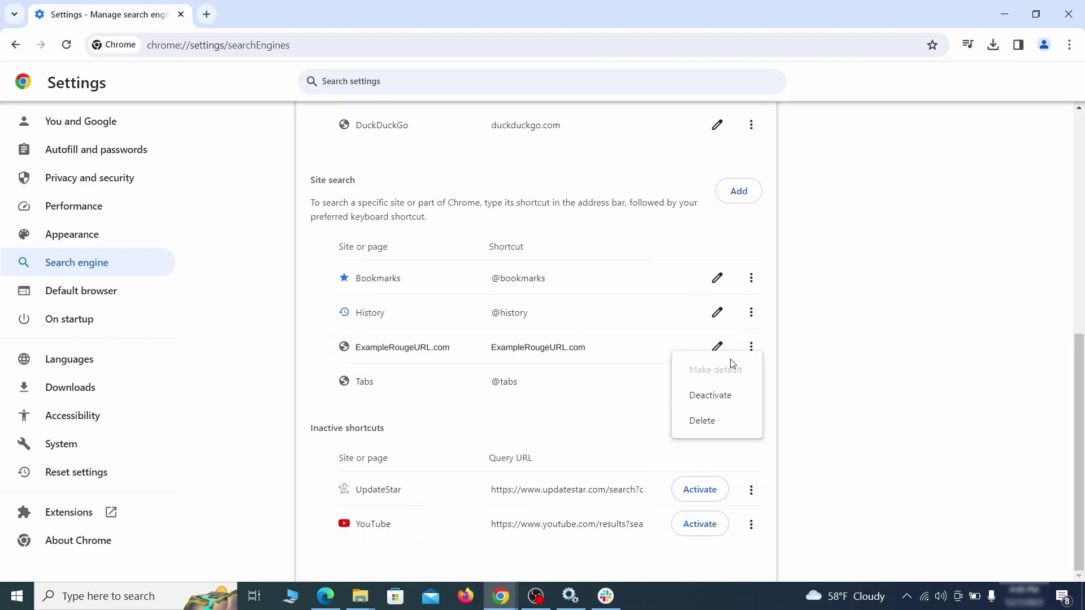
{"action": "left_click", "coordinate": [703, 422]}
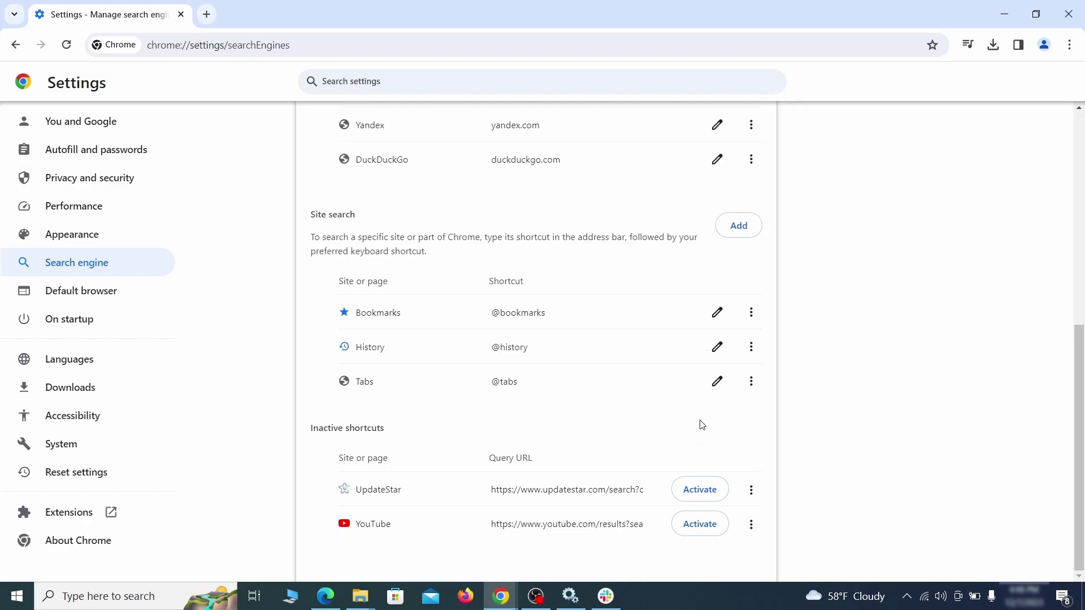
{"action": "left_click", "coordinate": [85, 318]}
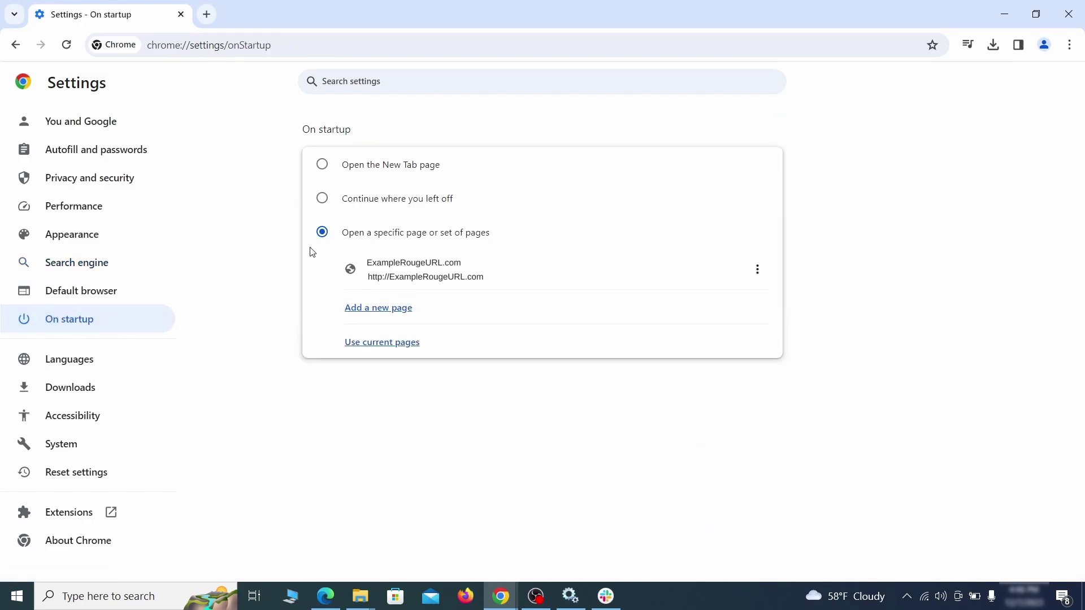
{"action": "left_click", "coordinate": [758, 271]}
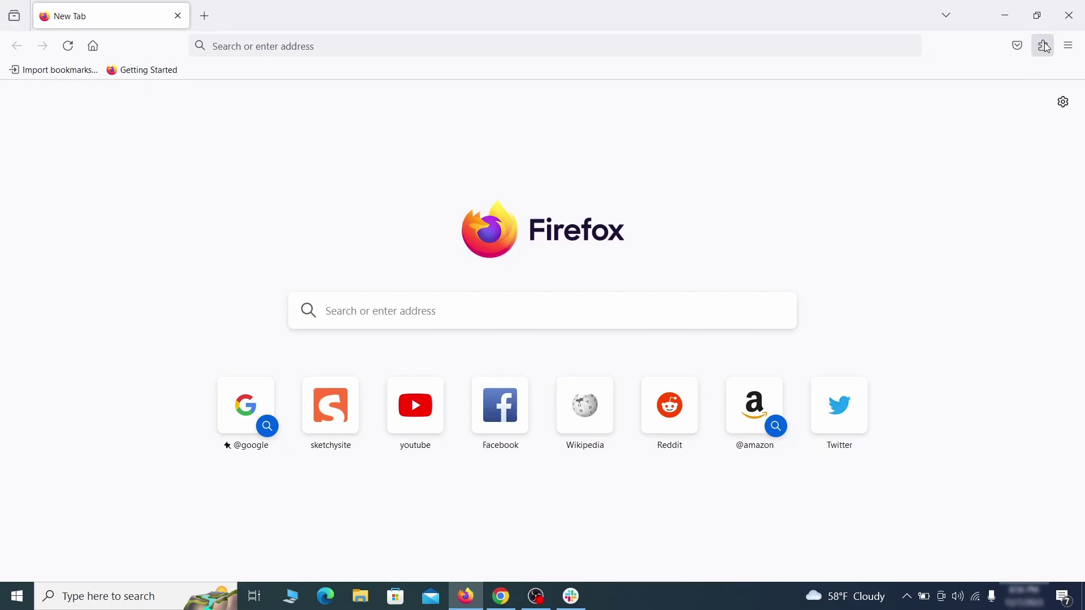
- Disable and uninstall the Contenu+ extension from Firefox's Add-ons Manager
{"action": "left_click", "coordinate": [1045, 45]}
{"action": "left_click", "coordinate": [913, 185]}
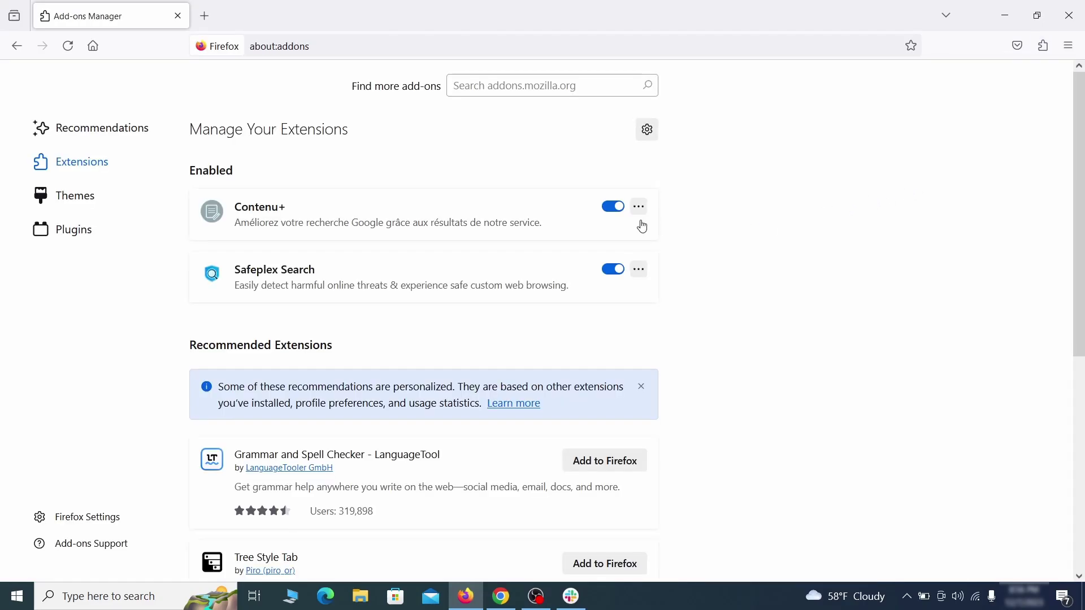
{"action": "left_click", "coordinate": [613, 206]}
{"action": "left_click", "coordinate": [639, 206]}
{"action": "left_click", "coordinate": [683, 228]}
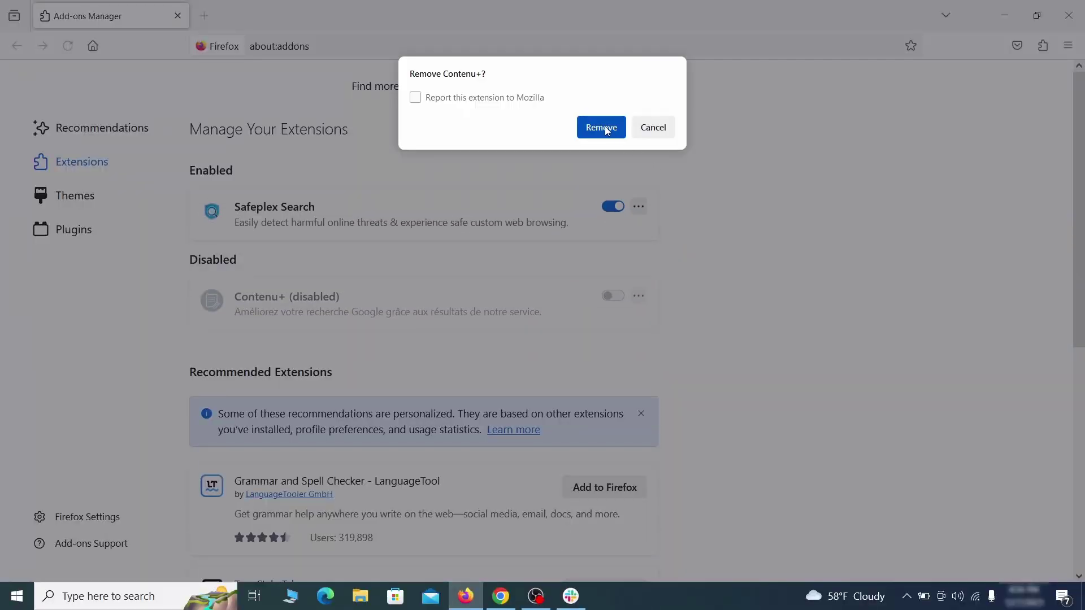
{"action": "left_click", "coordinate": [602, 128]}
{"action": "left_click", "coordinate": [1068, 47]}
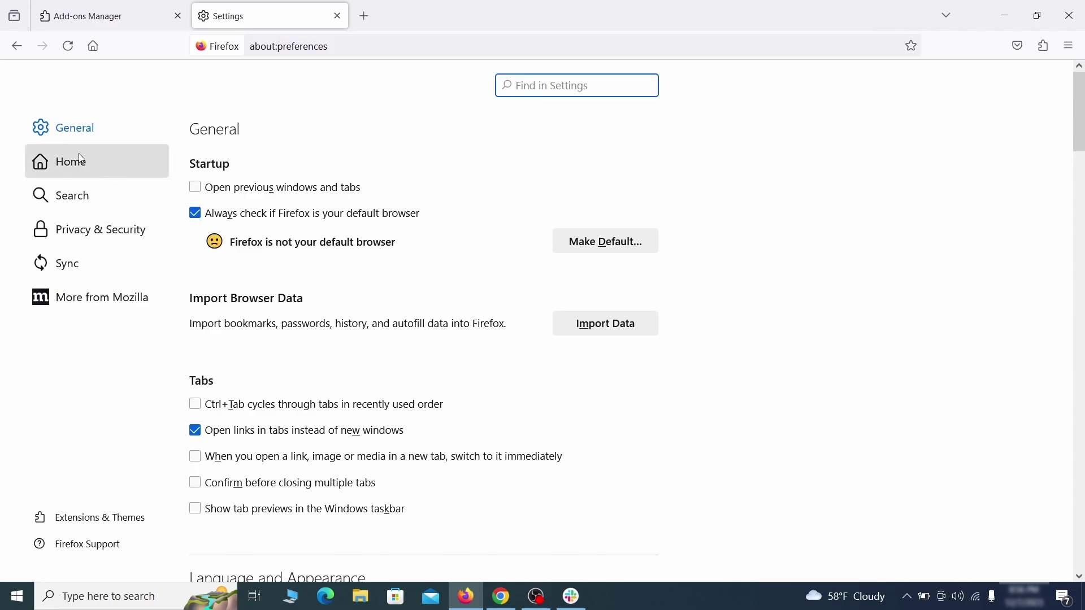
- Clear the ExampleRougeURL.com homepage address in Firefox's Home settings
{"action": "left_click", "coordinate": [82, 163]}
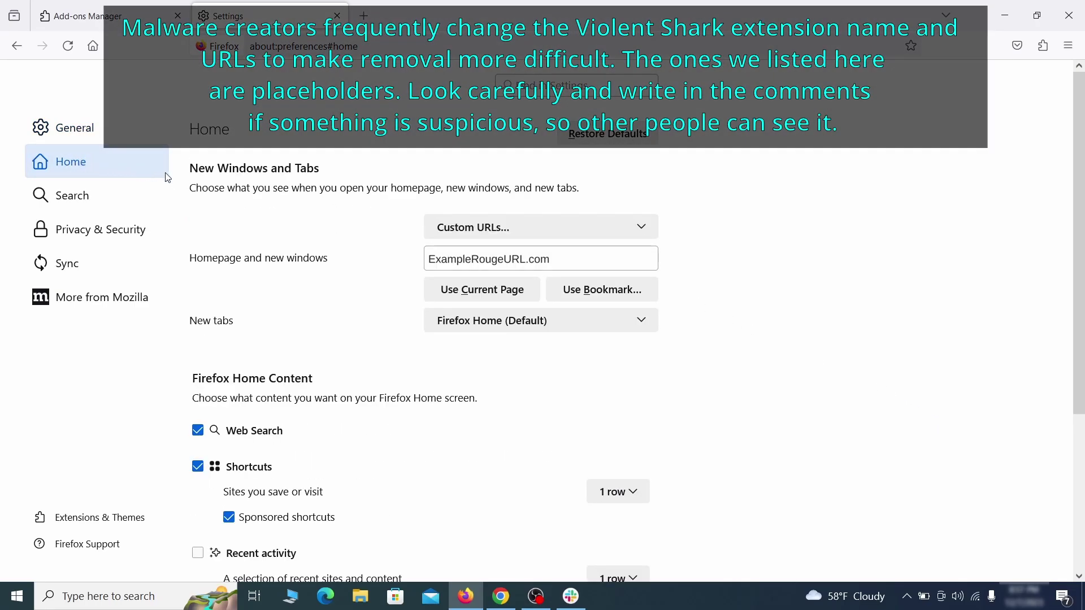
{"action": "triple_click", "coordinate": [548, 259]}
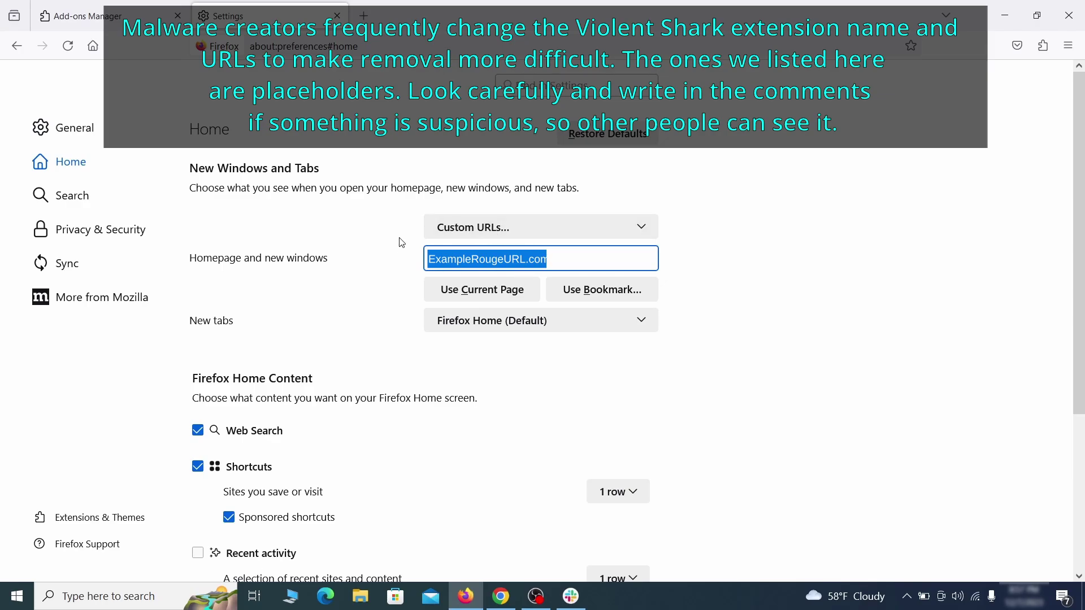
{"action": "key", "text": "BackSpace"}
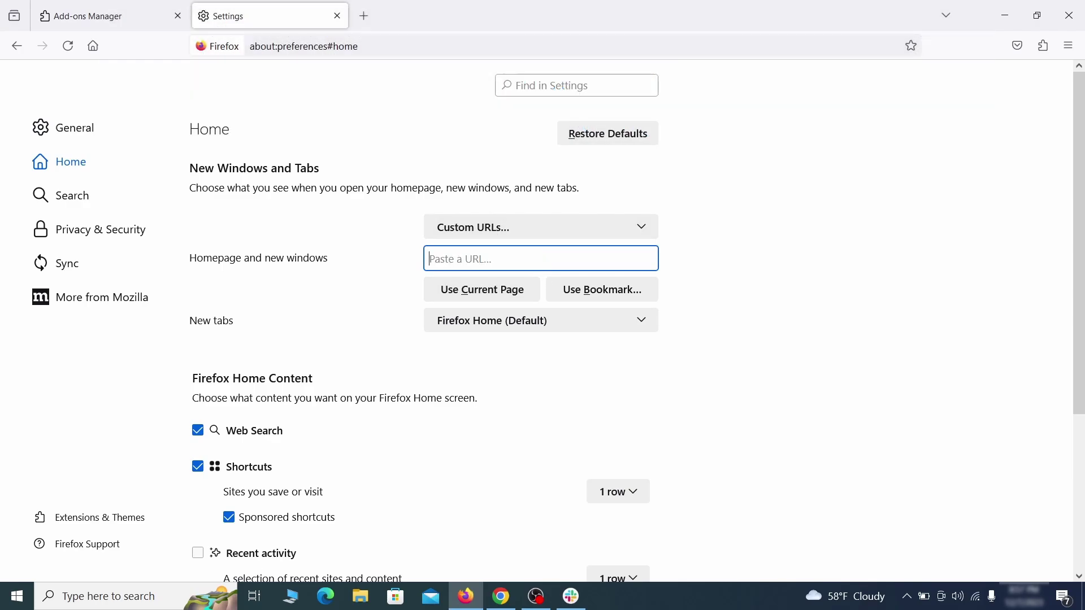
- Make Google Firefox's default search engine
{"action": "left_click", "coordinate": [77, 196]}
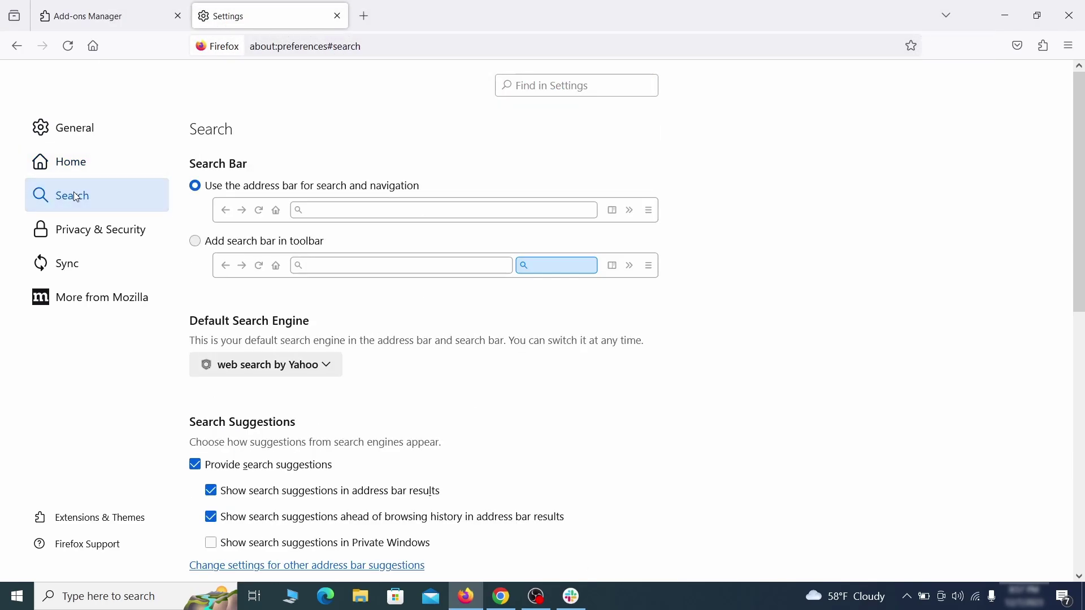
{"action": "scroll", "coordinate": [556, 334], "scroll_direction": "down", "scroll_amount": 2}
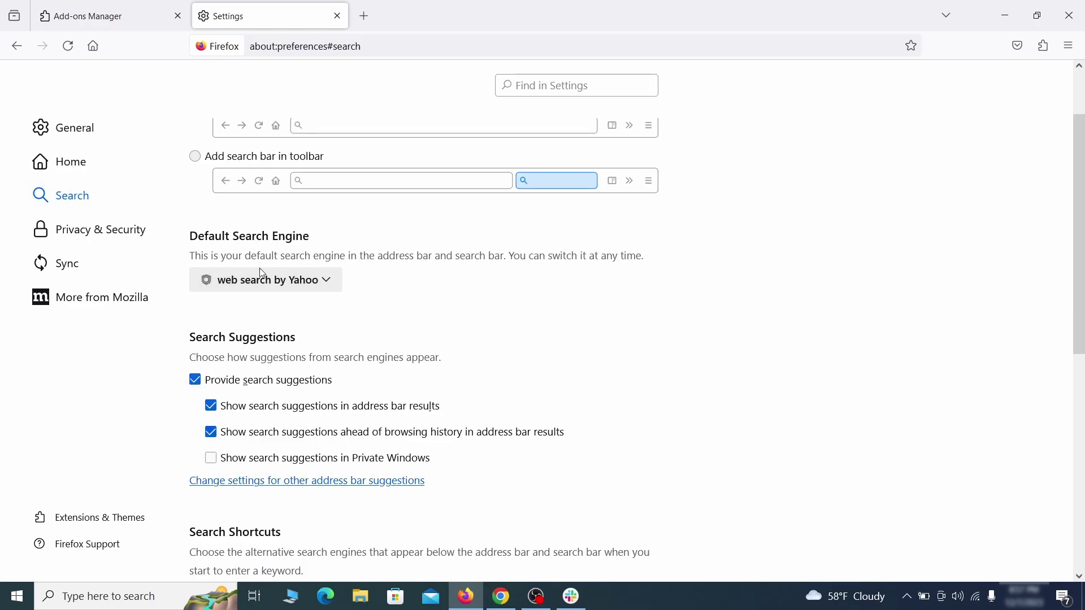
{"action": "left_click", "coordinate": [322, 282]}
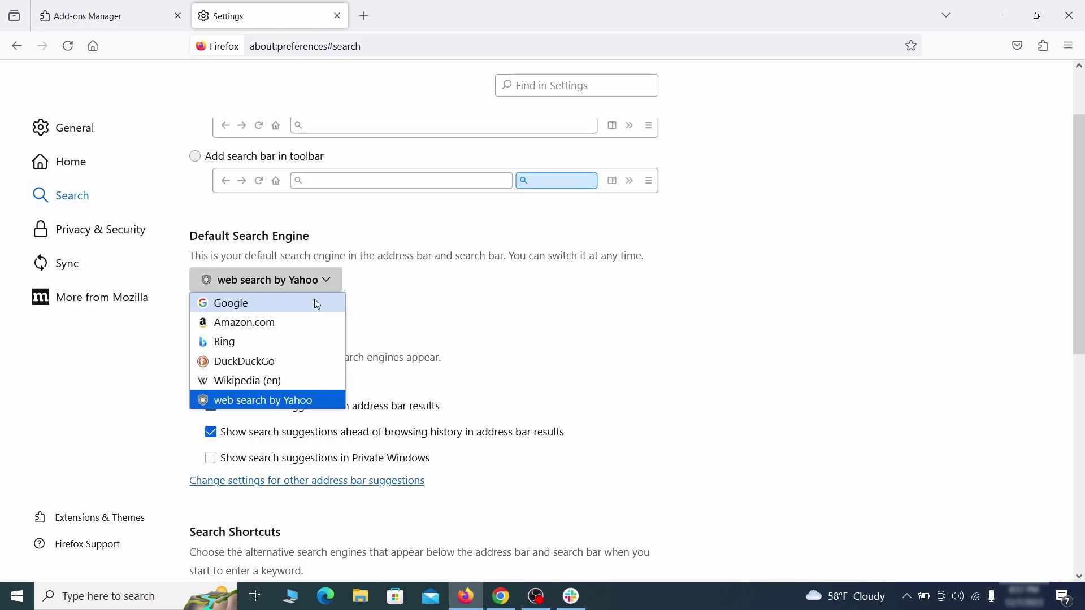
{"action": "left_click", "coordinate": [314, 301]}
- Remove the web search by Yahoo entry from Search Shortcuts
{"action": "scroll", "coordinate": [520, 317], "scroll_direction": "down", "scroll_amount": 5}
{"action": "scroll", "coordinate": [593, 286], "scroll_direction": "down", "scroll_amount": 3}
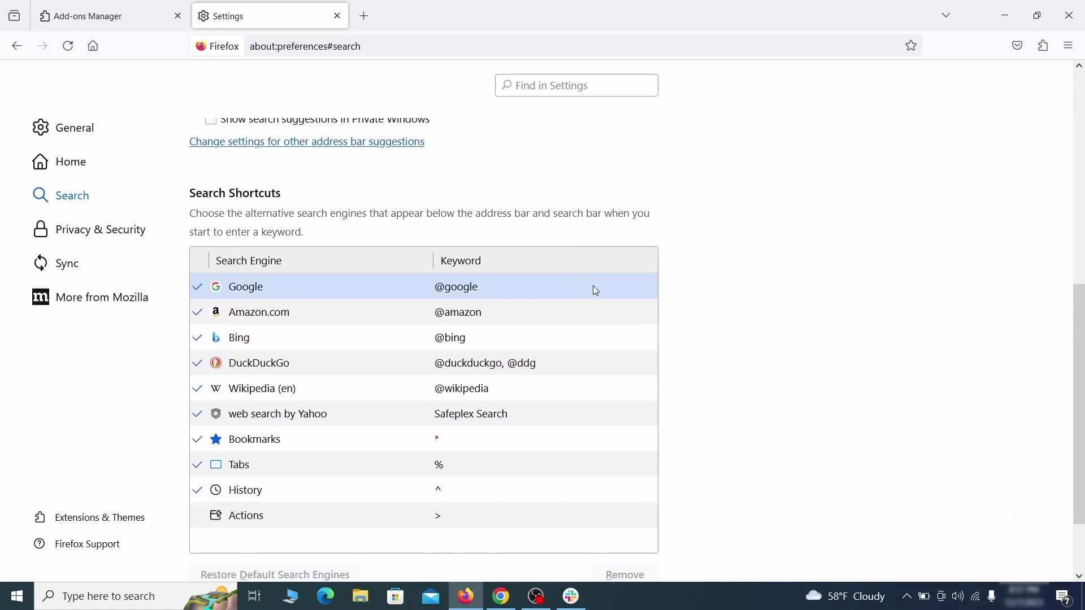
{"action": "scroll", "coordinate": [595, 287], "scroll_direction": "down", "scroll_amount": 3}
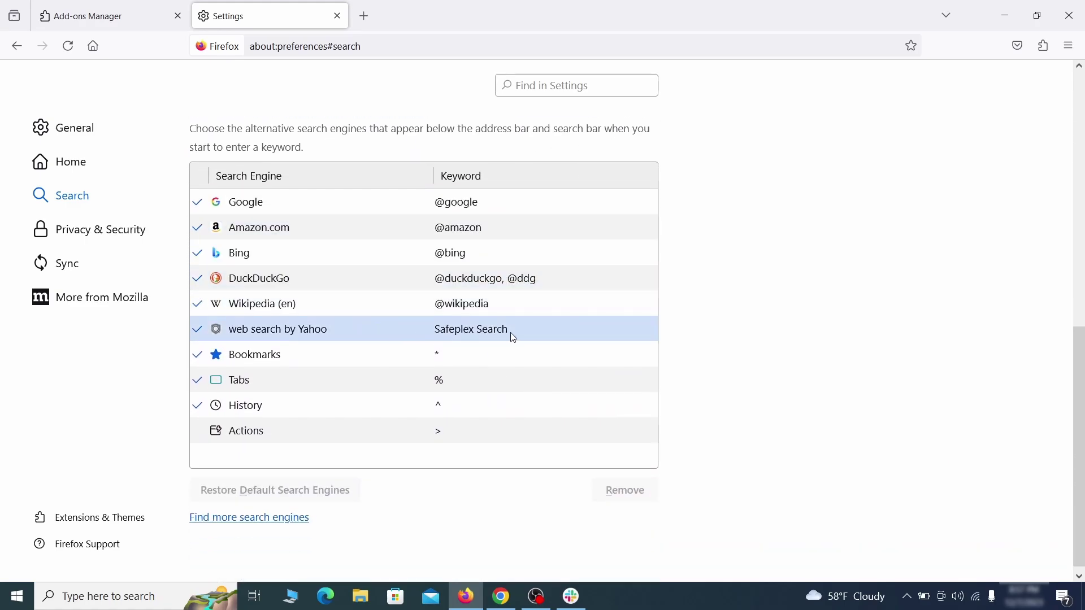
{"action": "left_click", "coordinate": [537, 331]}
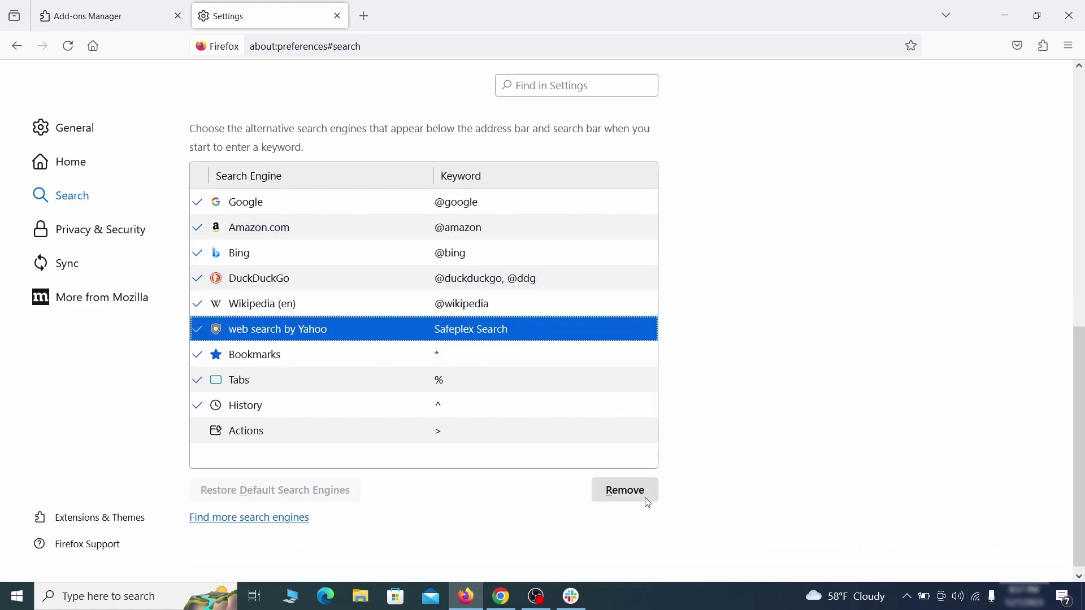
{"action": "left_click", "coordinate": [625, 493]}
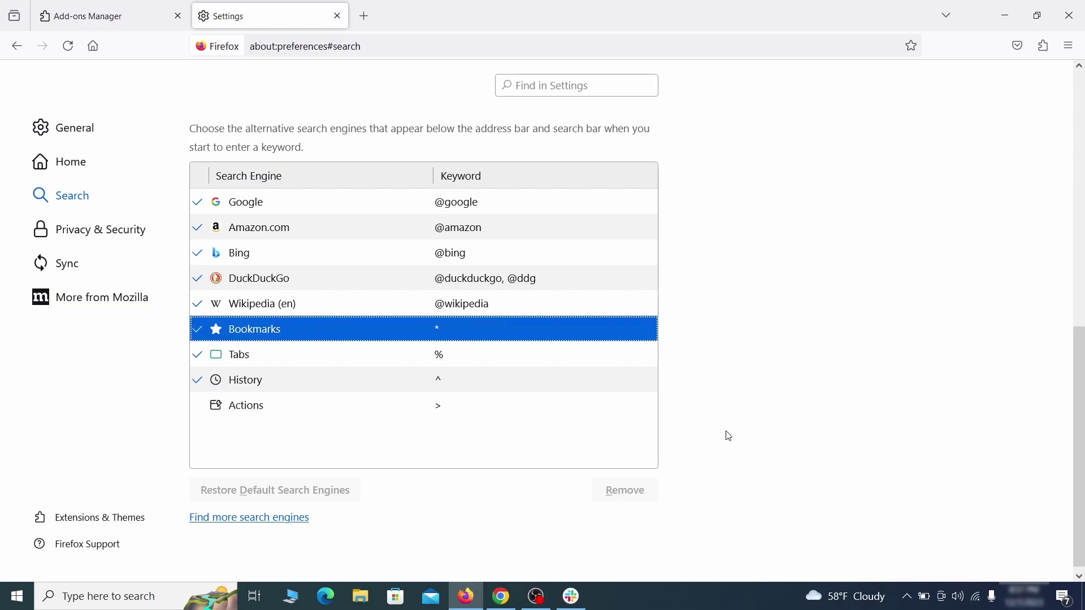
{"action": "scroll", "coordinate": [514, 354], "scroll_direction": "up", "scroll_amount": 3}
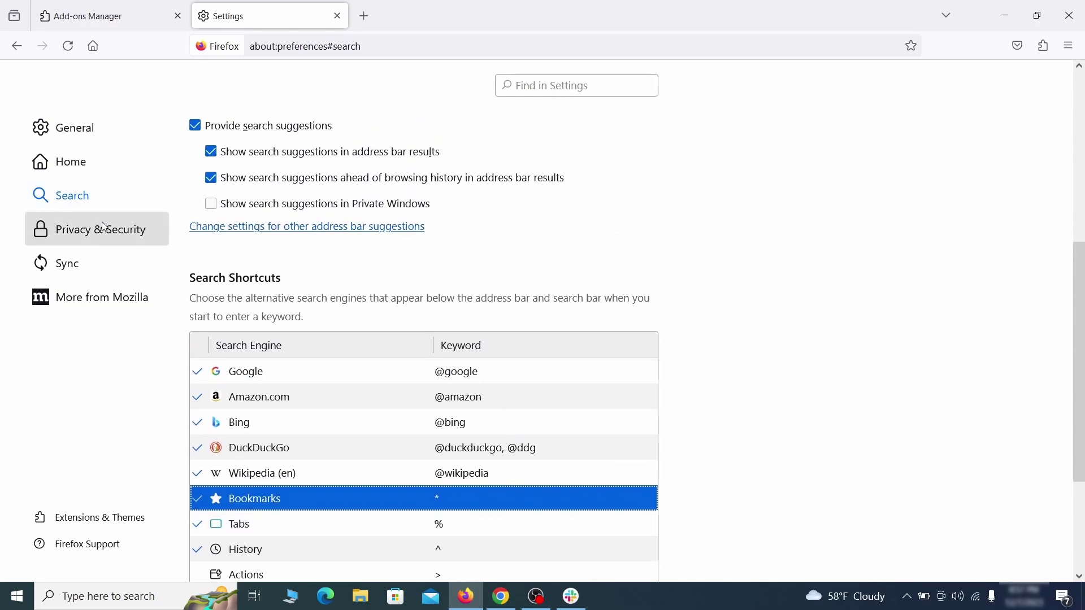
- Clear all Firefox cookies, site data and cached web content
{"action": "left_click", "coordinate": [105, 226]}
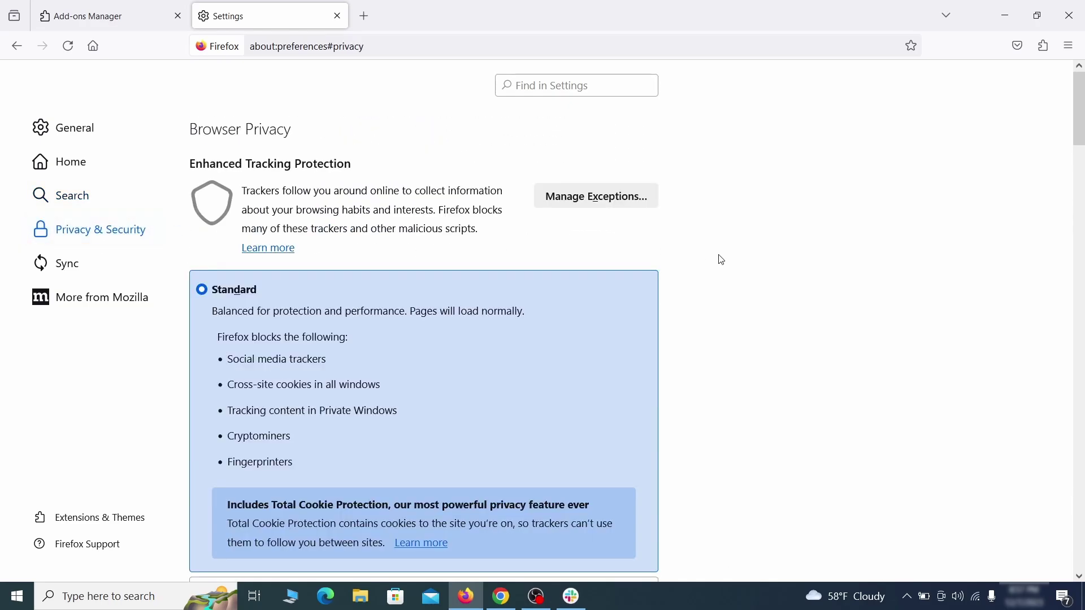
{"action": "scroll", "coordinate": [721, 260], "scroll_direction": "down", "scroll_amount": 10}
{"action": "left_click", "coordinate": [620, 359]}
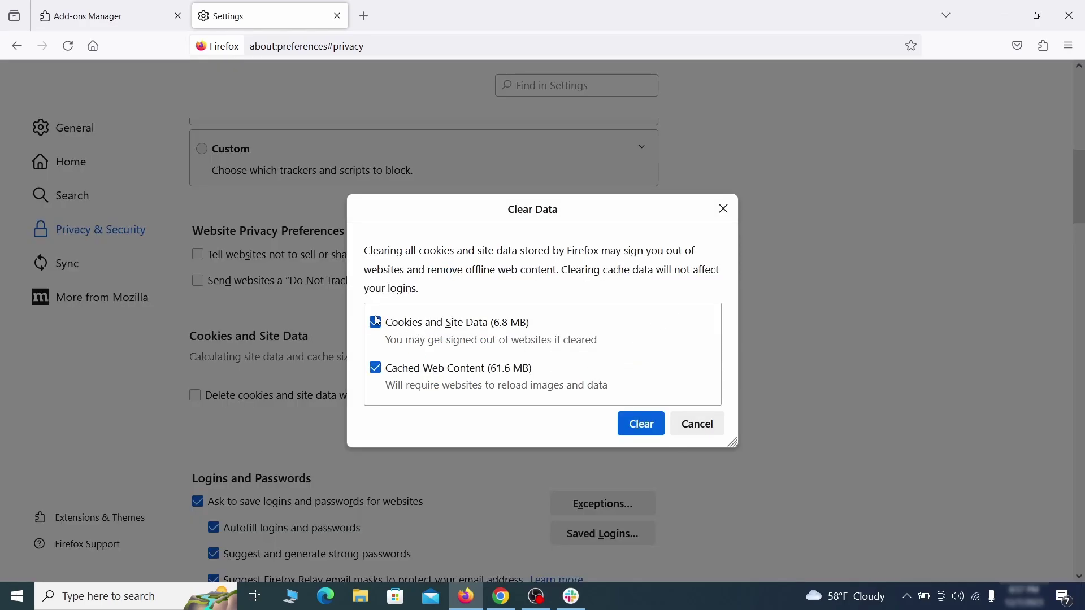
{"action": "left_click", "coordinate": [660, 425]}
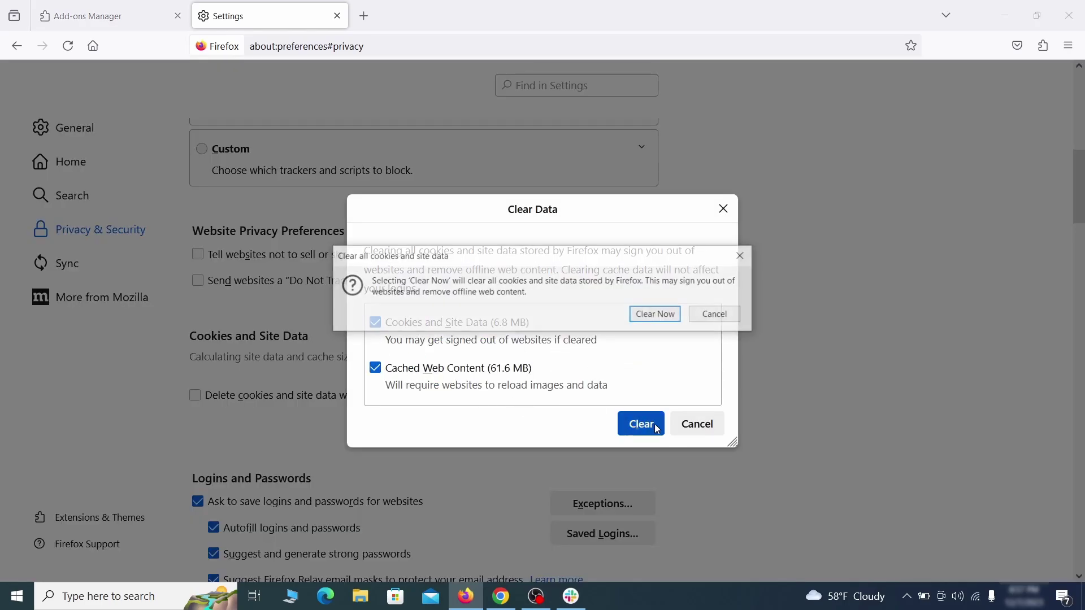
{"action": "left_click", "coordinate": [656, 314]}
- Review which sites are allowed to send notifications in Firefox's Permissions
{"action": "scroll", "coordinate": [735, 346], "scroll_direction": "down", "scroll_amount": 5}
{"action": "scroll", "coordinate": [737, 347], "scroll_direction": "down", "scroll_amount": 10}
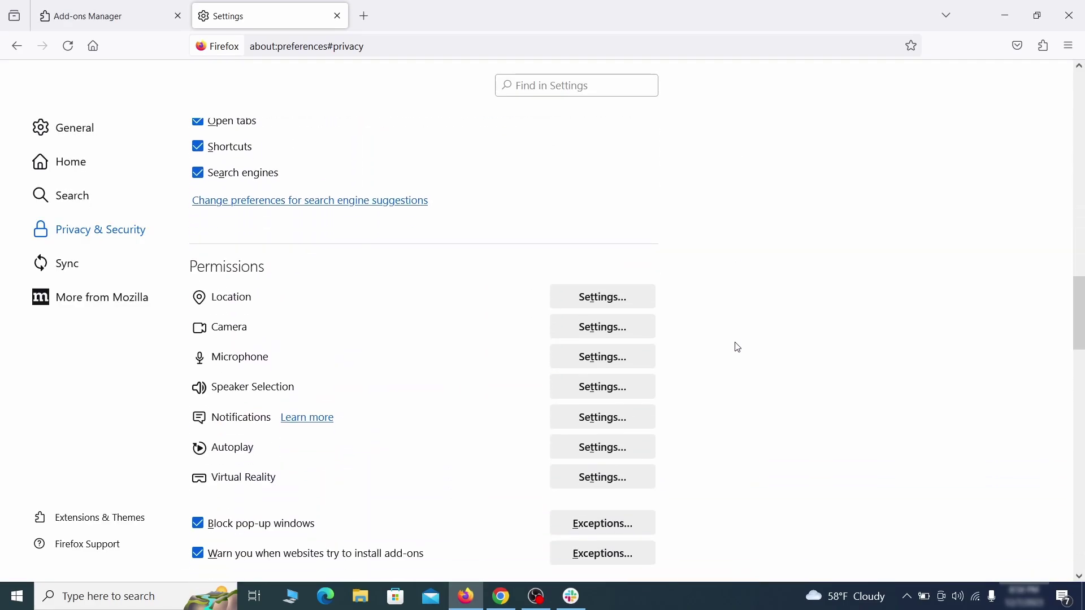
{"action": "left_click", "coordinate": [626, 397]}
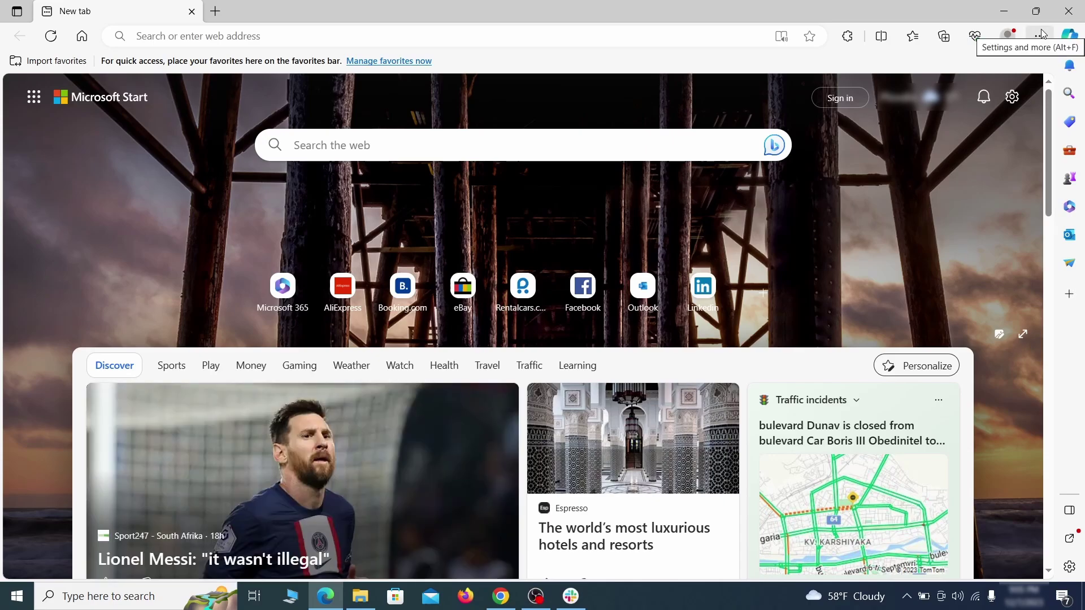
- Turn off and remove the Quidco Cashback Reminder extension on Edge's Extensions page
{"action": "left_click", "coordinate": [1039, 36]}
{"action": "left_click", "coordinate": [933, 248]}
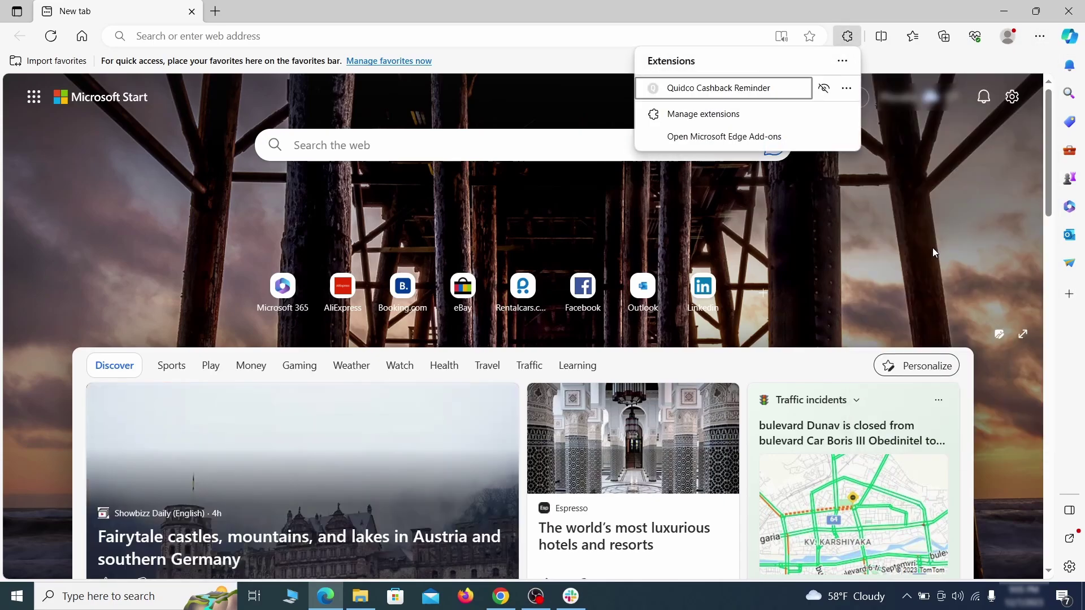
{"action": "left_click", "coordinate": [702, 115]}
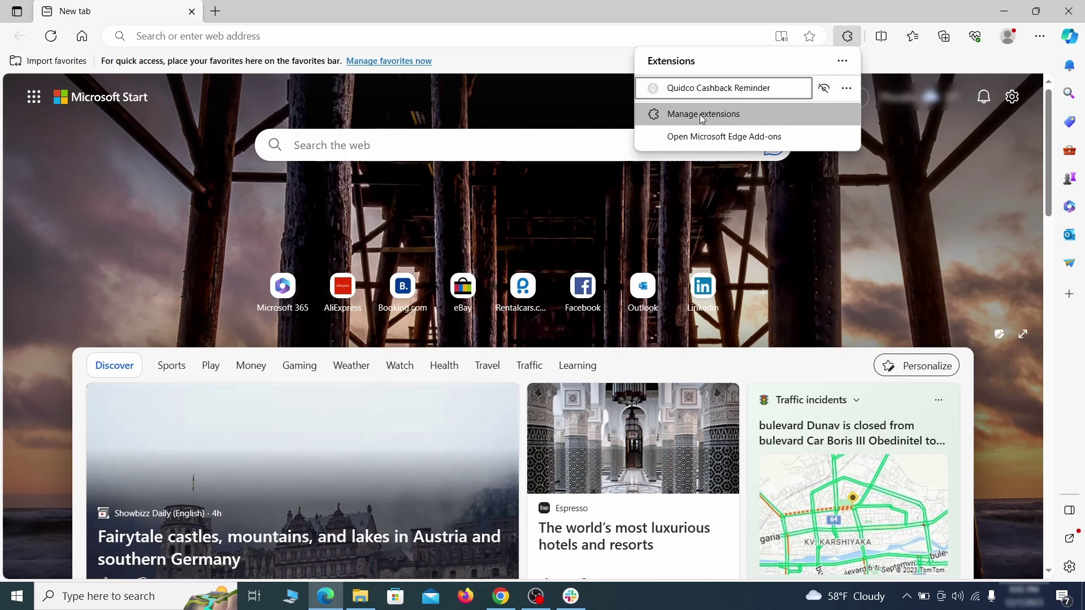
{"action": "left_click", "coordinate": [702, 115]}
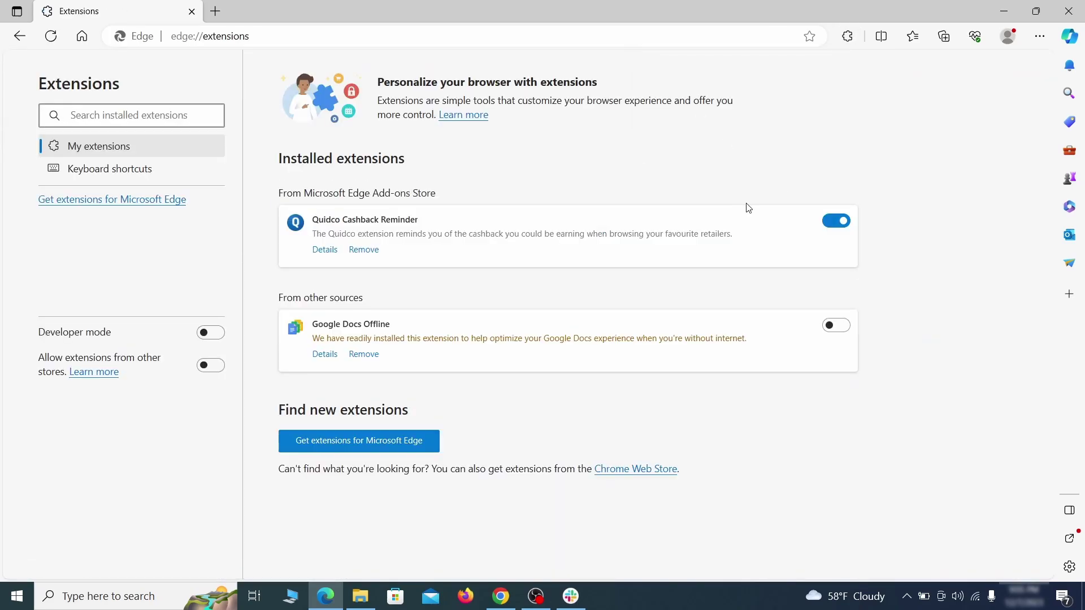
{"action": "left_click", "coordinate": [839, 224]}
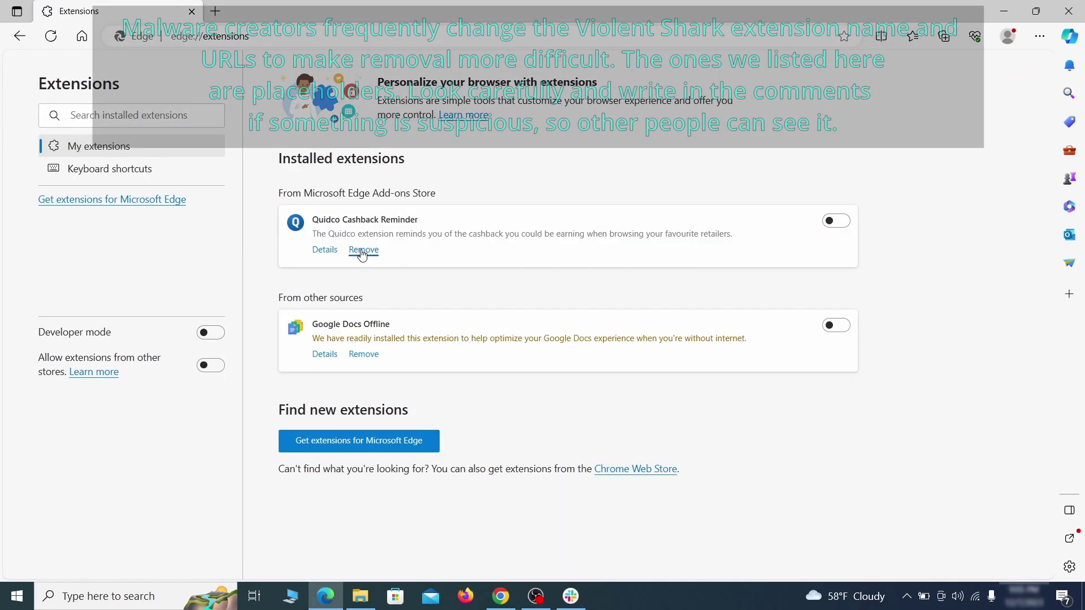
{"action": "left_click", "coordinate": [363, 251]}
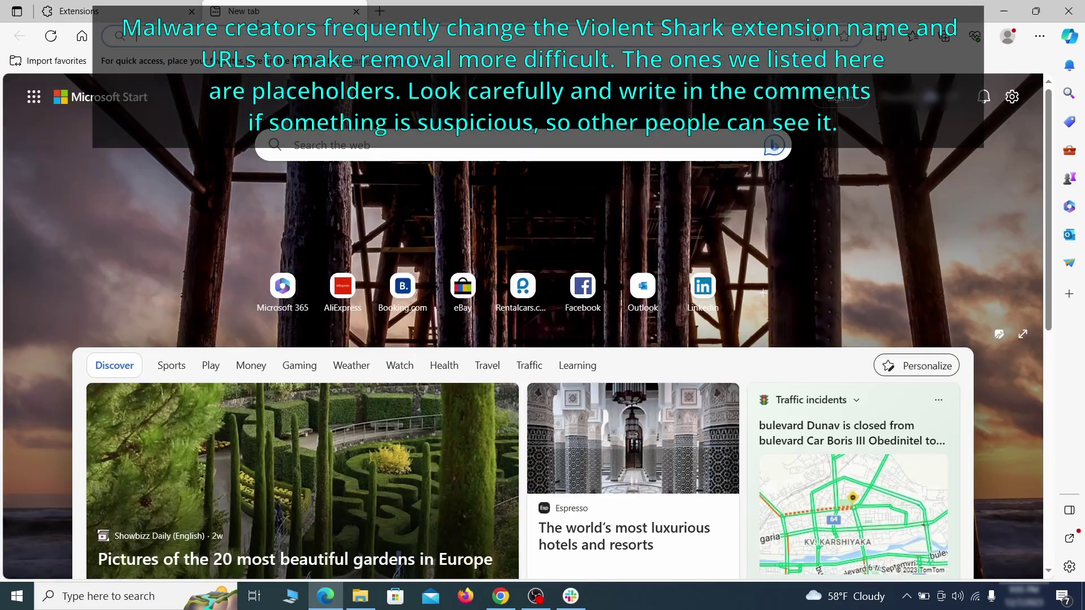
{"action": "key", "text": "ctrl+t"}
{"action": "left_click", "coordinate": [1040, 37]}
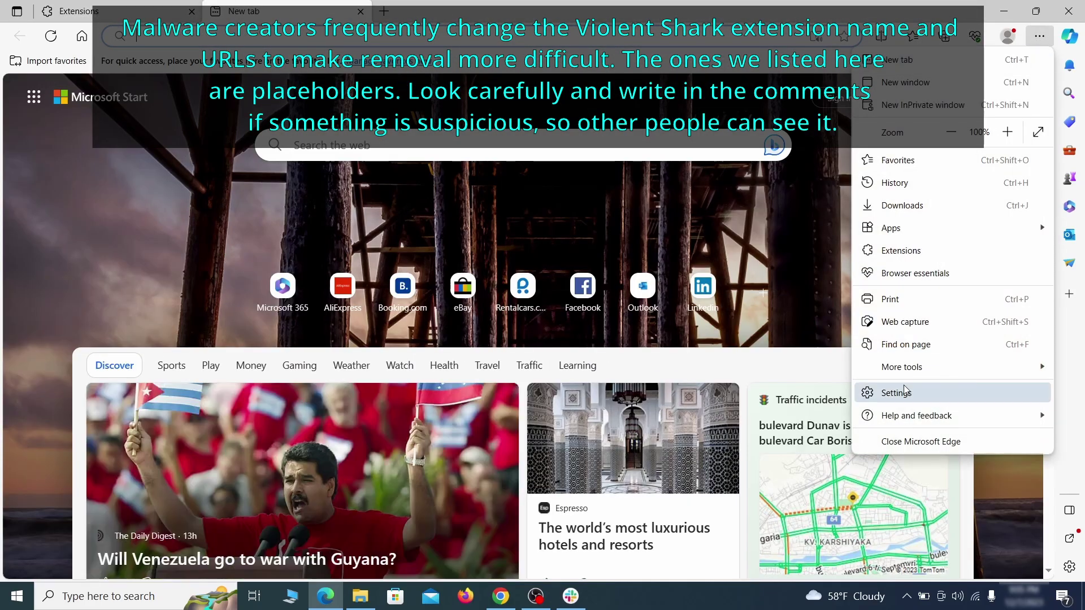
- Clear Edge's last hour of browsing data, including site permissions
{"action": "left_click", "coordinate": [898, 390]}
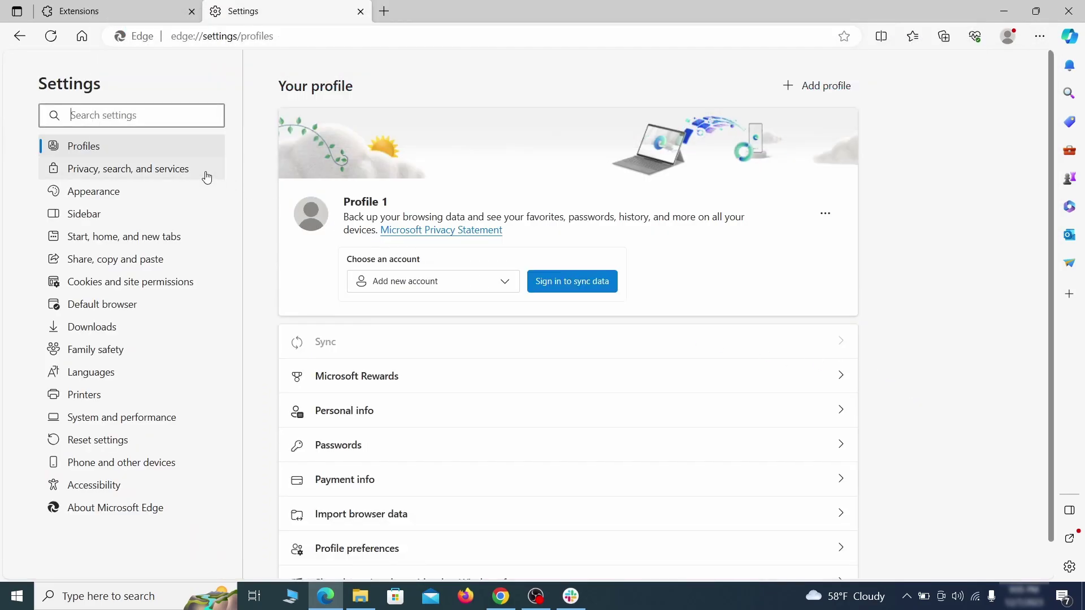
{"action": "left_click", "coordinate": [183, 170]}
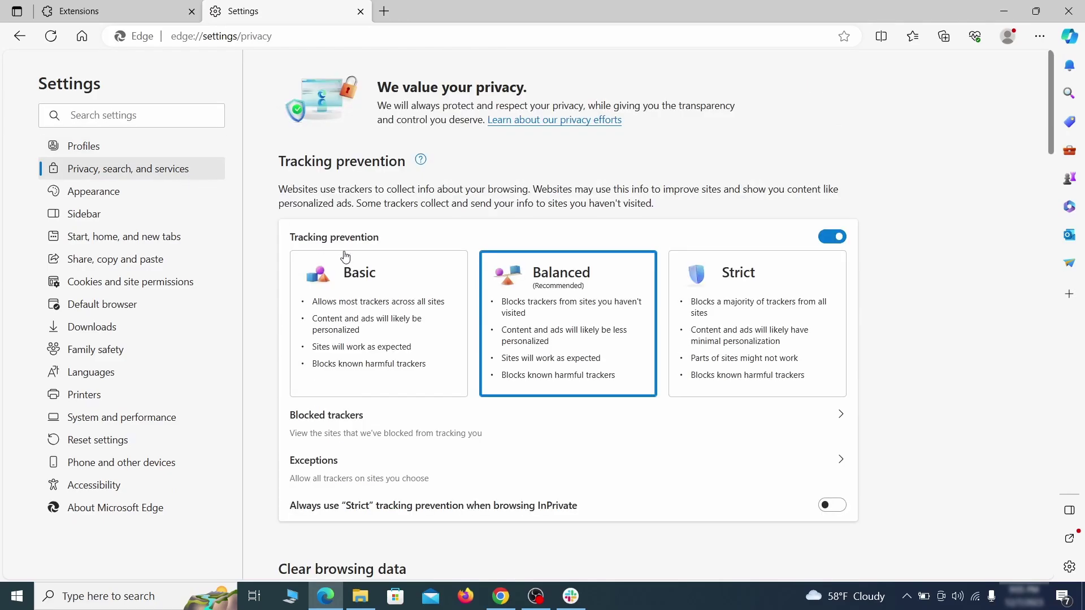
{"action": "scroll", "coordinate": [589, 348], "scroll_direction": "down", "scroll_amount": 2}
{"action": "scroll", "coordinate": [589, 348], "scroll_direction": "down", "scroll_amount": 2}
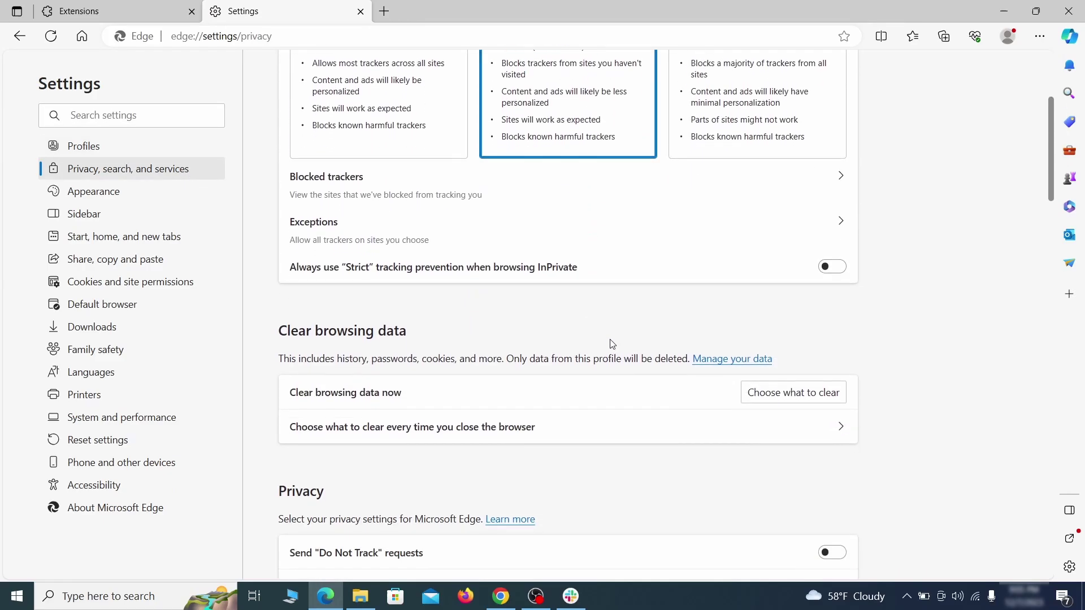
{"action": "left_click", "coordinate": [814, 397]}
{"action": "scroll", "coordinate": [434, 277], "scroll_direction": "down", "scroll_amount": 5}
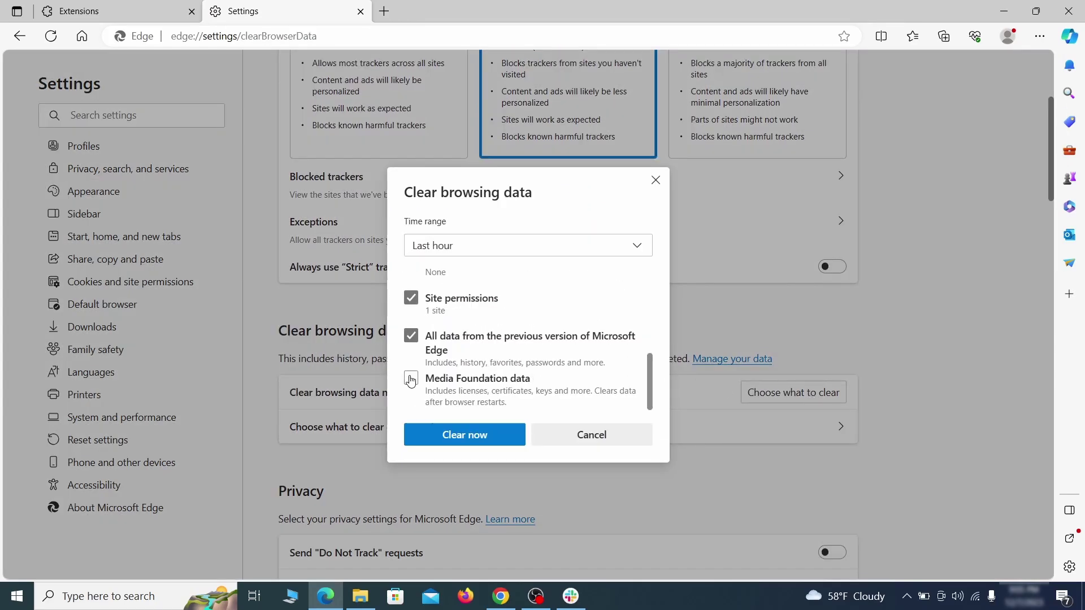
{"action": "left_click", "coordinate": [511, 441]}
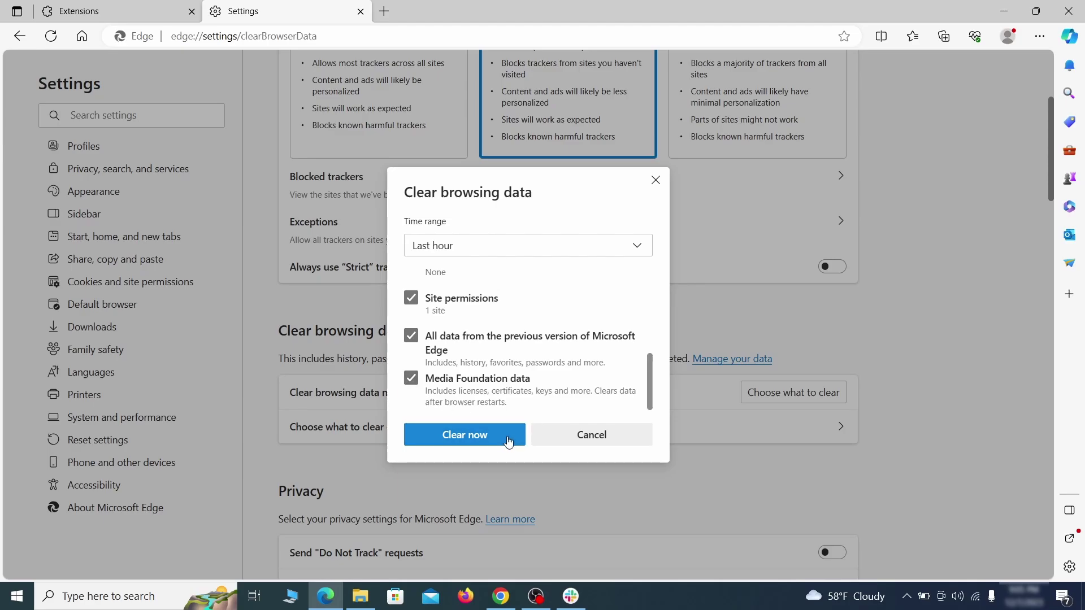
- Set Google as Edge's address bar search engine instead of Yahoo!
{"action": "scroll", "coordinate": [701, 321], "scroll_direction": "down", "scroll_amount": 15}
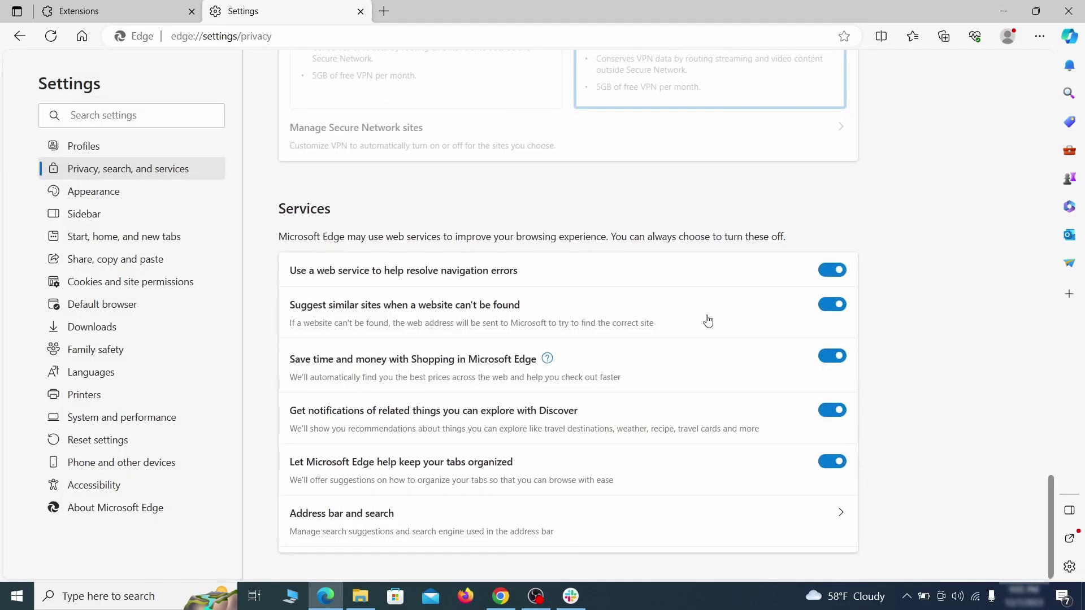
{"action": "left_click", "coordinate": [620, 530]}
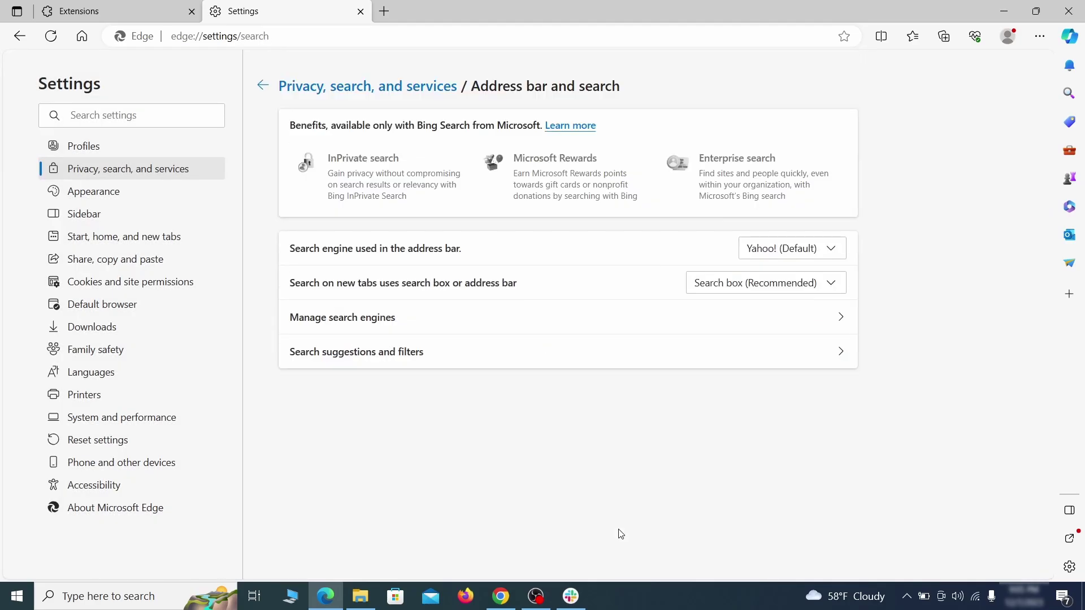
{"action": "left_click", "coordinate": [836, 250]}
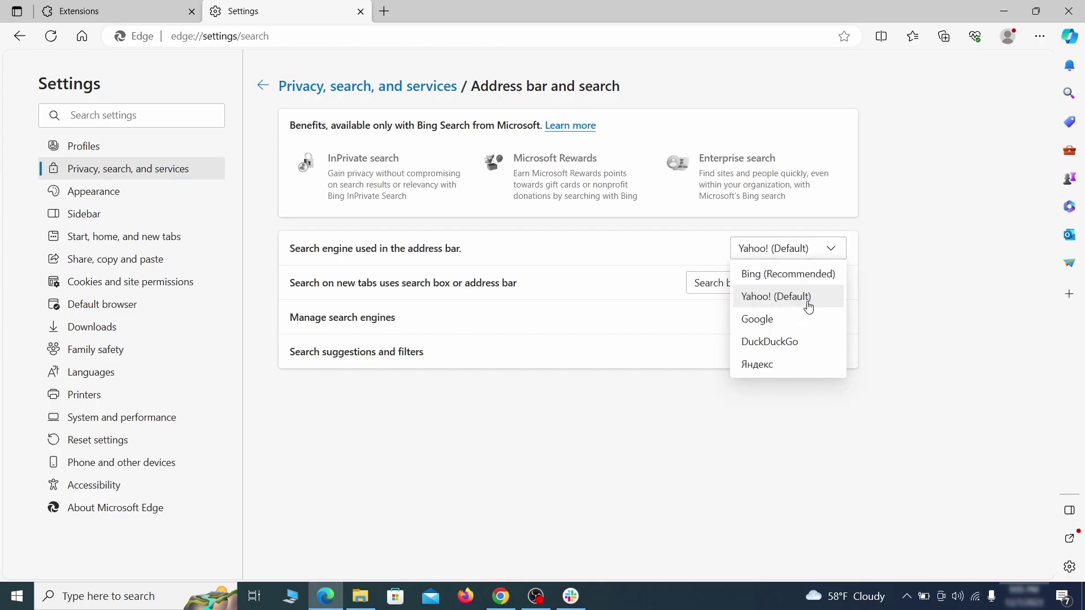
{"action": "left_click", "coordinate": [803, 317]}
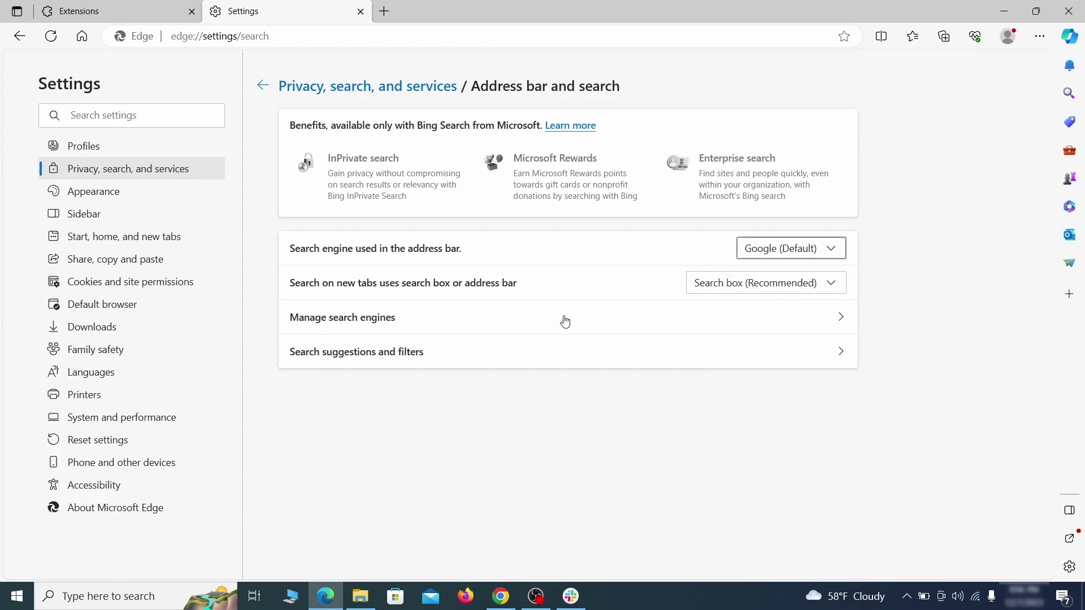
- Remove the ExampleRougeURL.com search engine from Edge's managed search engines
{"action": "left_click", "coordinate": [419, 326]}
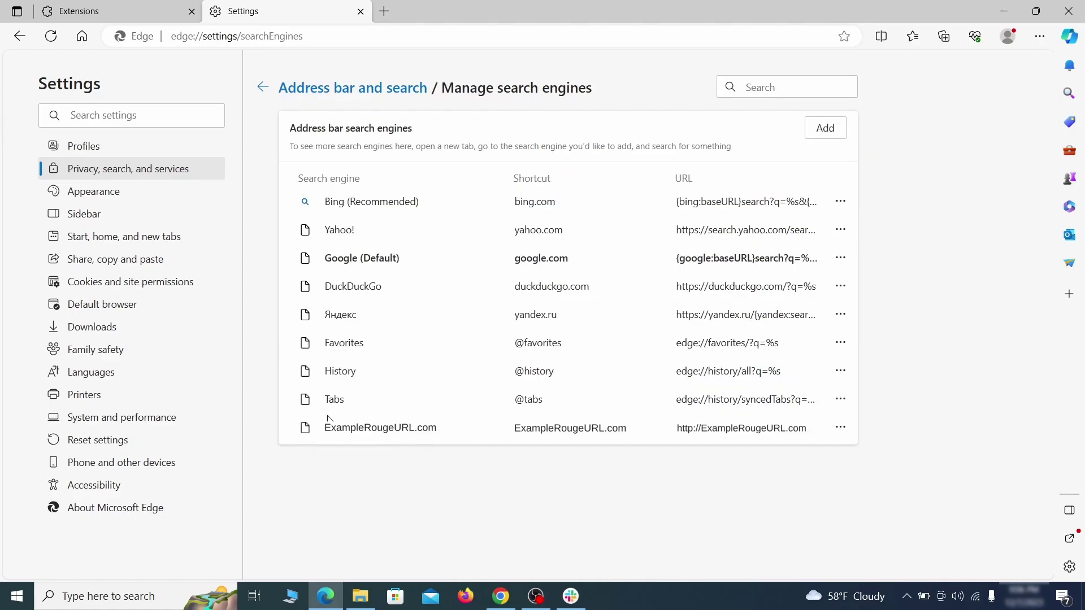
{"action": "left_click", "coordinate": [841, 428]}
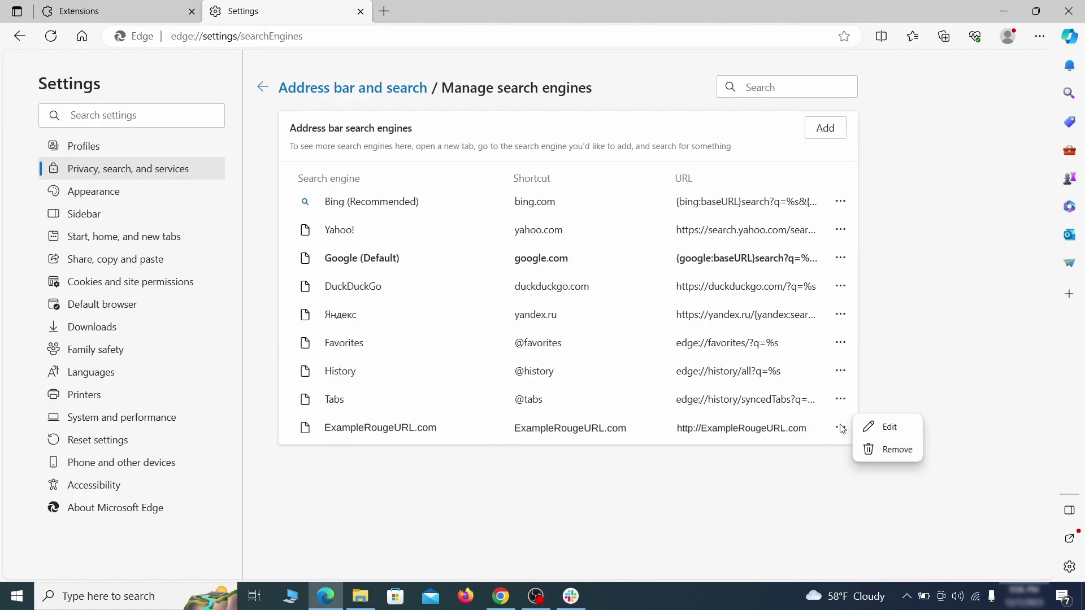
{"action": "left_click", "coordinate": [898, 450]}
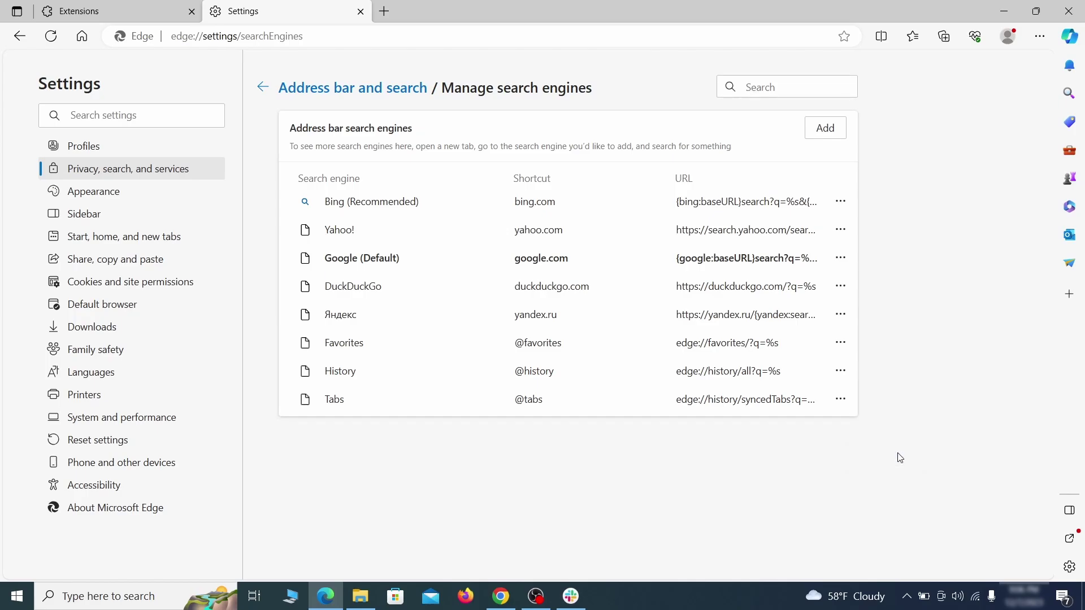
- Delete the ExampleRougeURL.com startup page, erase the home URL and use New tab page
{"action": "left_click", "coordinate": [134, 238]}
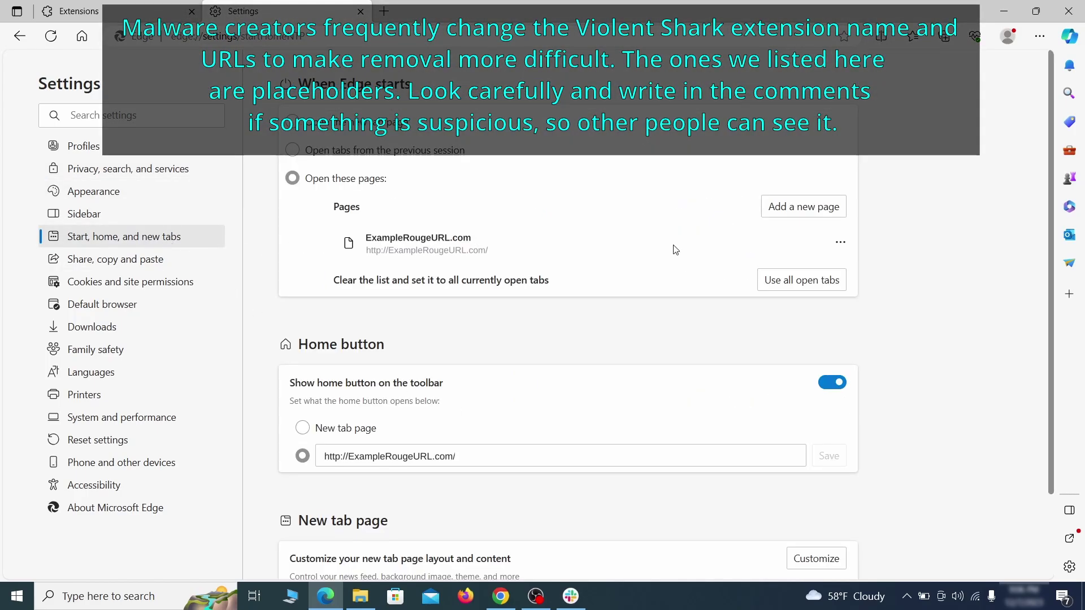
{"action": "left_click", "coordinate": [836, 249]}
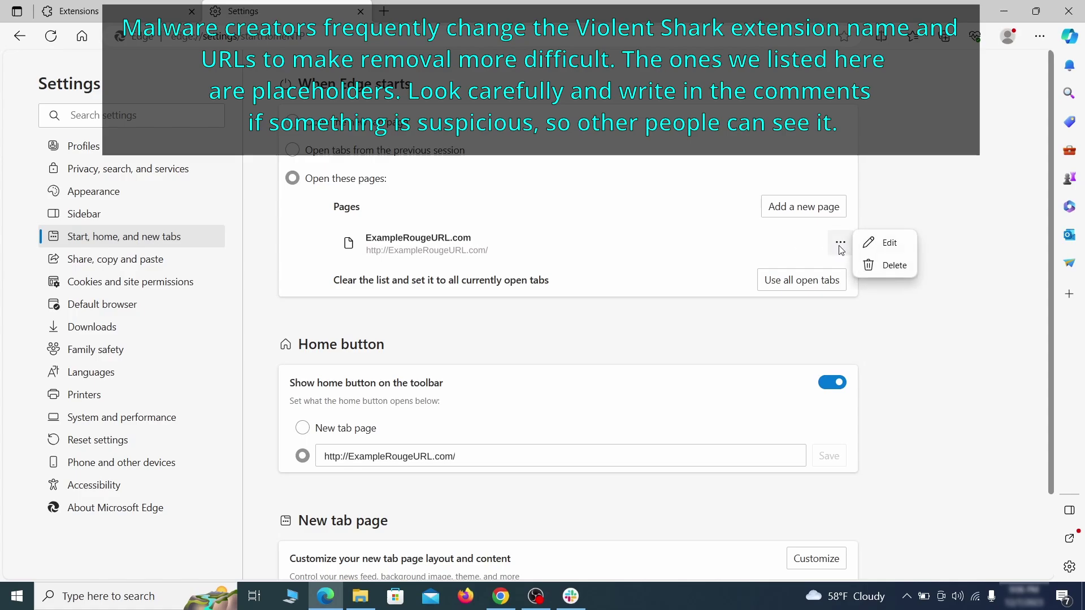
{"action": "left_click", "coordinate": [885, 266]}
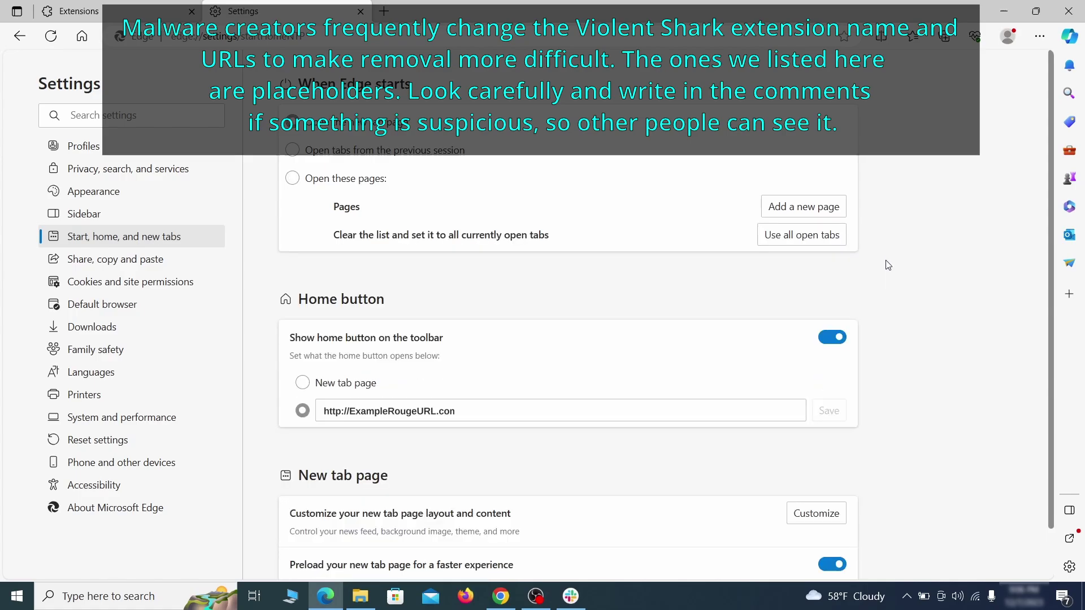
{"action": "left_click", "coordinate": [475, 404]}
{"action": "key", "text": "ctrl+a"}
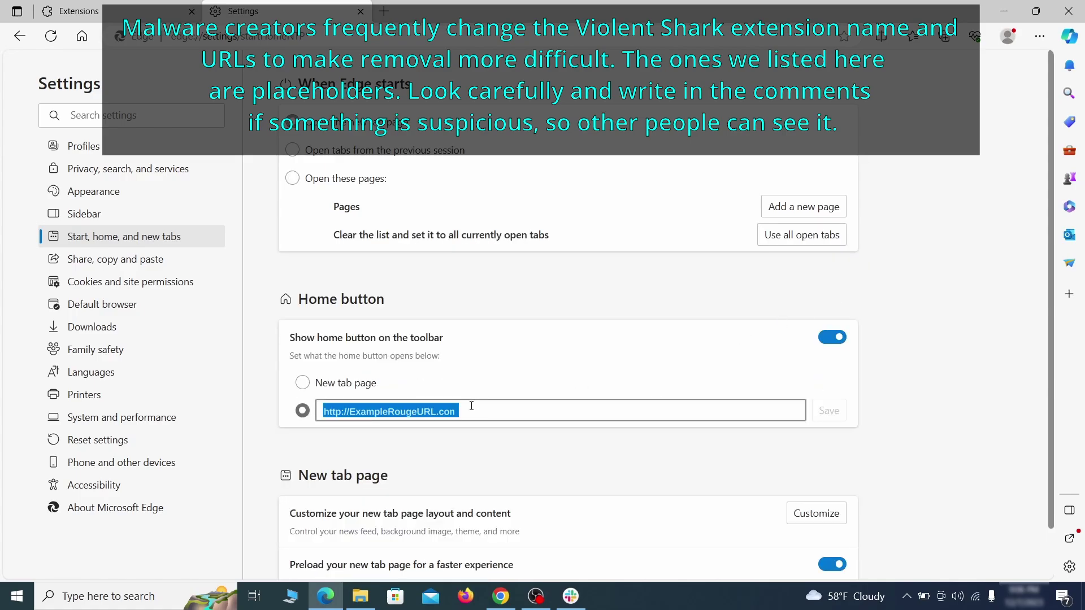
{"action": "key", "text": "BackSpace"}
{"action": "left_click", "coordinate": [302, 383]}
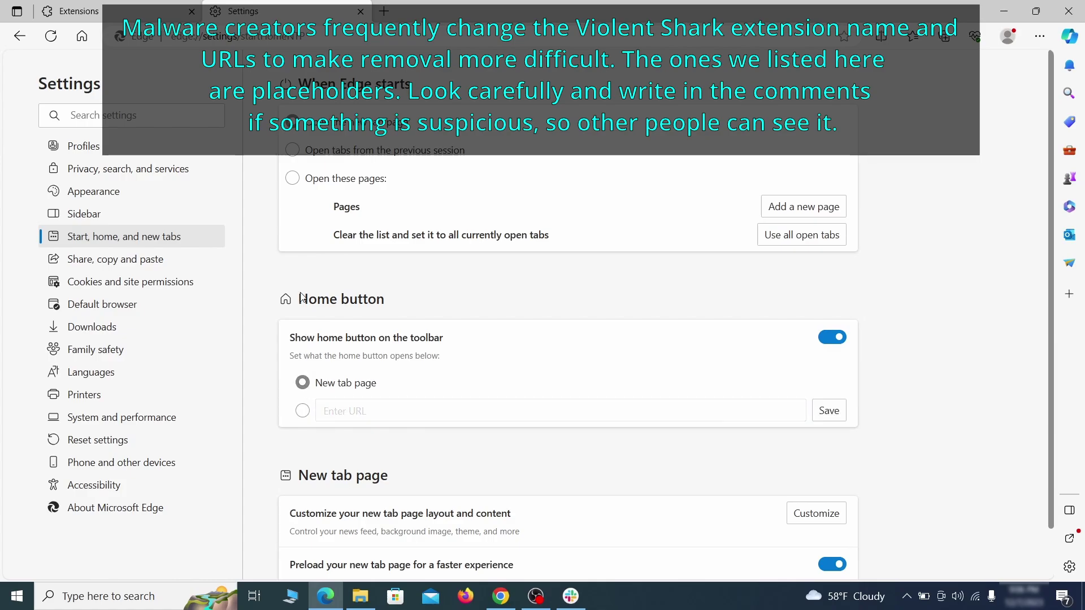
- Remove ExampleRougeURL.com from the Allow list in Edge's Notifications site permissions
{"action": "left_click", "coordinate": [193, 281]}
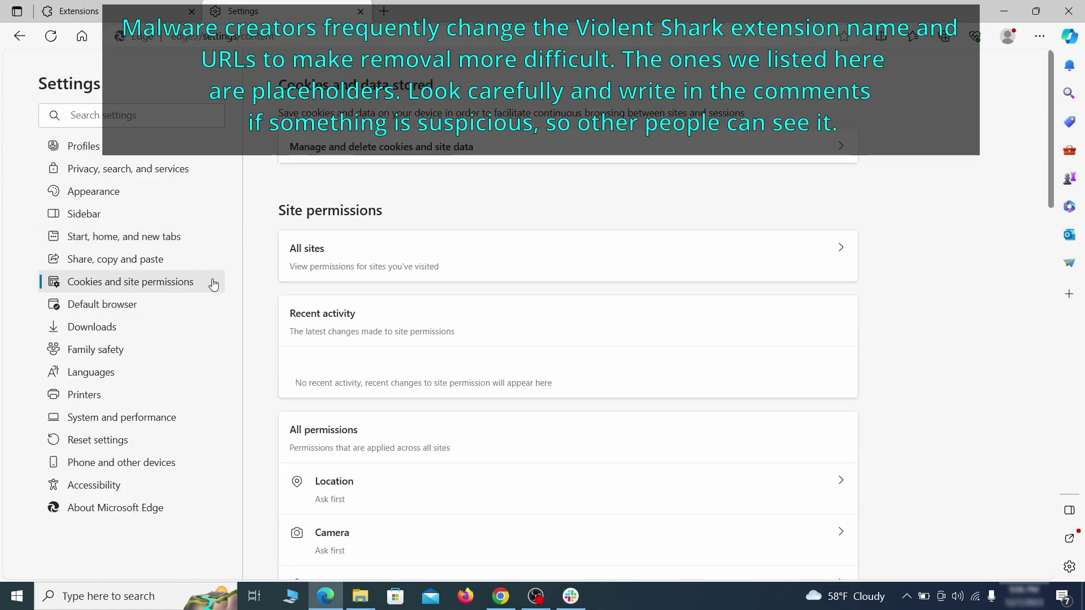
{"action": "scroll", "coordinate": [525, 294], "scroll_direction": "down", "scroll_amount": 5}
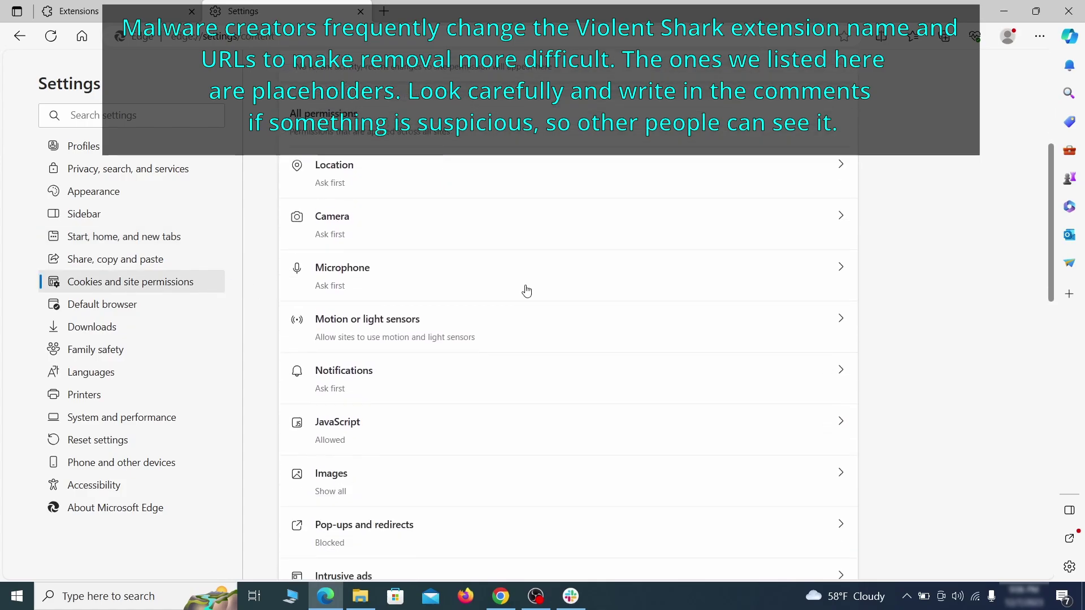
{"action": "scroll", "coordinate": [526, 297], "scroll_direction": "down", "scroll_amount": 1}
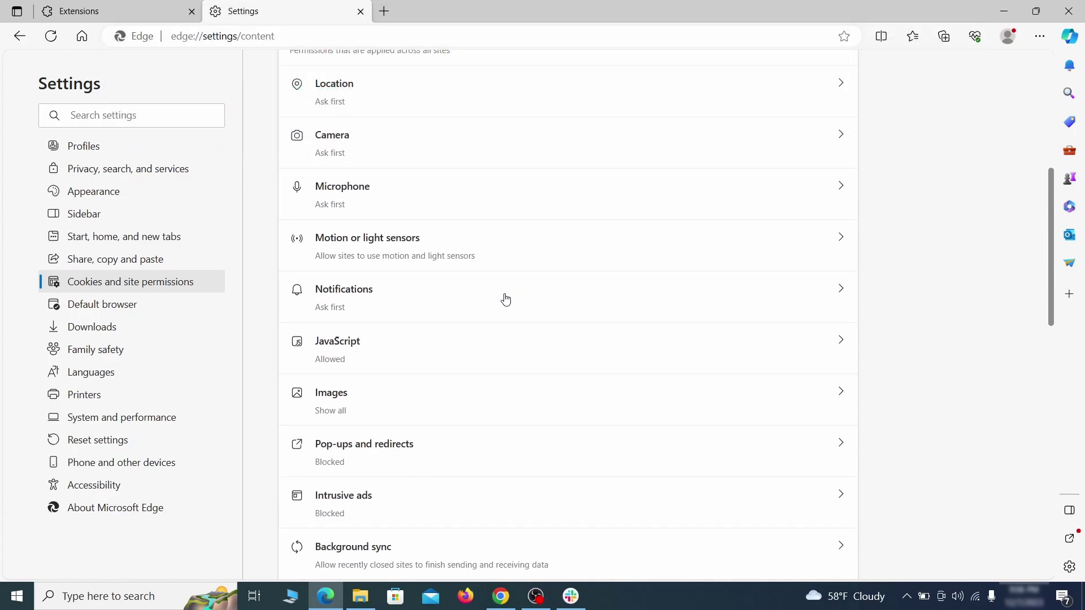
{"action": "left_click", "coordinate": [506, 300]}
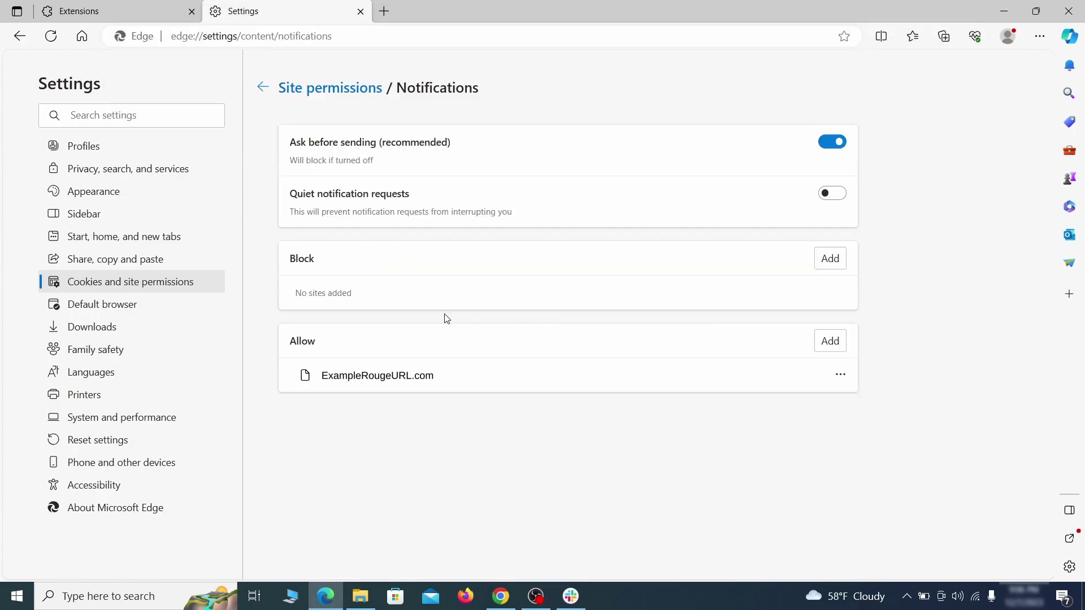
{"action": "left_click", "coordinate": [841, 375]}
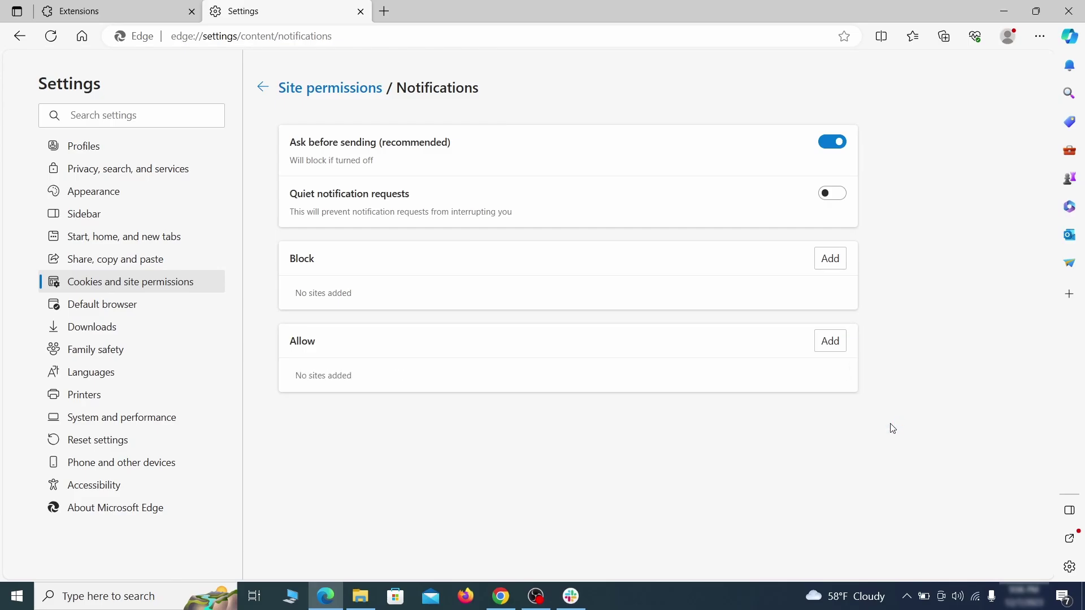